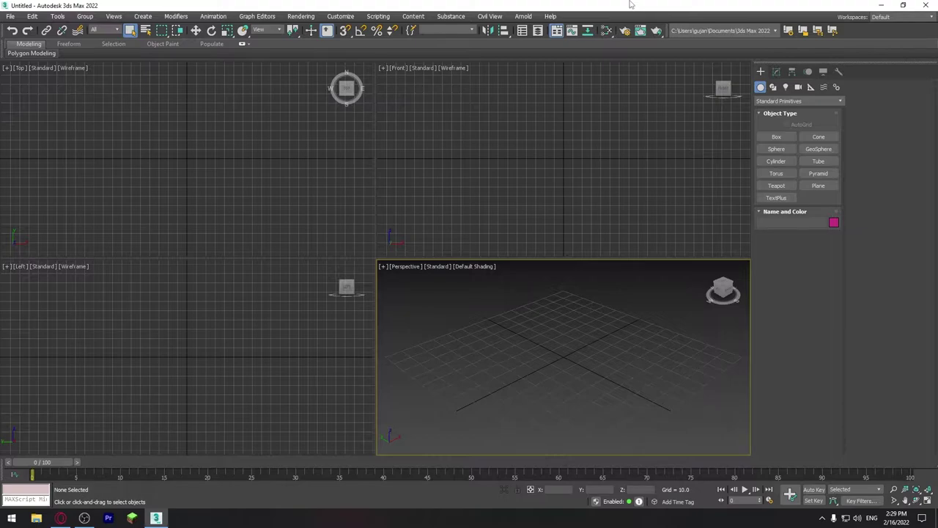
Minimize 3ds Max with Win+D to reveal the desktop's blueprint image files
key("super+d")
Preview Desert Eagle 44.png in Photo Viewer, close it, and show the file's properties
left_click_drag(128, 137, 88, 176)
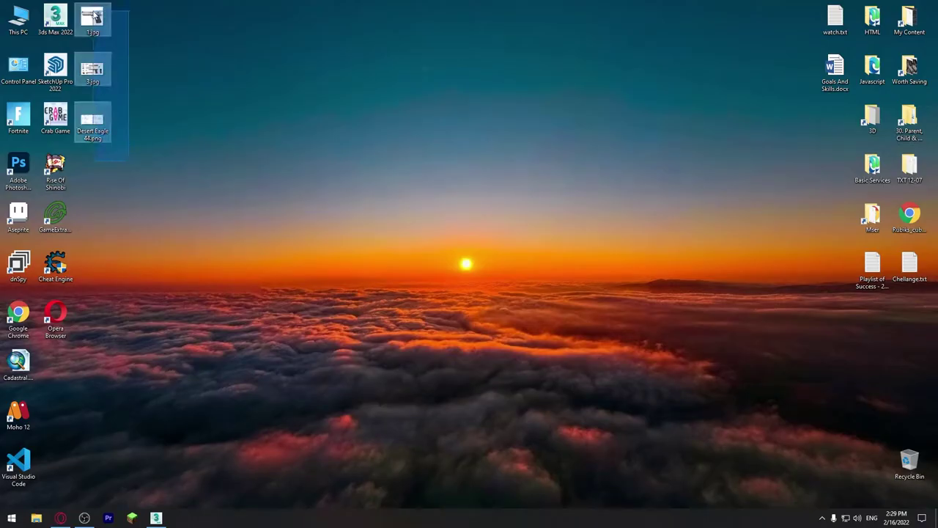
left_click(193, 187)
double_click(132, 176)
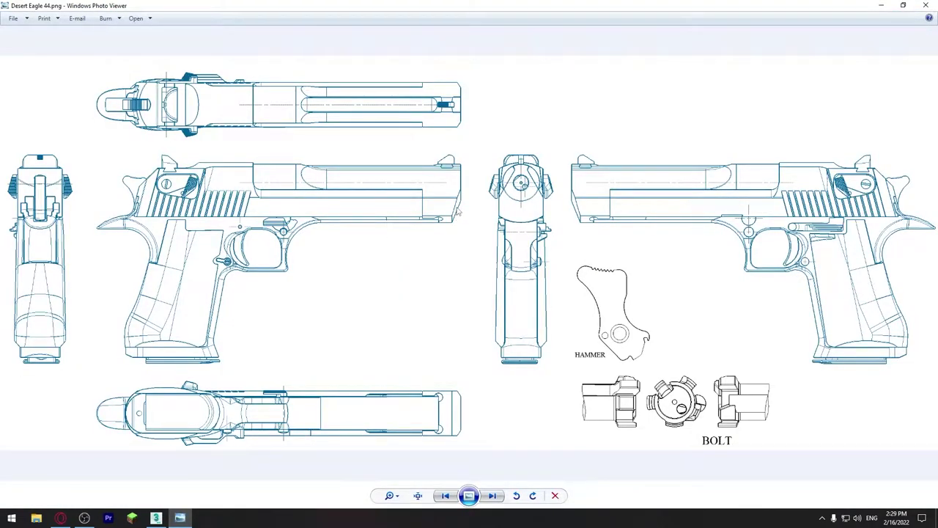
key("alt+F4")
key("alt+Return")
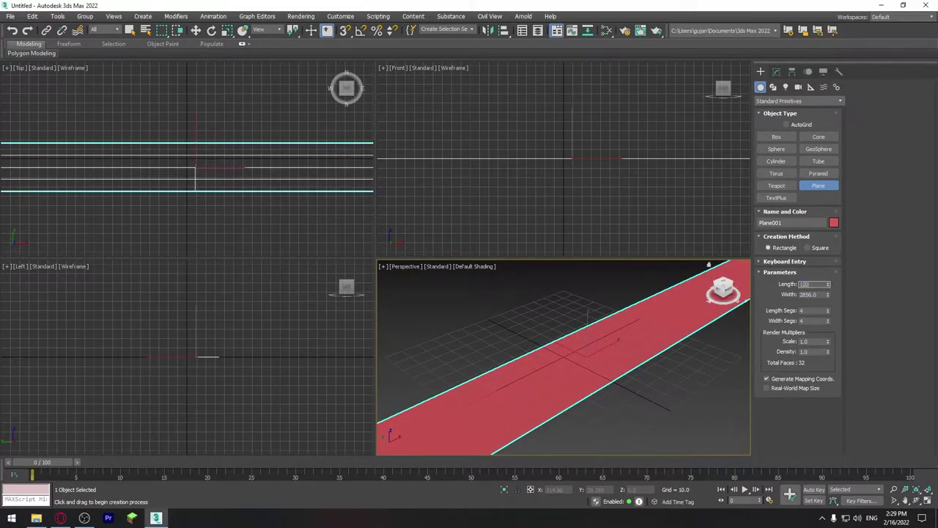
Rotate the blueprint plane upright and keep a copy as a perpendicular reference plane
scroll(547, 357, "up", 3)
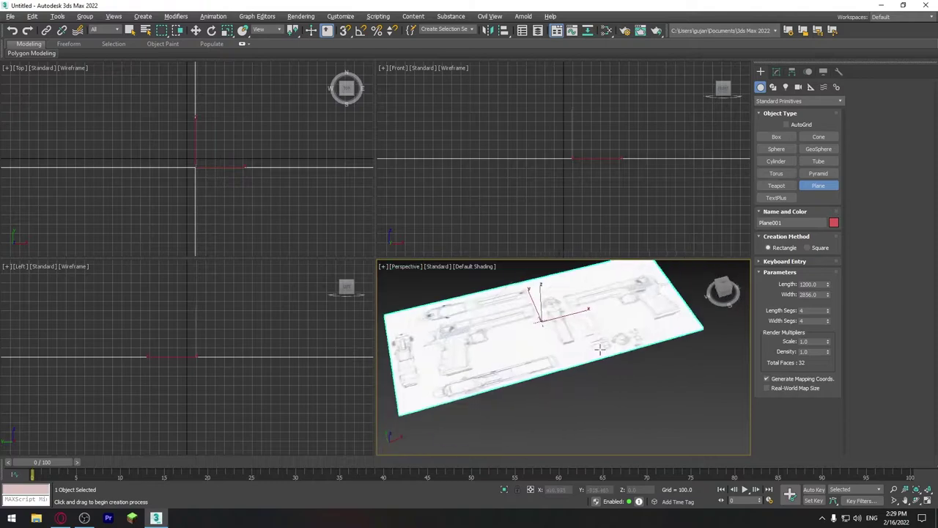
key("e")
left_click_drag(557, 383, 540, 313)
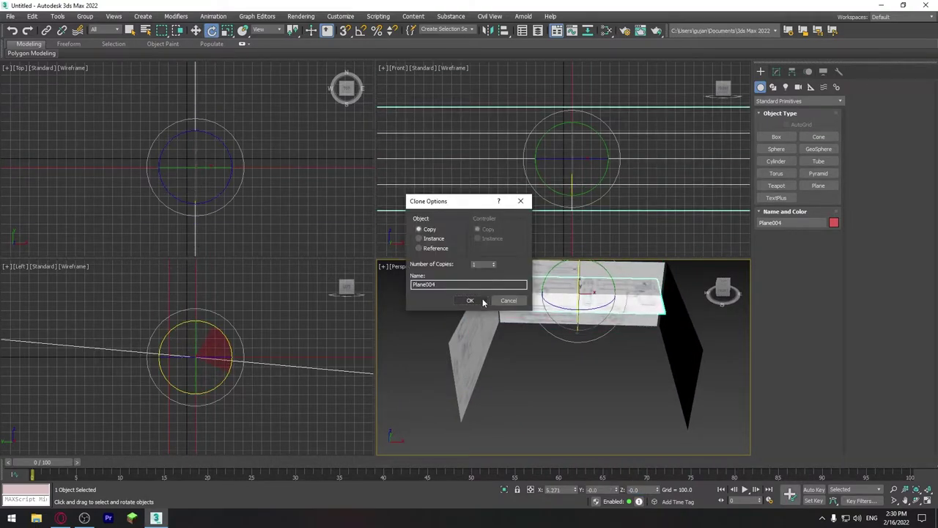
left_click(480, 300)
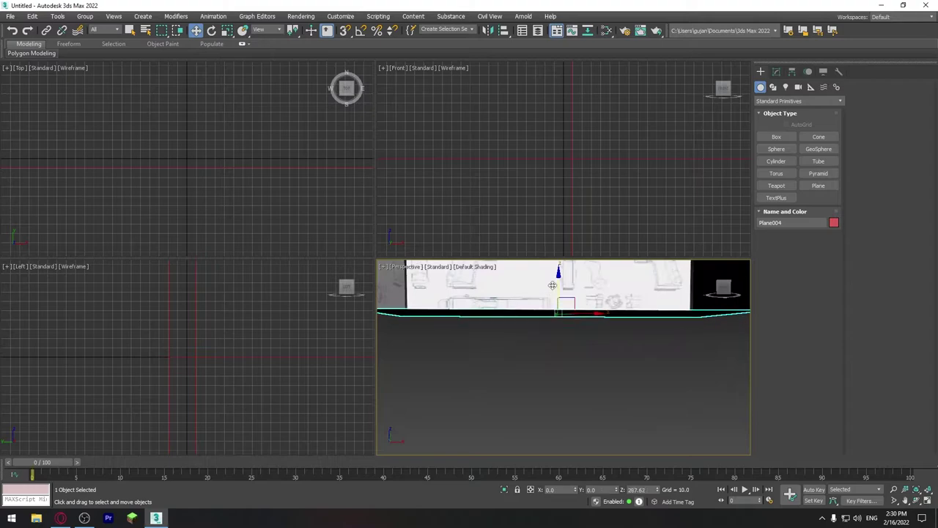
Make the blueprint textures display shaded on the reference planes in the views
right_click(563, 348)
left_click(583, 411)
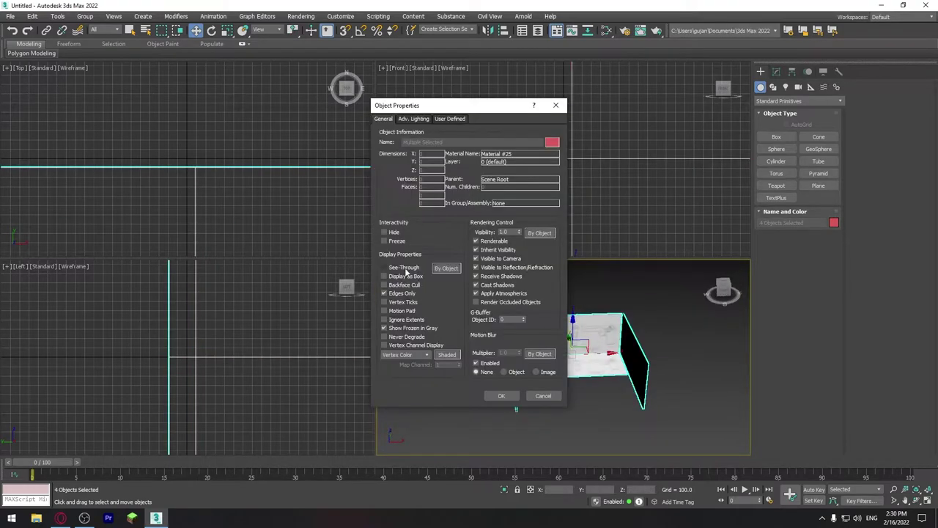
left_click(73, 68)
left_click(83, 78)
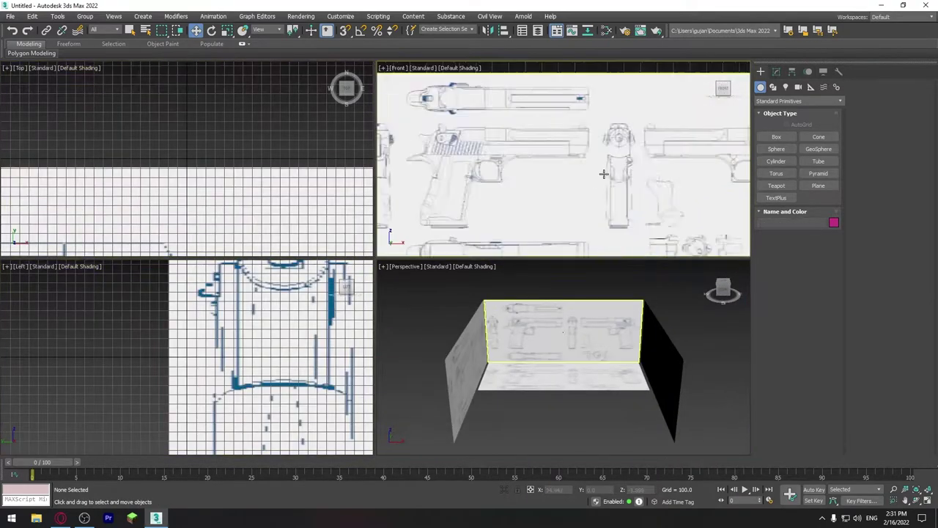
Hide the grids and centre the top, left and perspective views on the blueprints
scroll(189, 163, "down", 5)
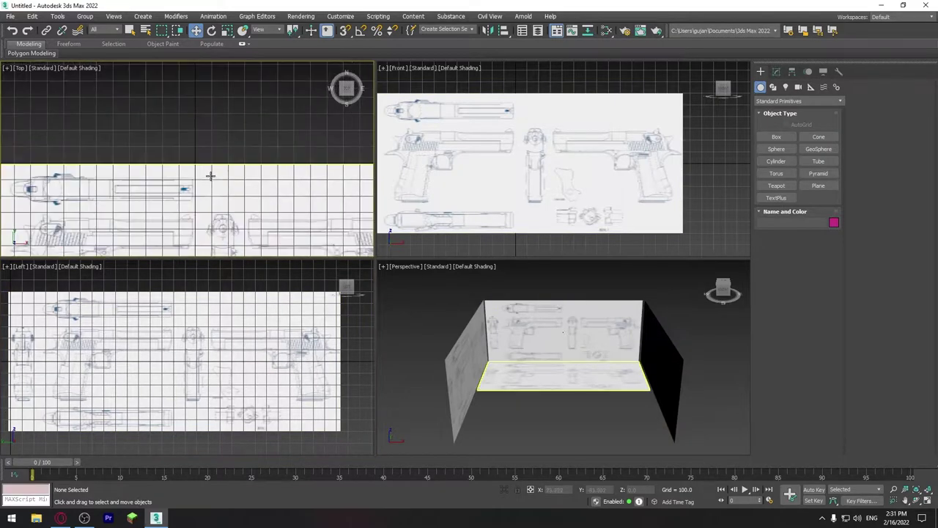
middle_click_drag(246, 156, 246, 178)
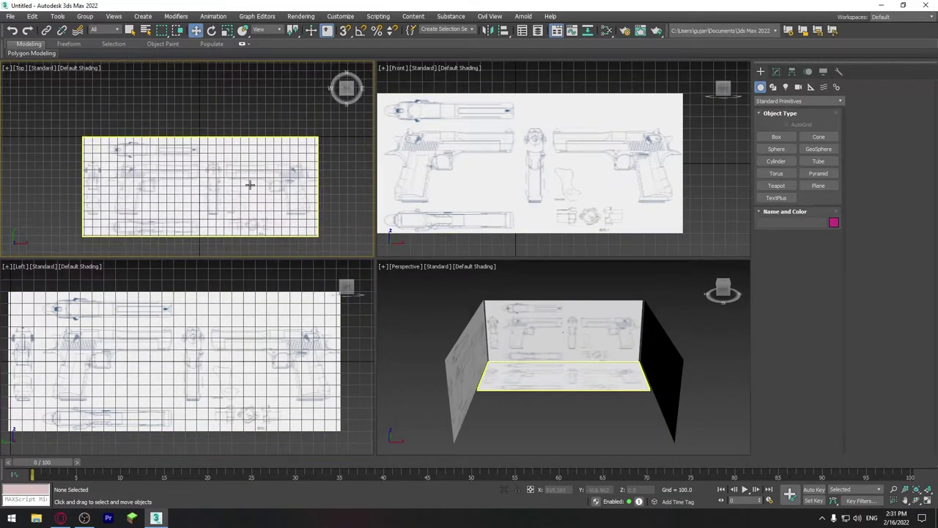
key("g")
middle_click_drag(346, 337, 335, 349)
key("g")
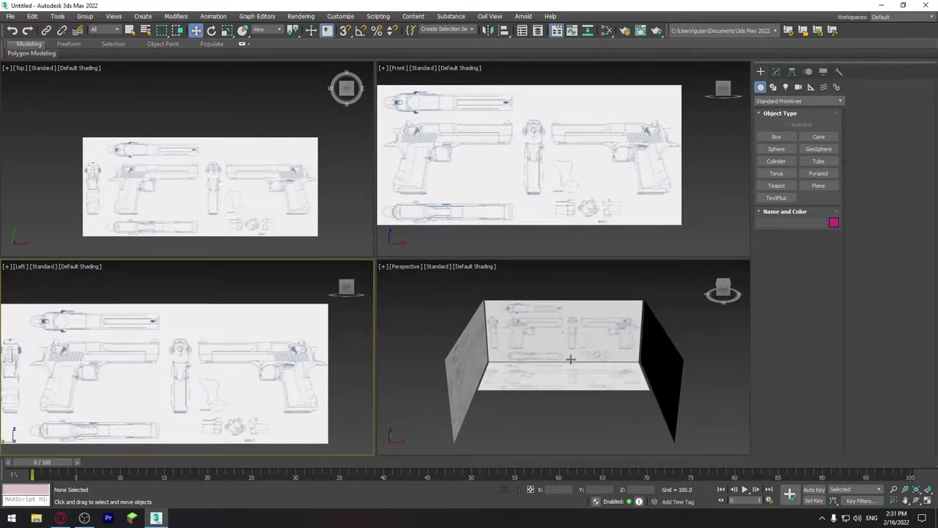
middle_click_drag(571, 359, 614, 361)
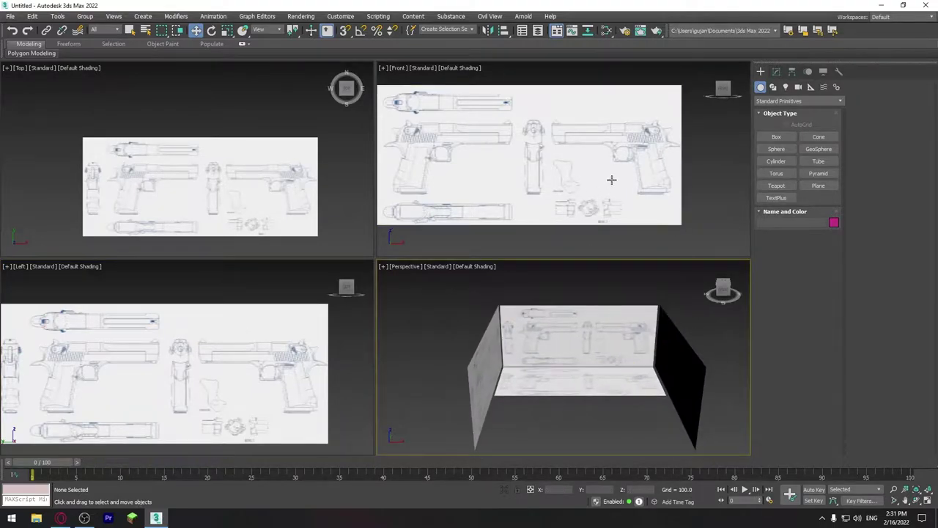
Draw a box near the pistol grip and turn on edged faces with F4
left_click(776, 136)
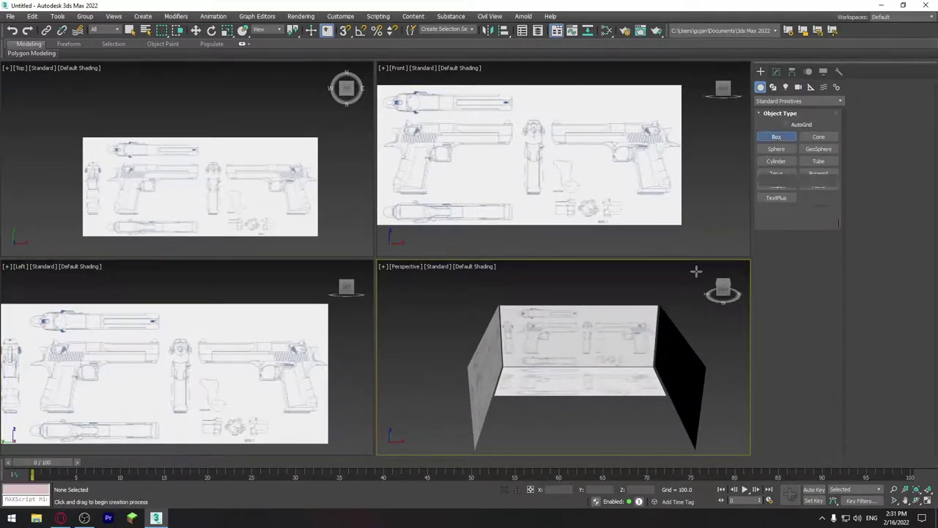
left_click_drag(634, 372, 651, 369)
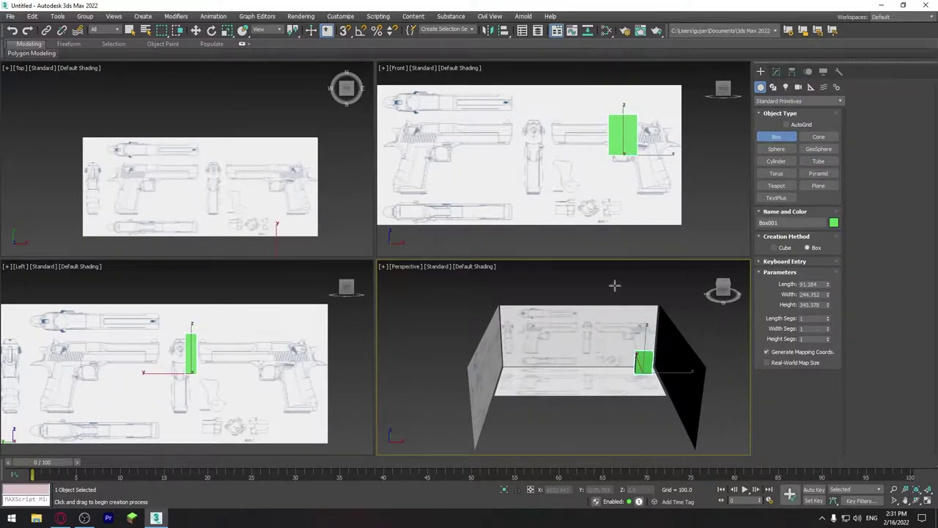
middle_click_drag(616, 147, 591, 158)
mouse_move(628, 364)
middle_mouse_down()
mouse_move(609, 367)
mouse_move(615, 351)
middle_mouse_up()
middle_click_drag(610, 170, 594, 179)
scroll(586, 182, "up", 2)
scroll(582, 183, "up", 1)
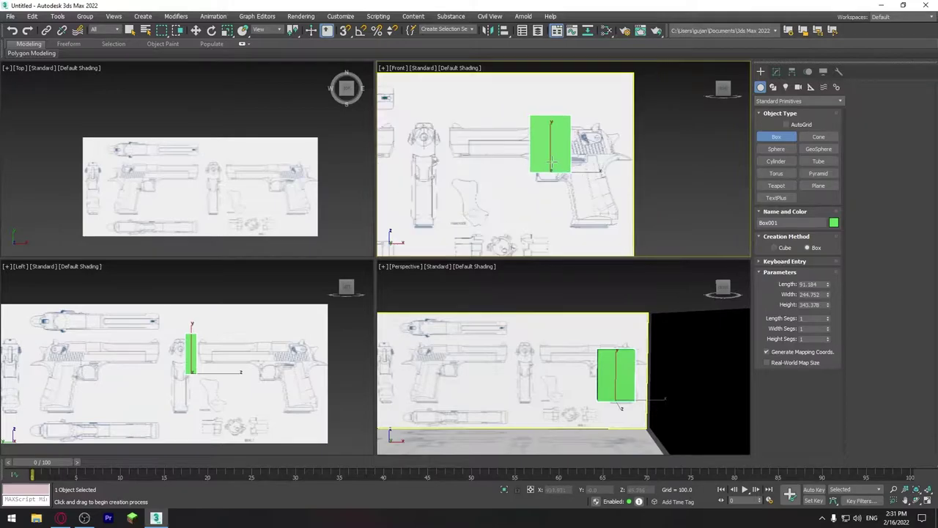
key("F4")
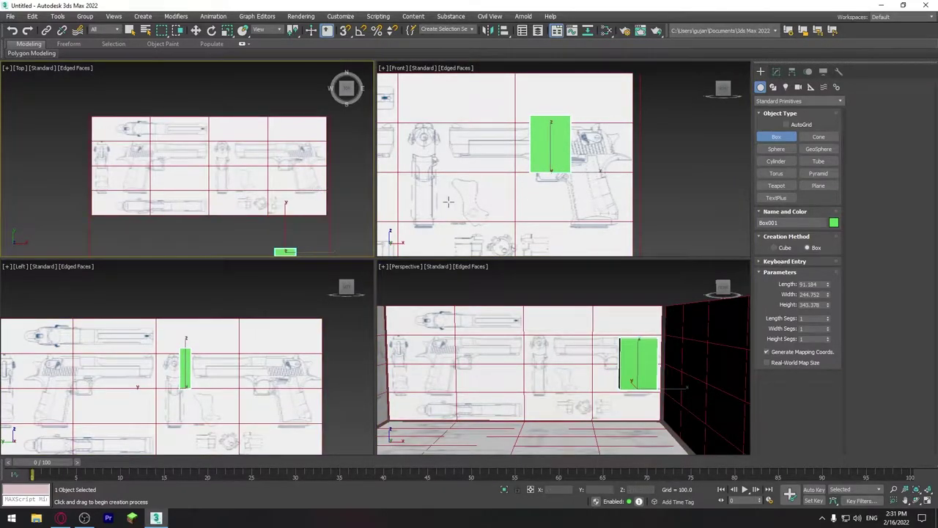
Move the box down and left until it sits over the grip in the front view
middle_click_drag(475, 193, 495, 175)
key("w")
mouse_move(570, 139)
left_mouse_down()
mouse_move(571, 186)
mouse_move(652, 202)
left_mouse_up()
scroll(624, 198, "up", 3)
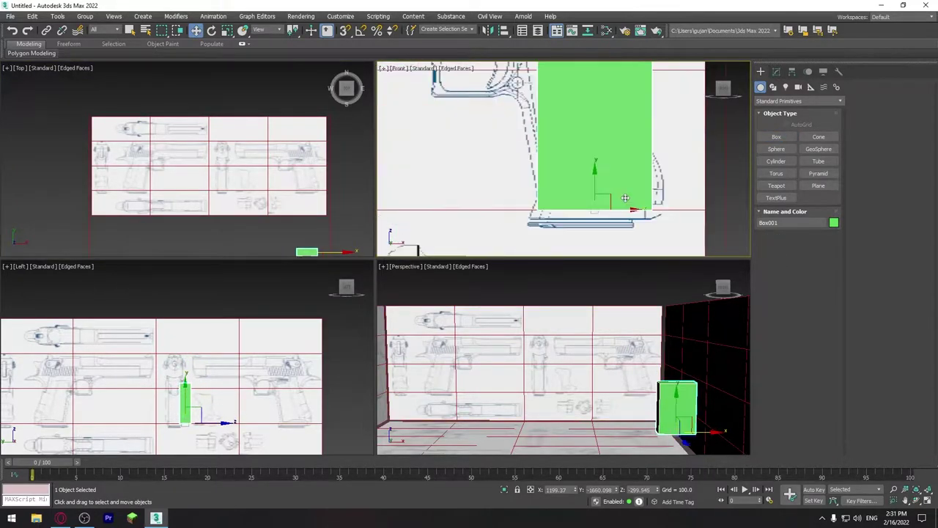
left_click_drag(595, 189, 590, 192)
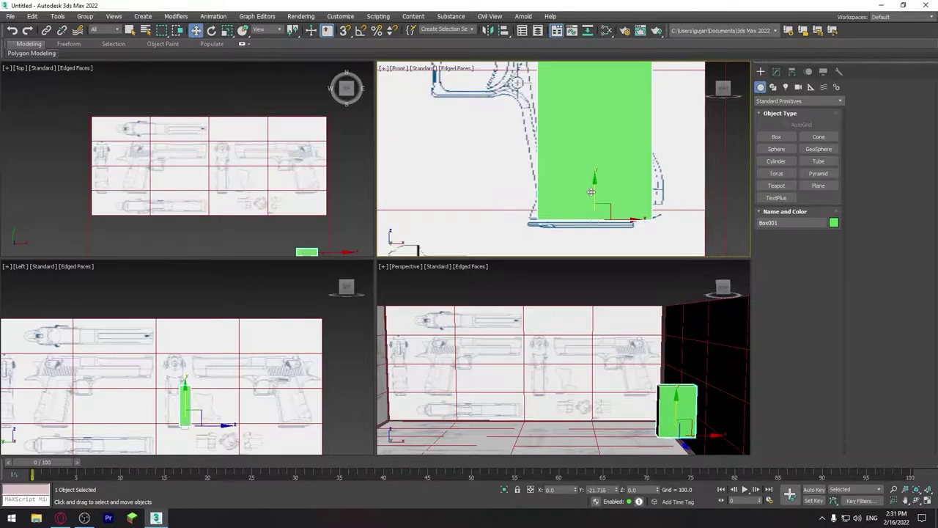
left_click_drag(627, 218, 617, 218)
scroll(623, 214, "down", 1)
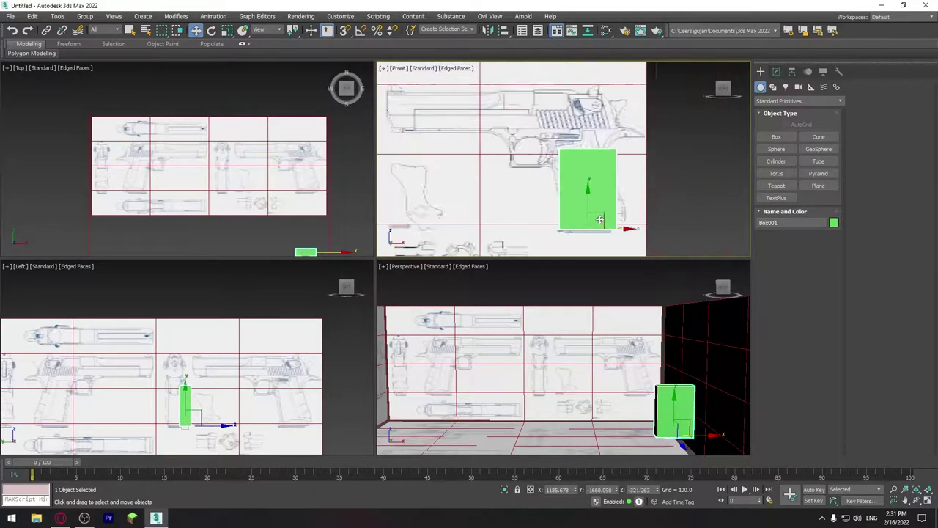
scroll(598, 204, "down", 2)
Undo an accidental Editable Patch conversion of the box and reopen its quad menu
right_click(599, 204)
left_click(700, 302)
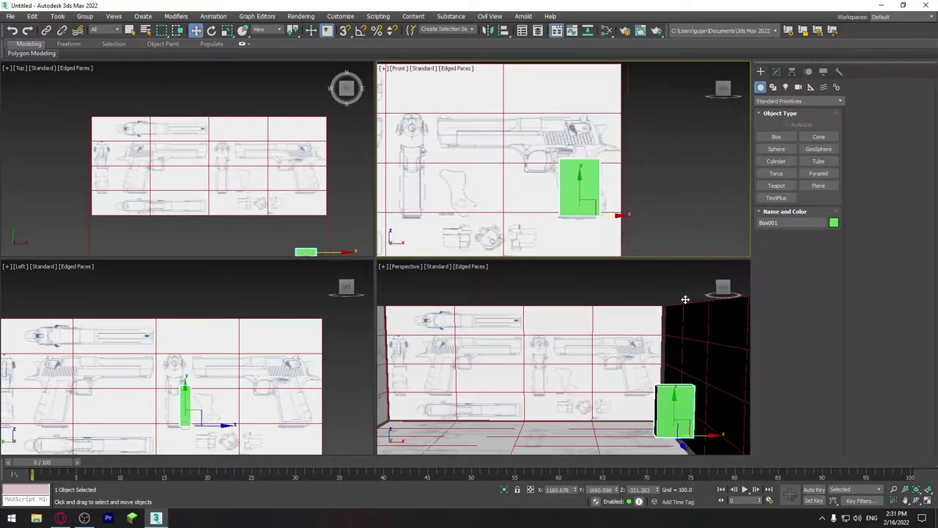
key("ctrl+z")
right_click(577, 189)
mouse_move(603, 285)
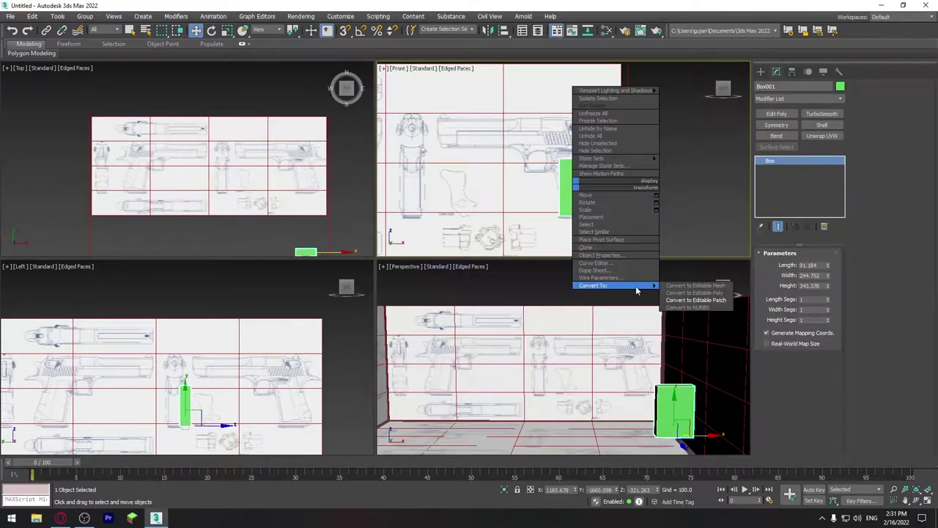
Convert Box001 to Editable Poly and make it see-through with Alt+X
left_click(680, 294)
scroll(601, 191, "up", 1)
scroll(596, 203, "up", 3)
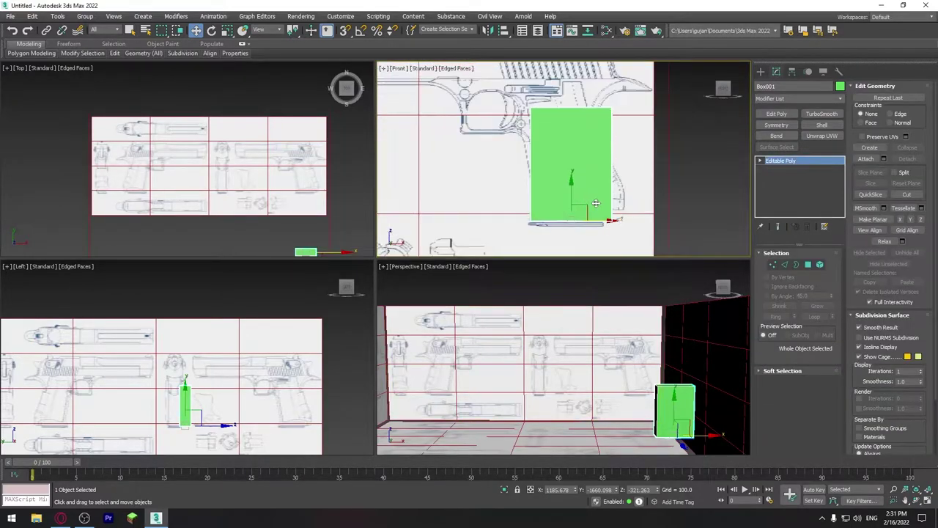
key("alt+x")
scroll(596, 203, "up", 1)
scroll(586, 183, "up", 3)
scroll(575, 166, "down", 2)
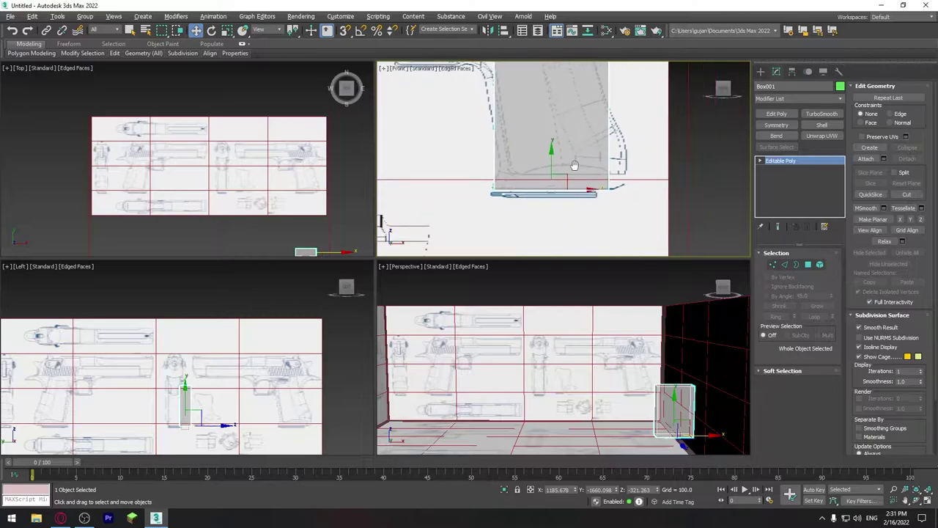
middle_click_drag(573, 176, 574, 242)
Slant the box's top and adjust its corner vertices to the grip, then maximize the Front view
left_click(772, 265)
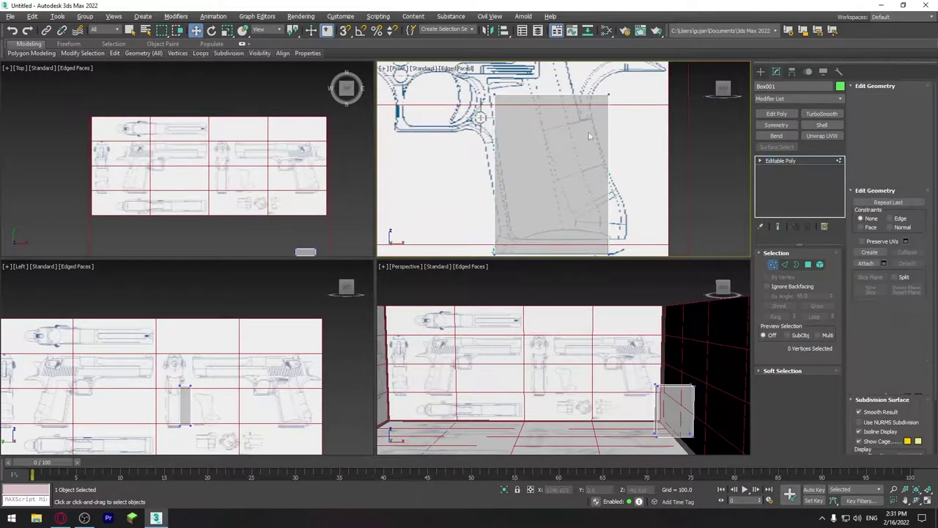
middle_click_drag(509, 96, 502, 118)
left_click_drag(485, 95, 639, 168)
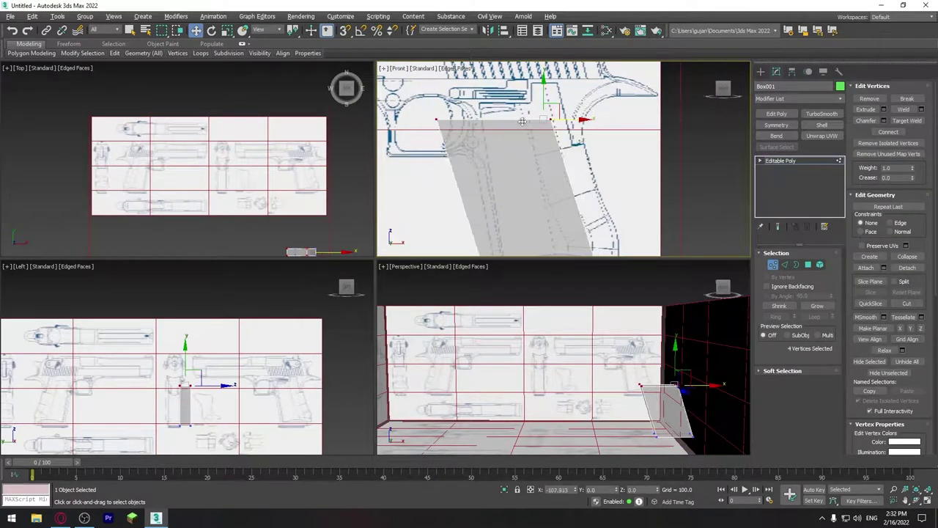
left_click_drag(546, 121, 522, 121)
middle_click_drag(590, 165, 564, 144)
scroll(584, 158, "up", 2)
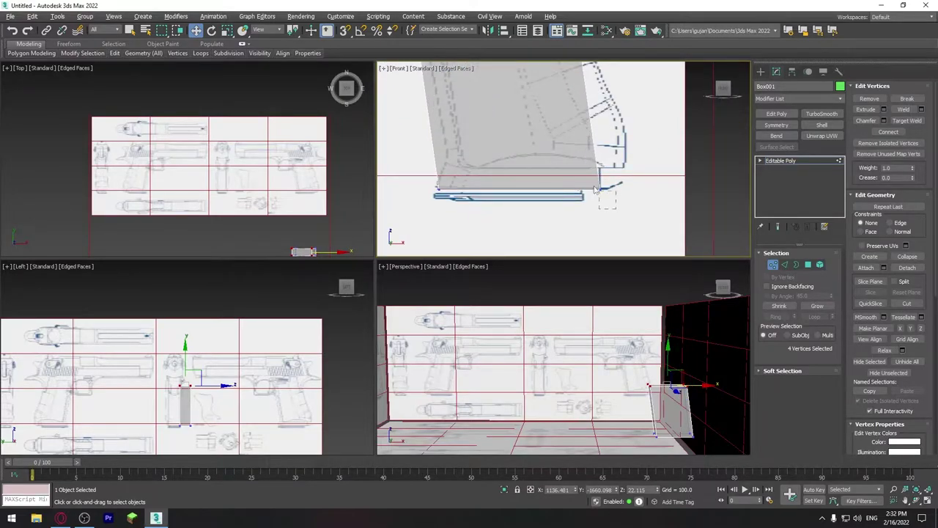
left_click_drag(596, 189, 613, 193)
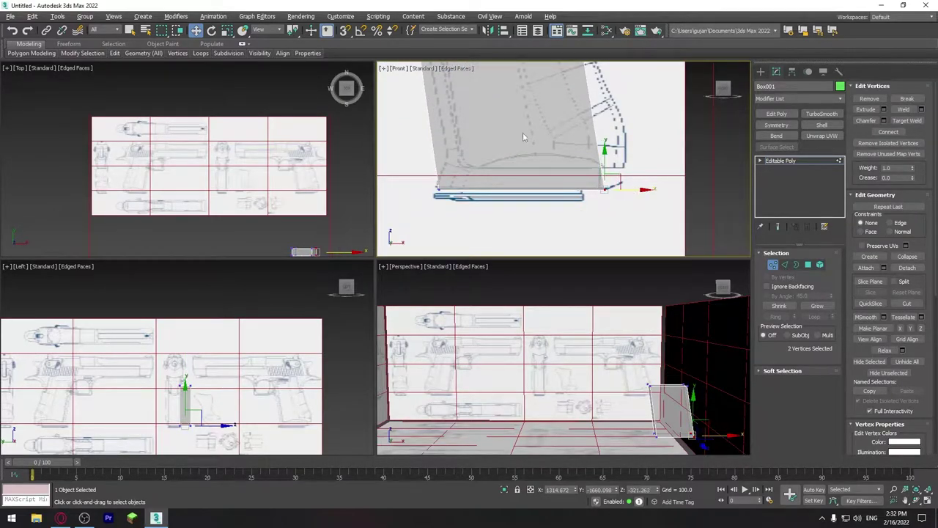
middle_click_drag(525, 137, 554, 157)
mouse_move(456, 199)
left_mouse_down()
mouse_move(506, 218)
mouse_move(488, 158)
left_mouse_up()
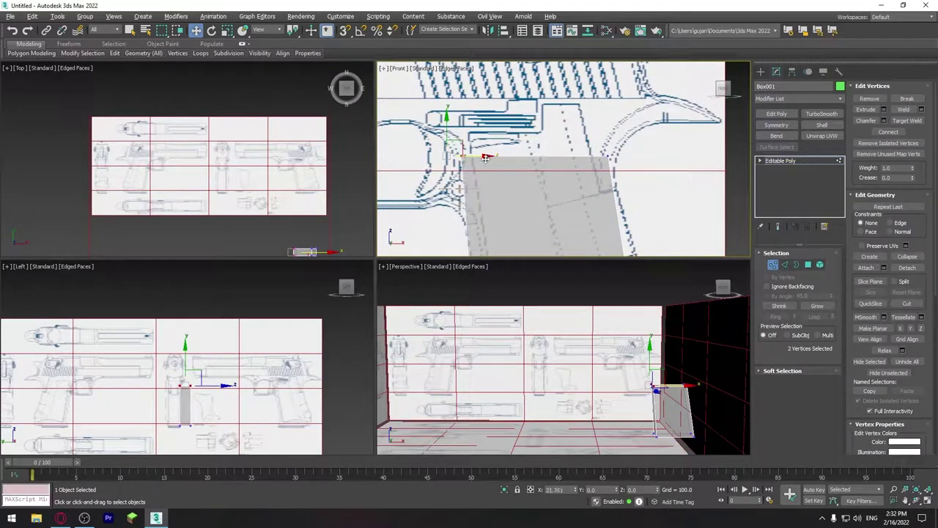
middle_click_drag(486, 158, 438, 108)
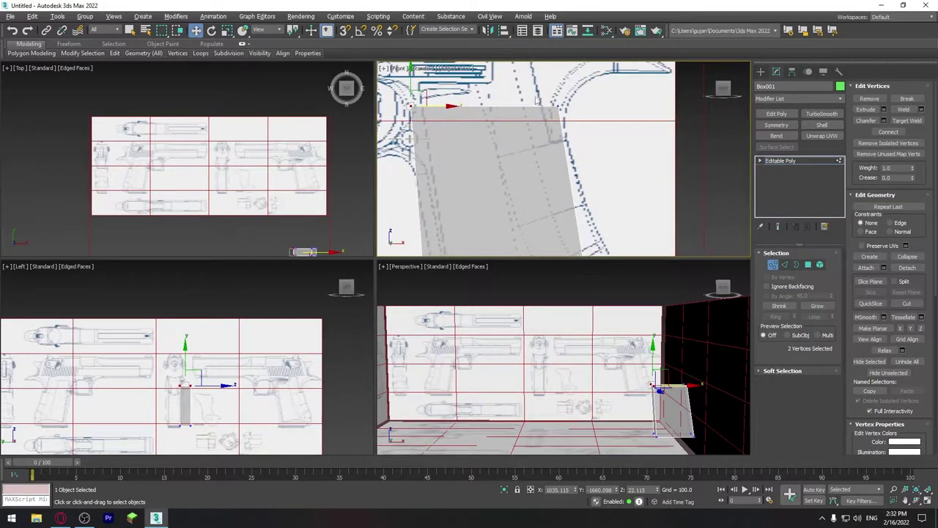
mouse_move(546, 92)
left_mouse_down()
mouse_move(580, 128)
mouse_move(589, 105)
left_mouse_up()
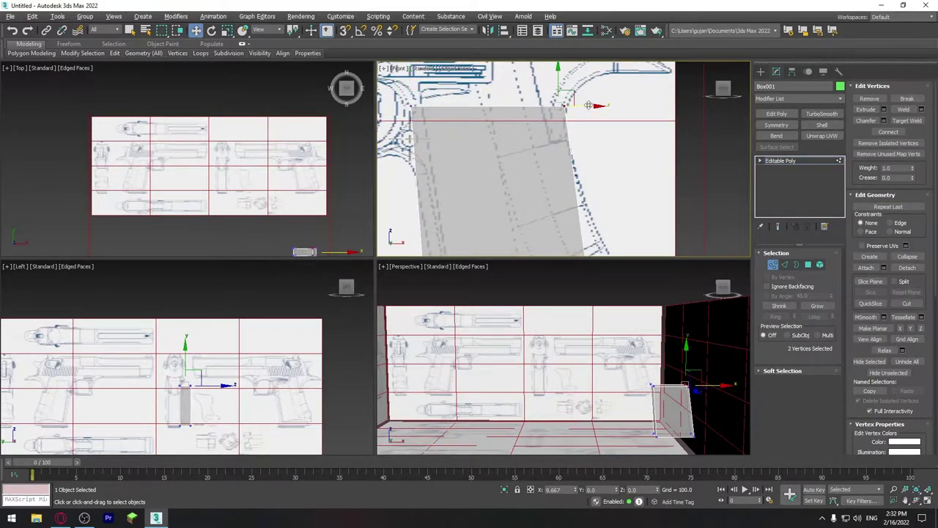
scroll(548, 157, "down", 3)
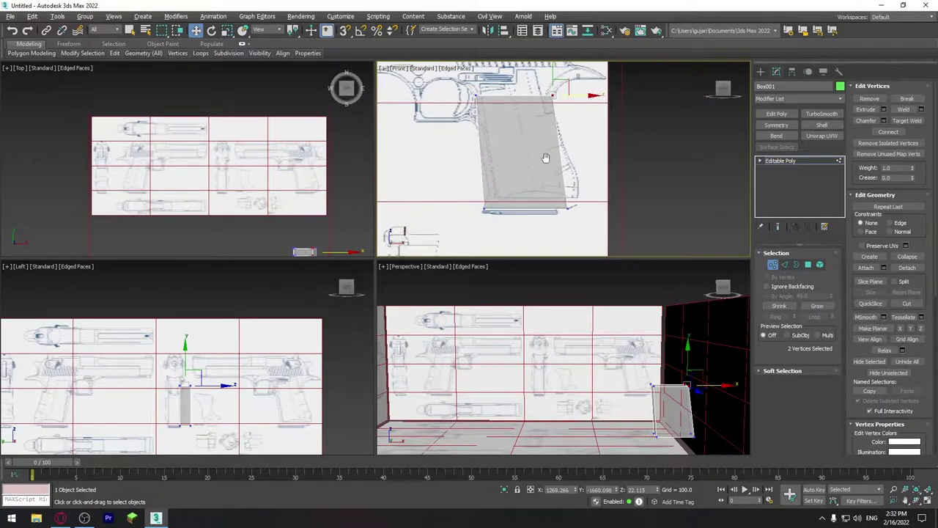
left_click(784, 265)
key("alt+w")
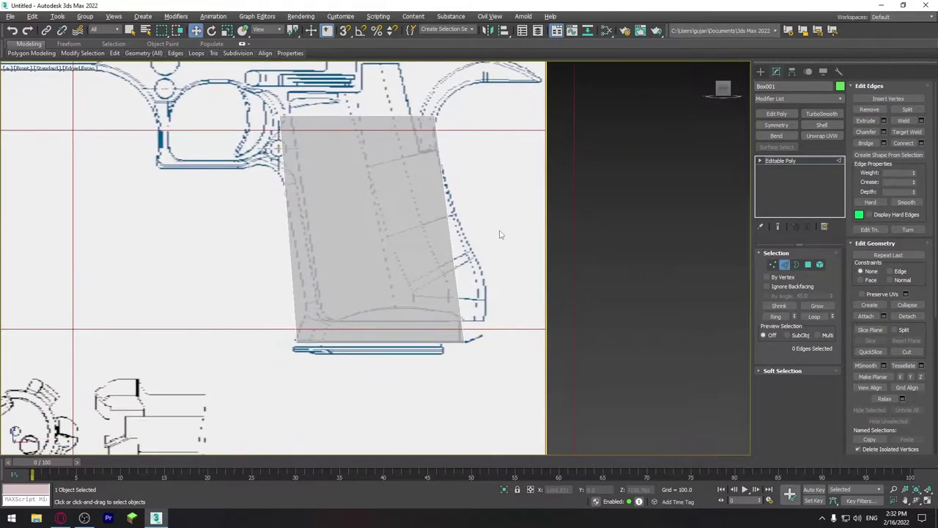
Connect the grip box's four side edges with 3 horizontal edge loops
left_click_drag(500, 235, 433, 183)
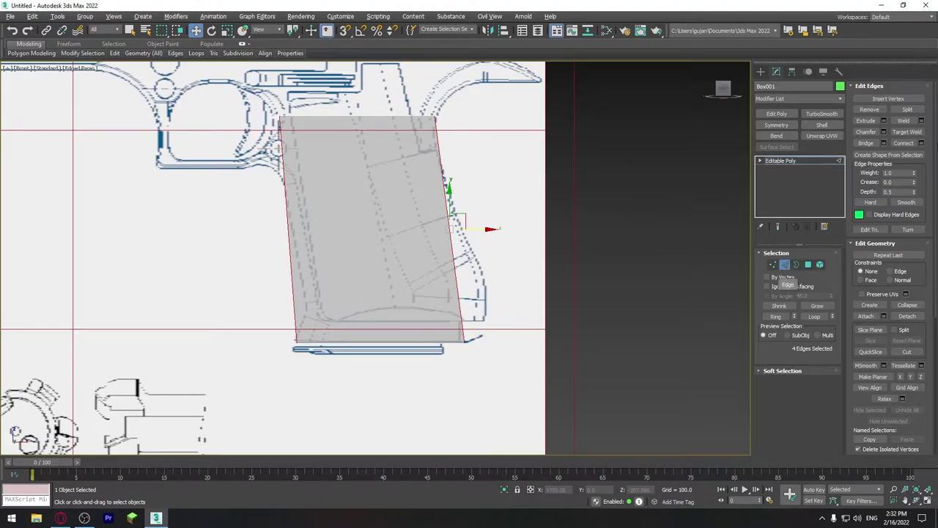
left_click(922, 144)
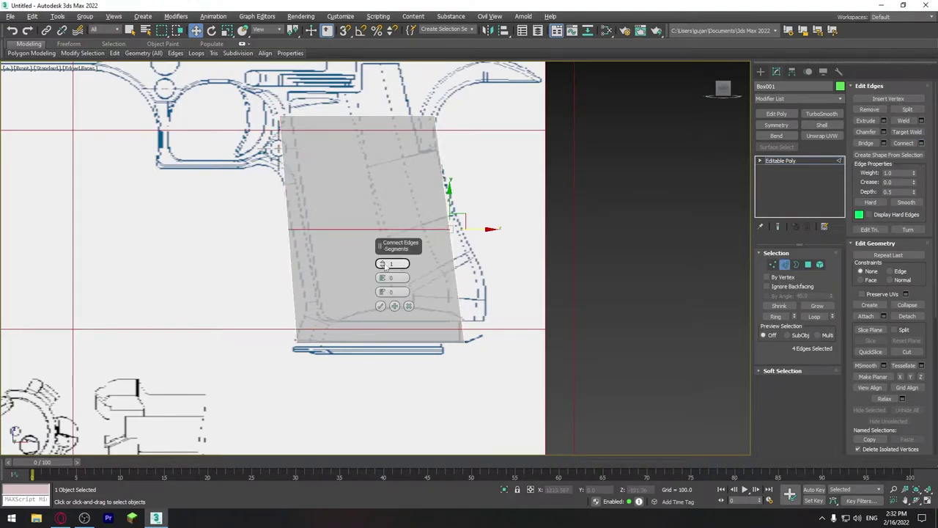
left_click_drag(382, 265, 383, 249)
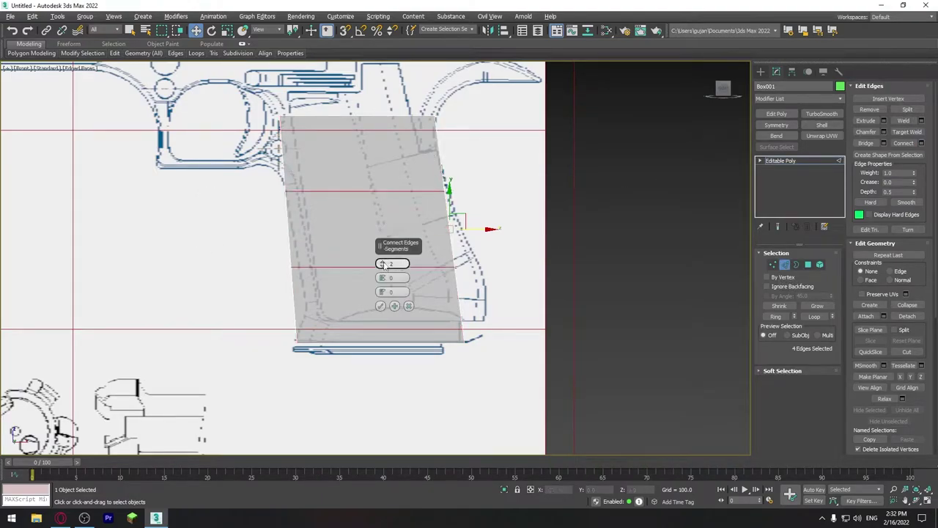
left_click(380, 306)
Lower the bottom edge loop toward the grip base and push its right vertices onto the back curve
left_click(772, 265)
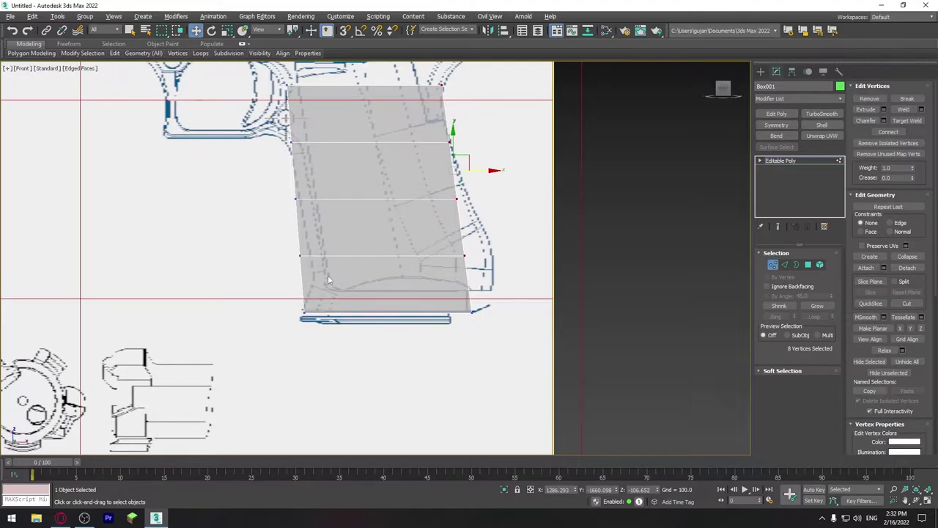
scroll(328, 275, "up", 3)
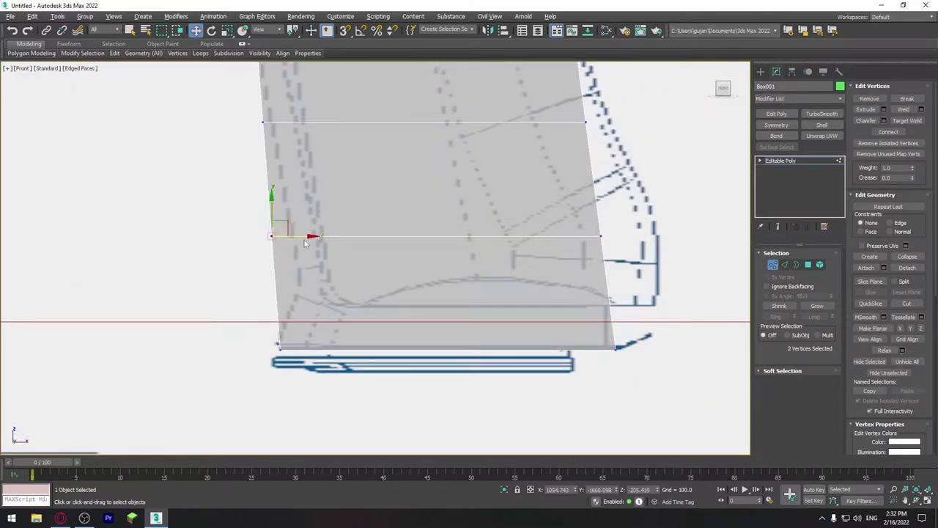
left_click(784, 265)
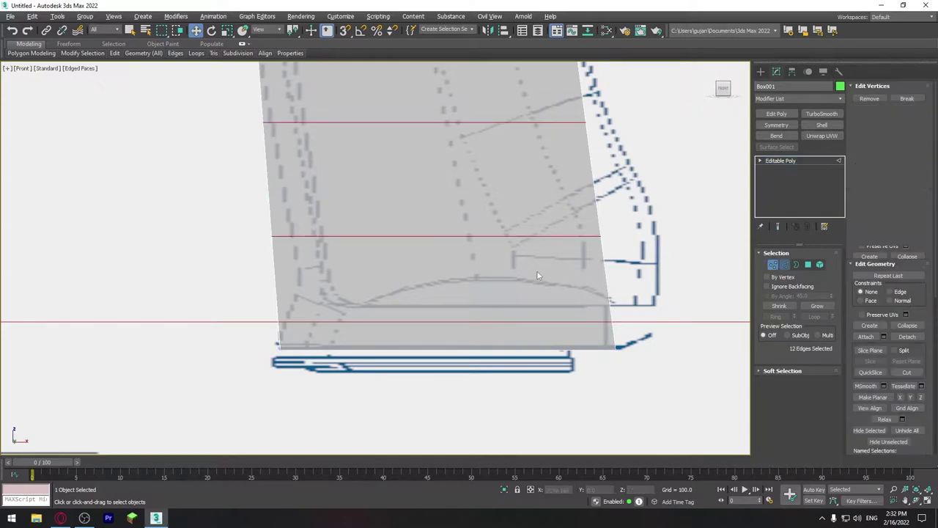
left_click_drag(399, 211, 448, 262)
left_click_drag(436, 210, 503, 270)
left_click(772, 264)
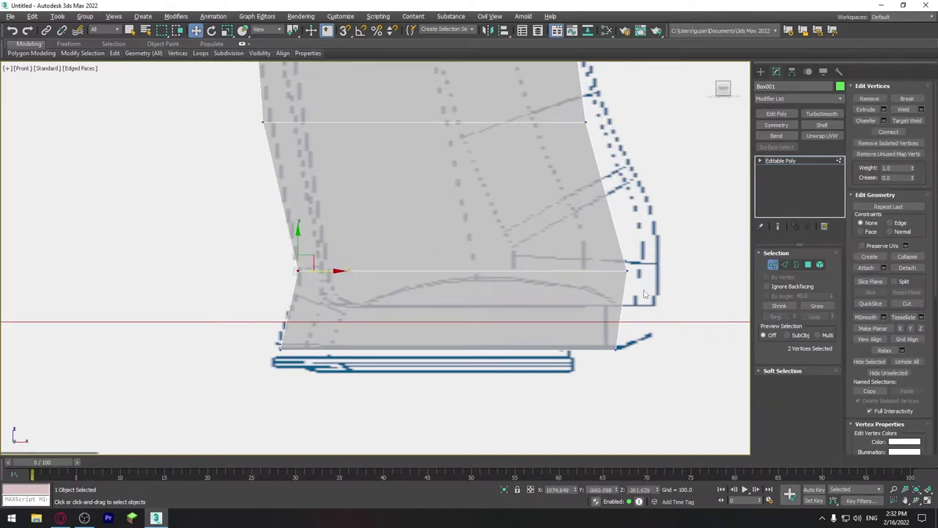
left_click_drag(615, 253, 658, 275)
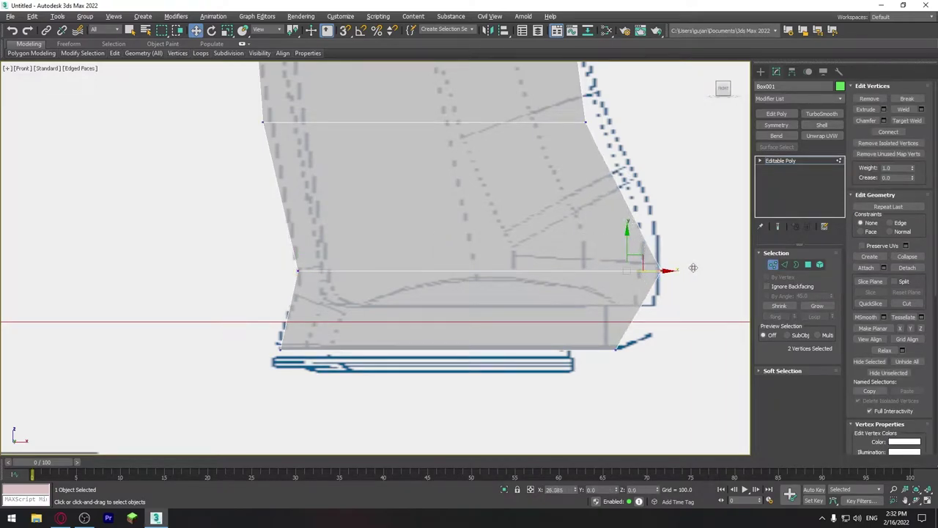
middle_click_drag(659, 270, 670, 360)
left_click(278, 213)
left_click_drag(596, 212, 629, 212)
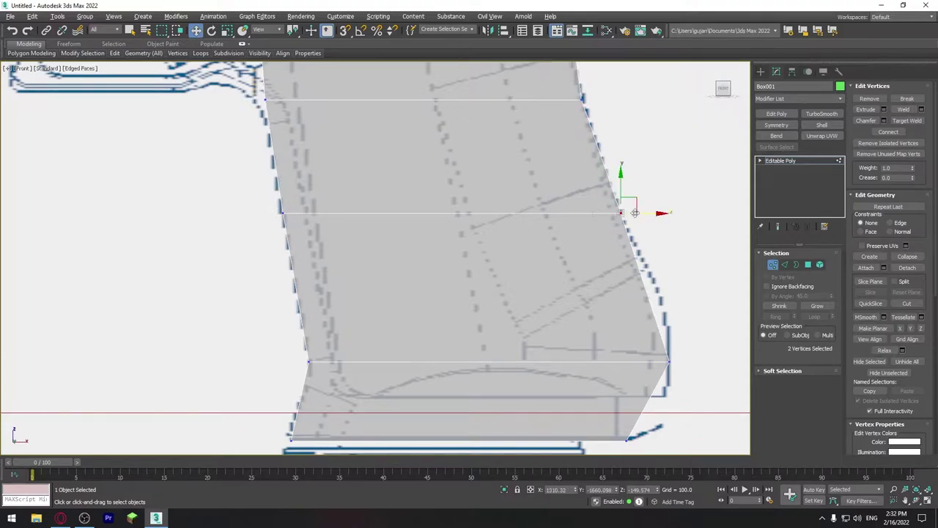
Raise the upper loop's right vertex and align the grip's top vertices with the outline
middle_click_drag(628, 212, 680, 355)
left_click(319, 241)
middle_click_drag(353, 242, 228, 242)
left_click(513, 236)
middle_click_drag(513, 236, 535, 291)
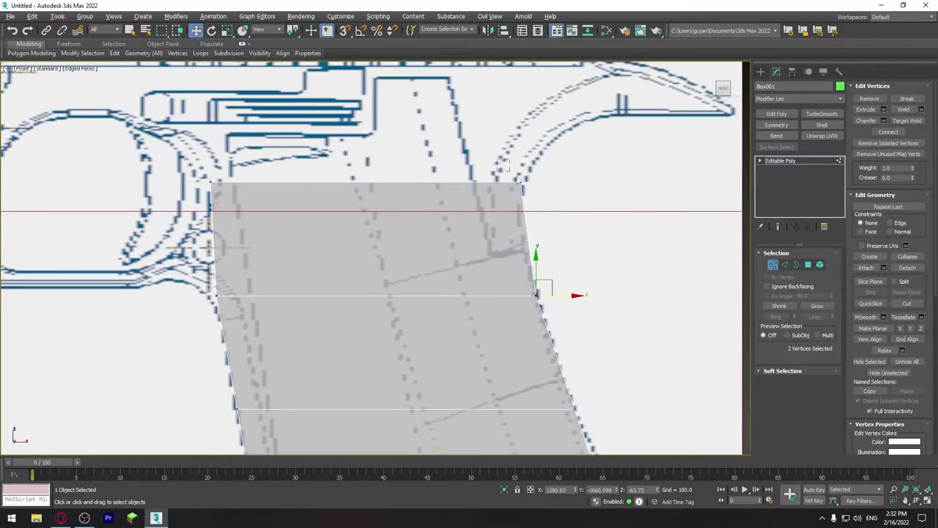
left_click_drag(522, 264, 518, 194)
left_click(211, 184)
left_click_drag(211, 184, 211, 218)
middle_click_drag(275, 282, 315, 243)
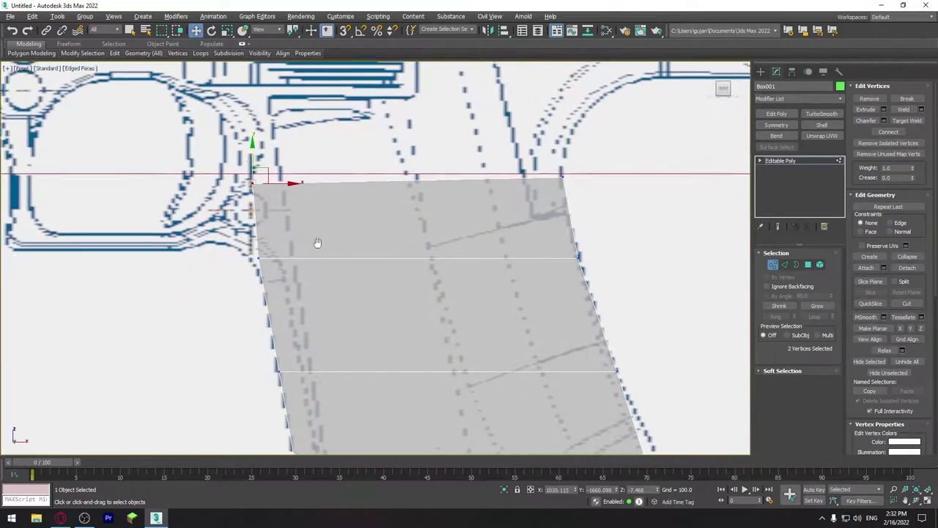
left_click(261, 230)
mouse_move(378, 300)
middle_mouse_down()
mouse_move(373, 191)
mouse_move(398, 325)
middle_mouse_up()
Add an edge loop across the grip's lower section and fit its right vertices to the outline
key("2")
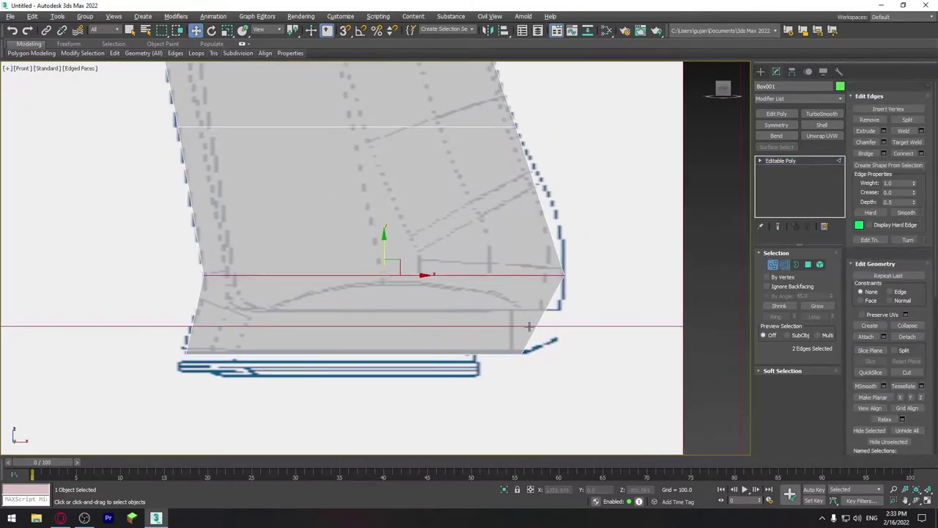
left_click(267, 329, "shift")
key("ctrl+shift+e")
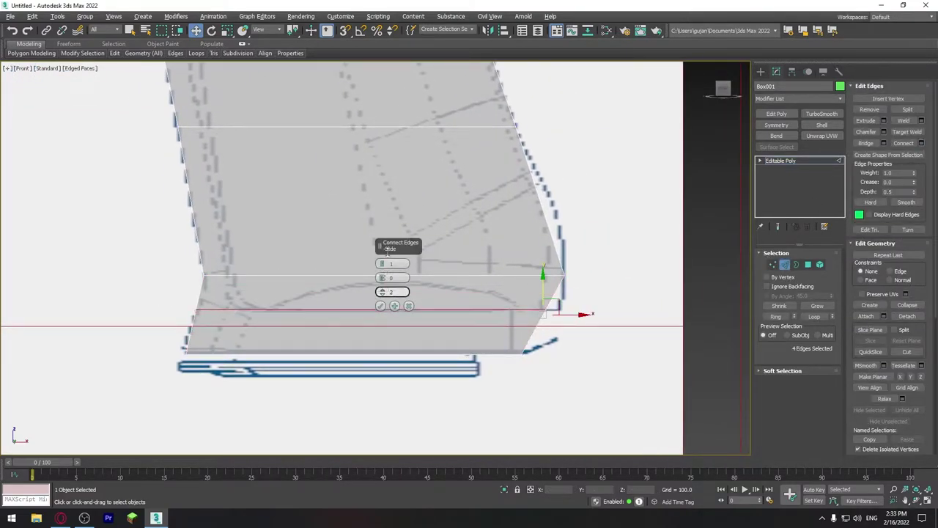
key("Return")
key("1")
left_click_drag(543, 345, 585, 331)
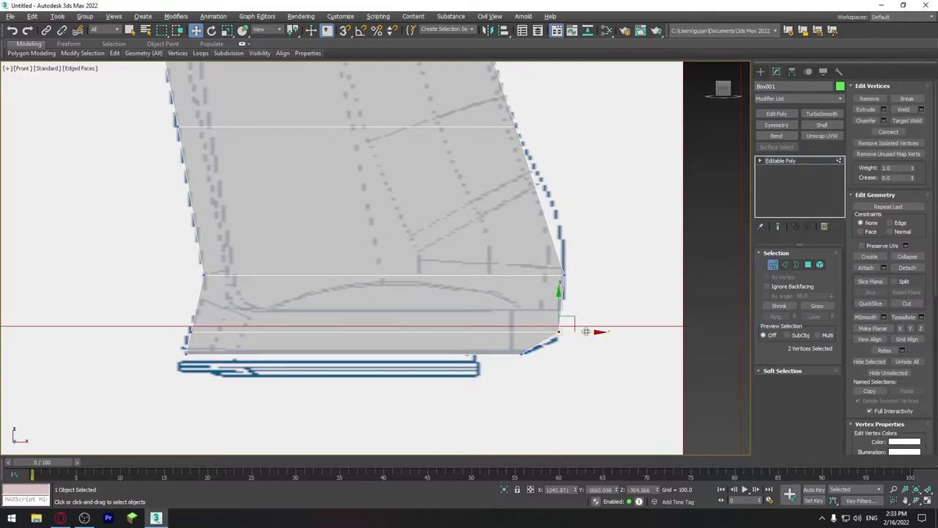
Add another edge loop across the grip's back and pull its new vertex onto the curve
middle_click_drag(244, 207, 259, 255)
key("2")
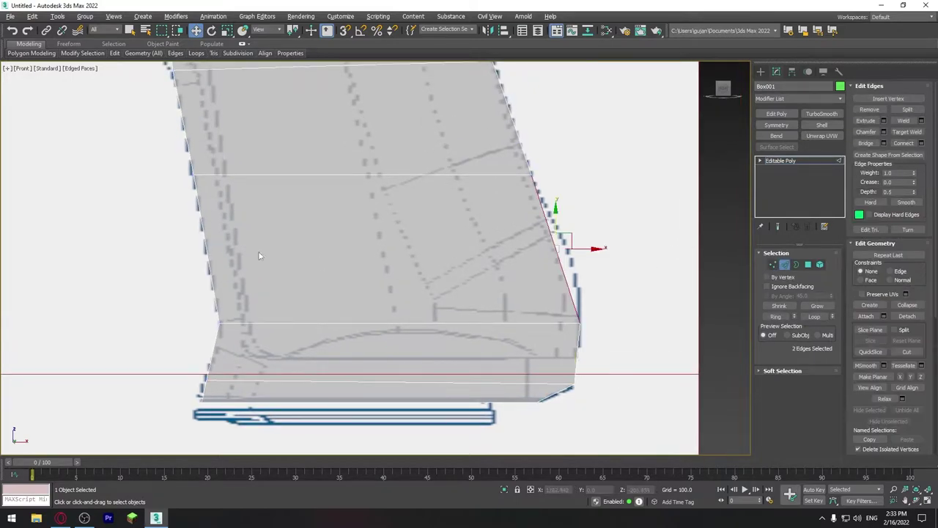
left_click(924, 144)
key("Return")
key("1")
left_click_drag(538, 190, 579, 220)
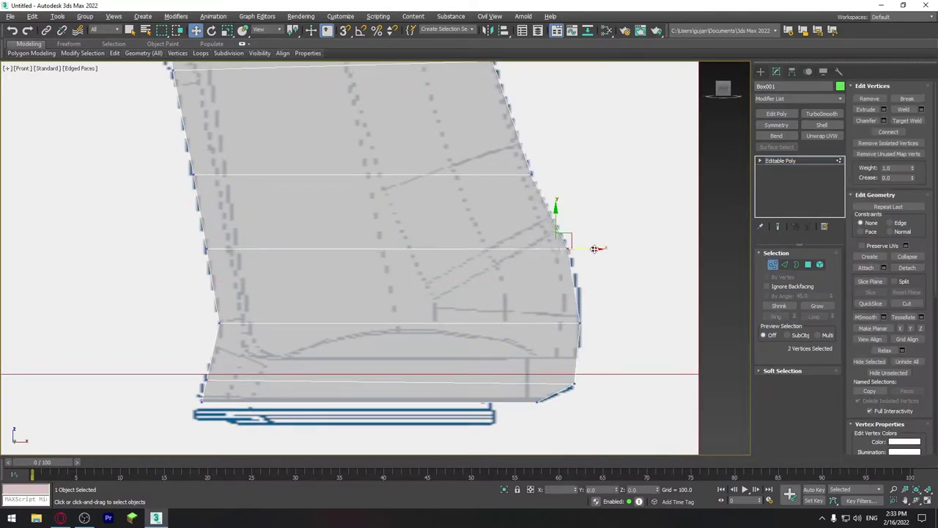
scroll(395, 193, "up", 3)
middle_click_drag(395, 194, 480, 385)
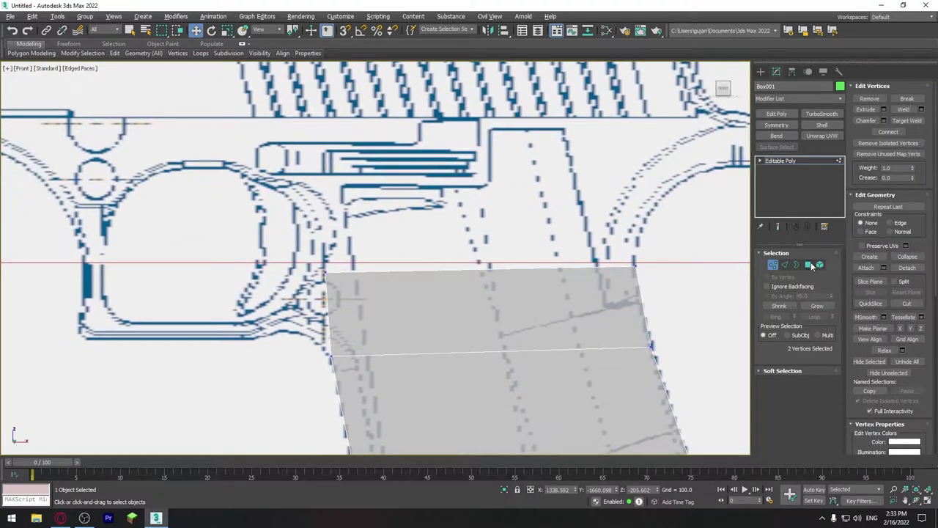
Extrude Box001's top polygon upward by 114.892 units toward the pistol frame
key("p")
key("z")
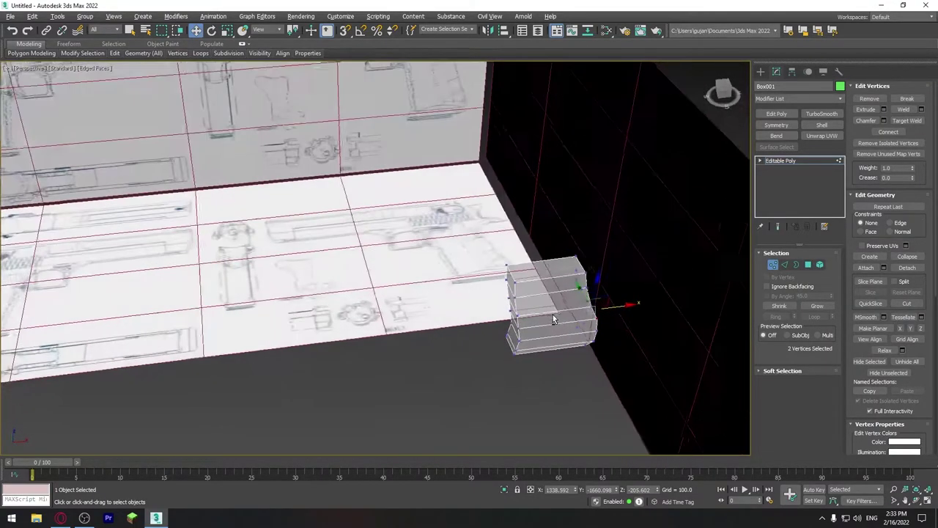
left_click(807, 265)
left_click(560, 264)
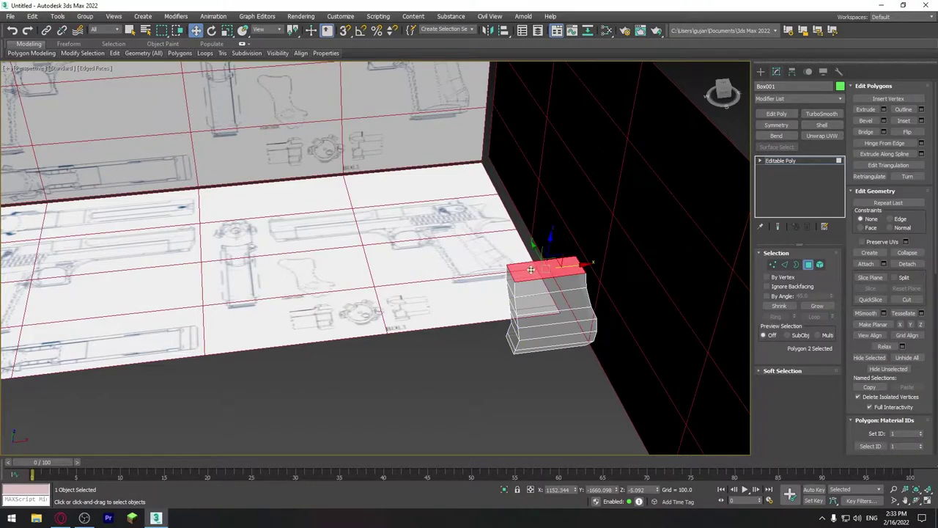
key("f")
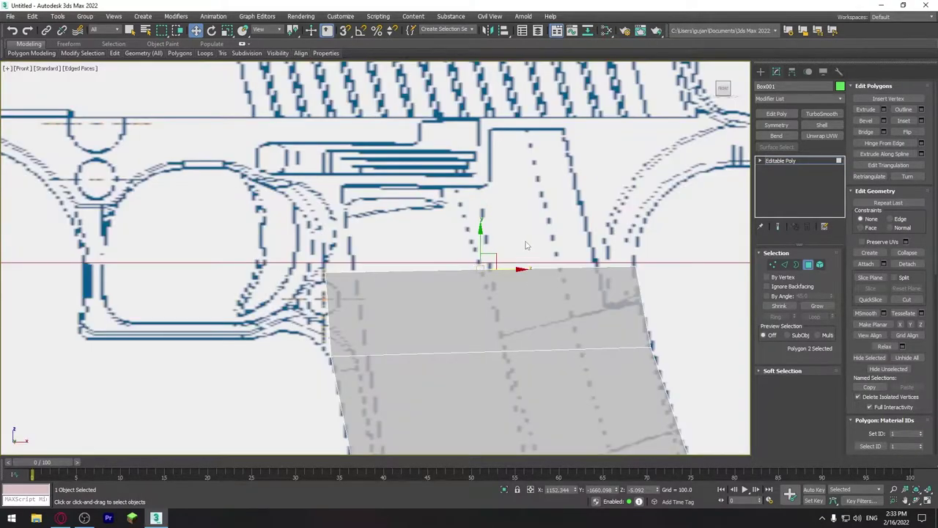
scroll(528, 279, "down", 2)
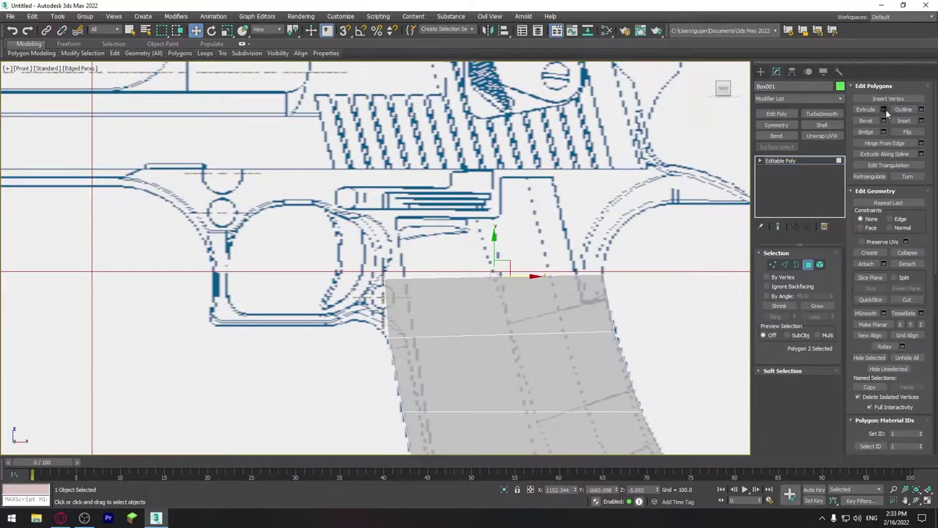
left_click(884, 110)
left_click_drag(382, 282, 401, 177)
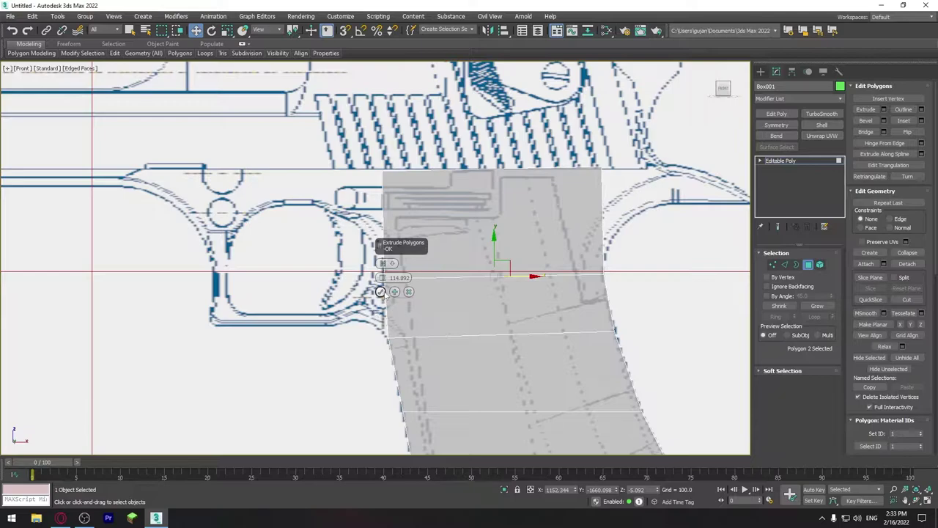
left_click(381, 292)
mouse_move(534, 268)
middle_mouse_down()
mouse_move(447, 266)
mouse_move(520, 252)
mouse_move(496, 335)
mouse_move(572, 304)
middle_mouse_up()
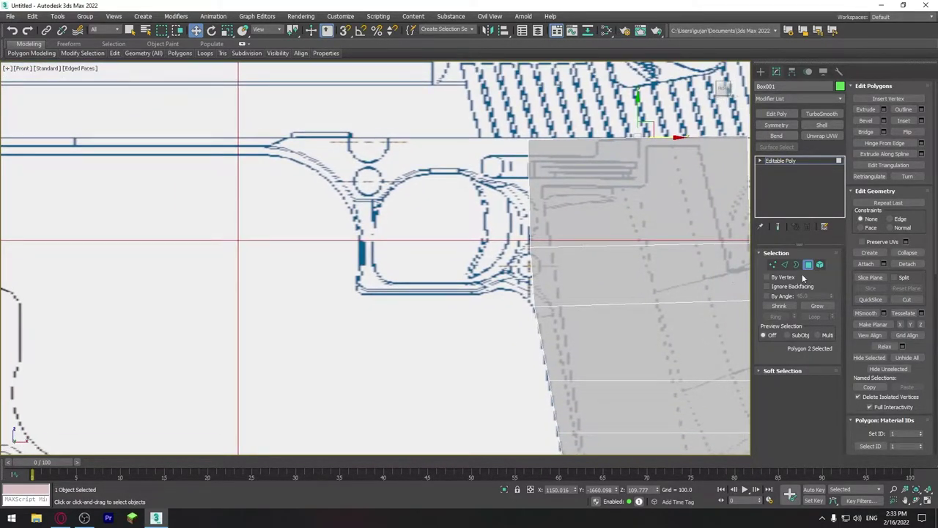
Extrude the grip's front face forward and move it toward the trigger guard
key("p")
mouse_move(540, 279)
middle_mouse_down("alt")
mouse_move(522, 290)
mouse_move(508, 268)
mouse_move(540, 293)
mouse_move(589, 300)
middle_mouse_up("alt")
left_click(512, 287)
key("f")
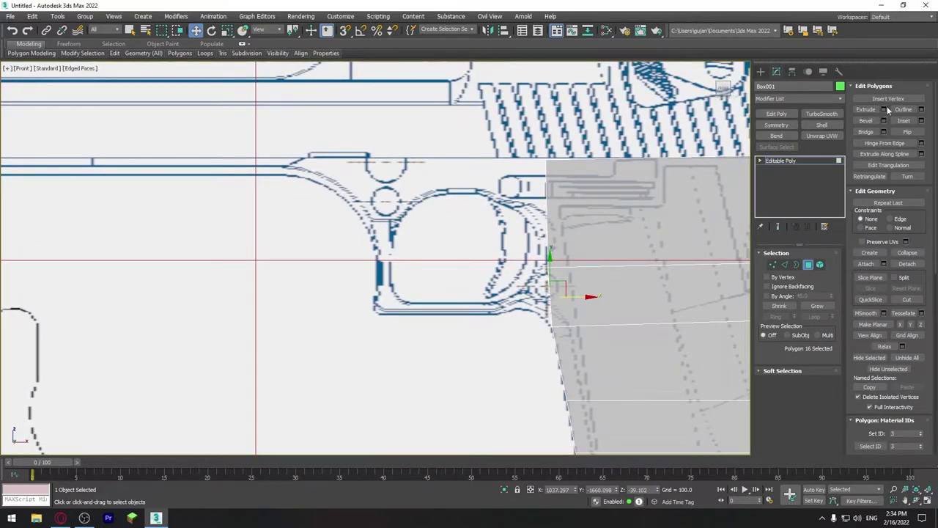
left_click(883, 109)
left_click(389, 289)
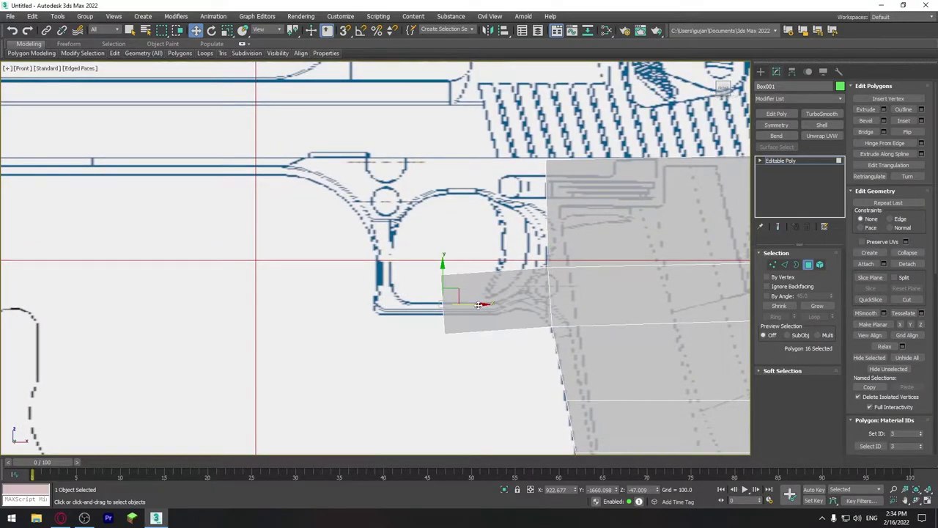
left_click_drag(477, 305, 545, 291)
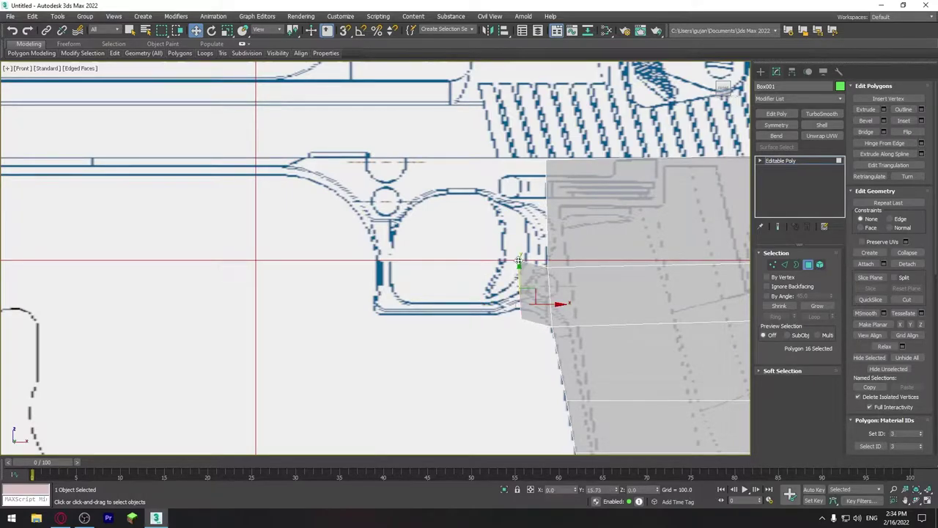
key("r")
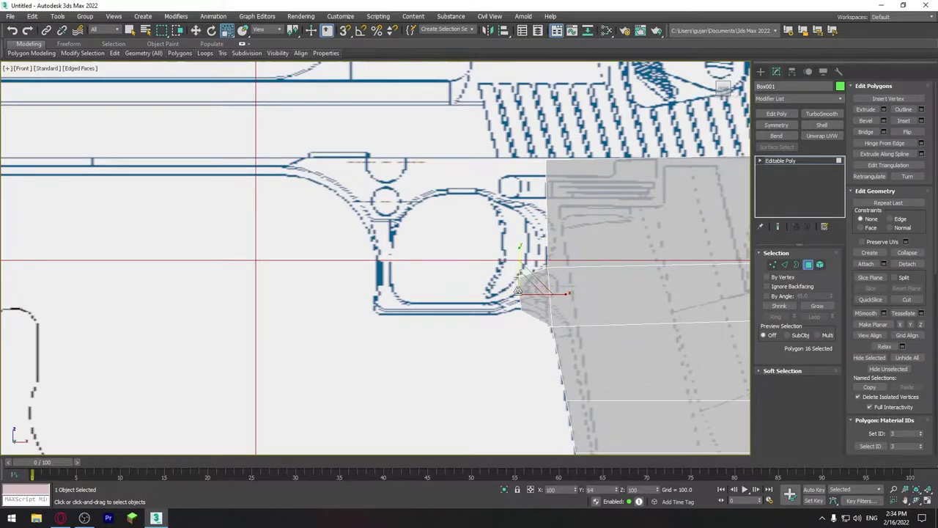
Move the spur's lower and upper corner vertices onto the blueprint's trigger-guard lines
scroll(517, 290, "up", 3)
scroll(525, 294, "up", 2)
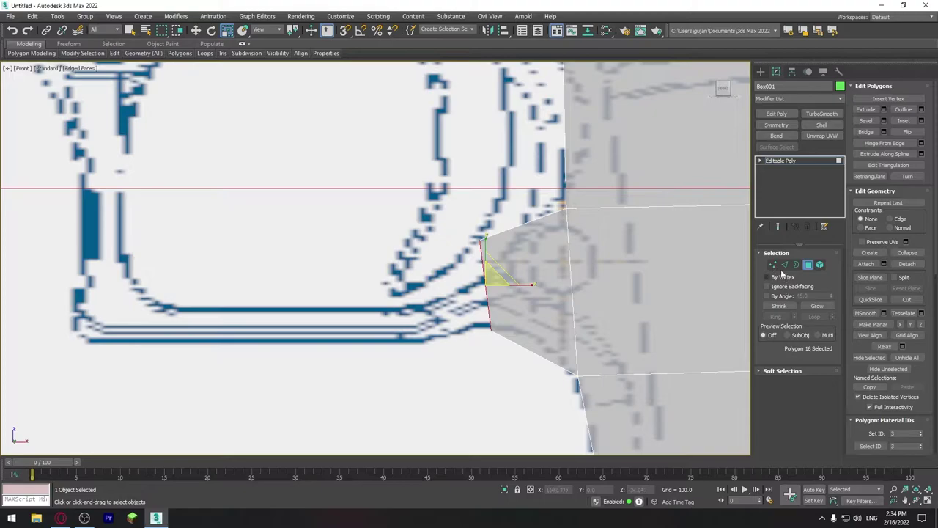
left_click_drag(496, 250, 485, 229)
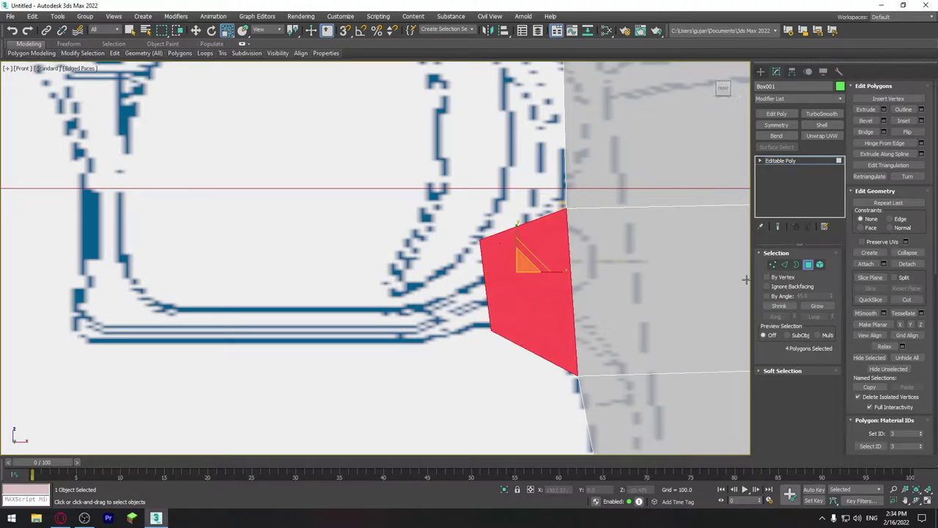
left_click(772, 264)
key("w")
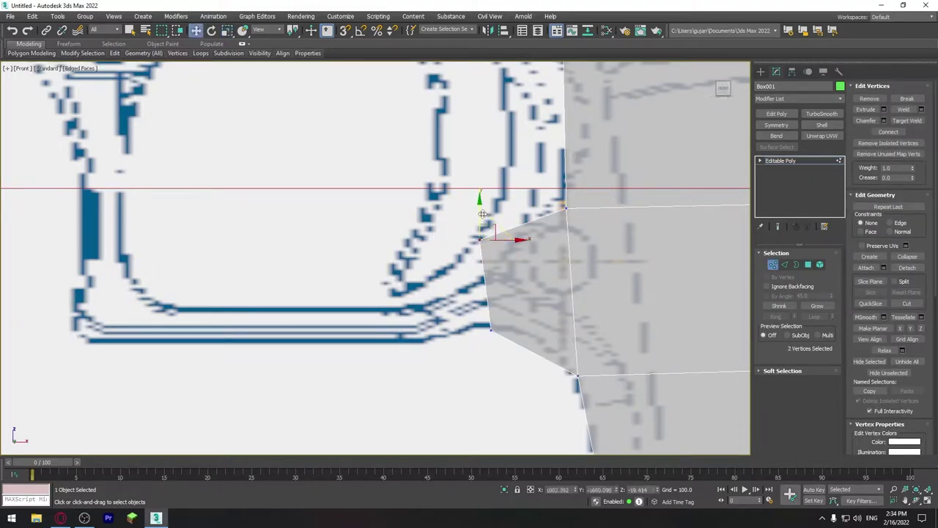
left_click_drag(480, 324, 522, 360)
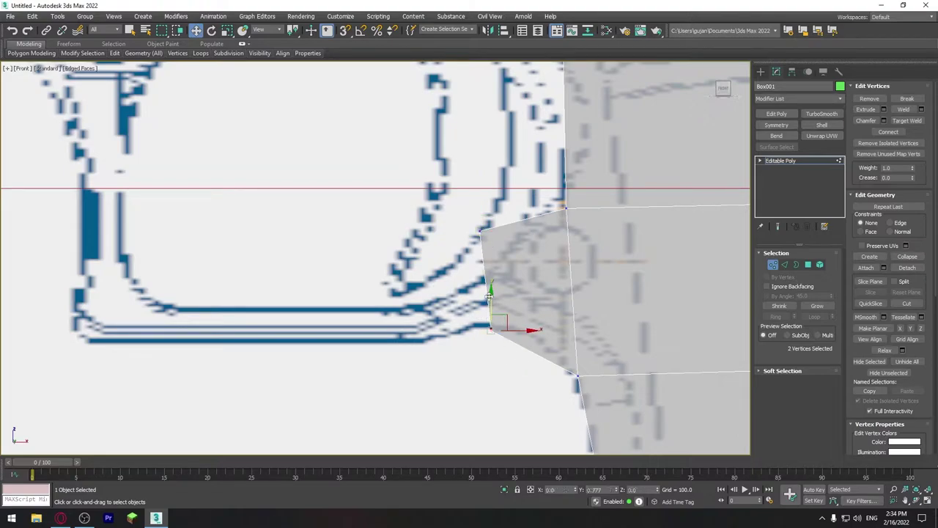
middle_click_drag(551, 283, 505, 294)
left_click(516, 219)
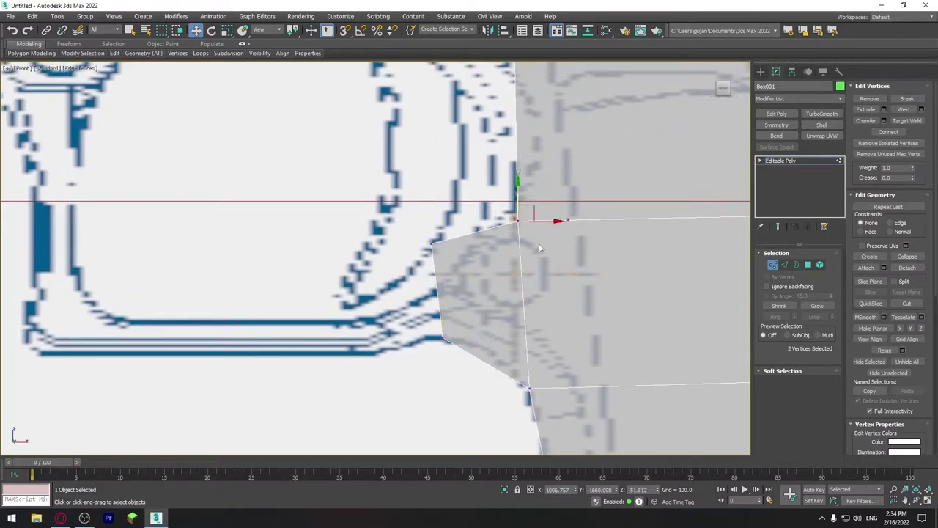
middle_click_drag(523, 329, 516, 243)
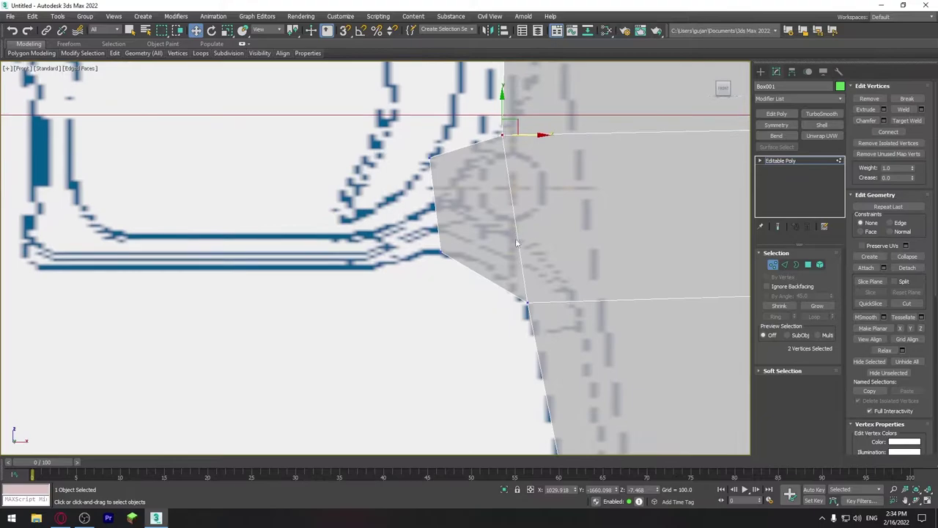
Connect the spur's upper and lower edges with one new edge
left_click(784, 266)
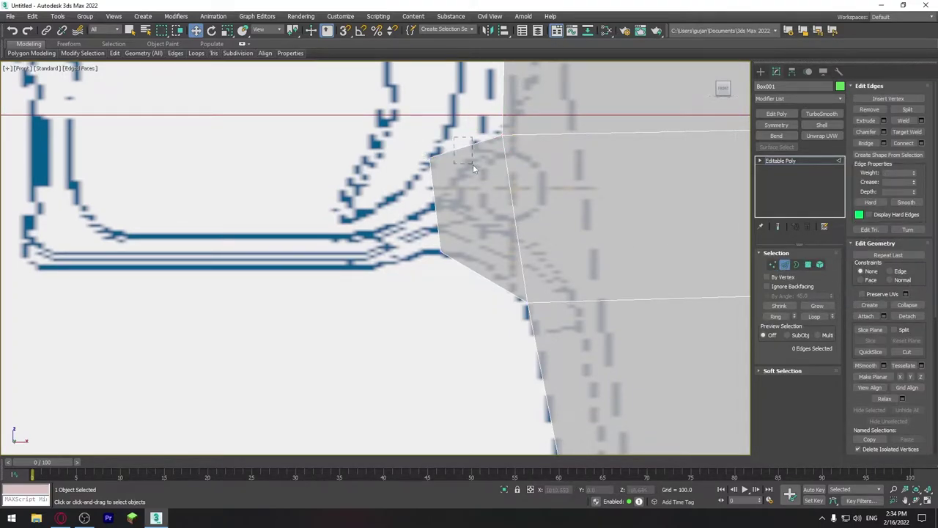
left_click_drag(473, 168, 464, 155)
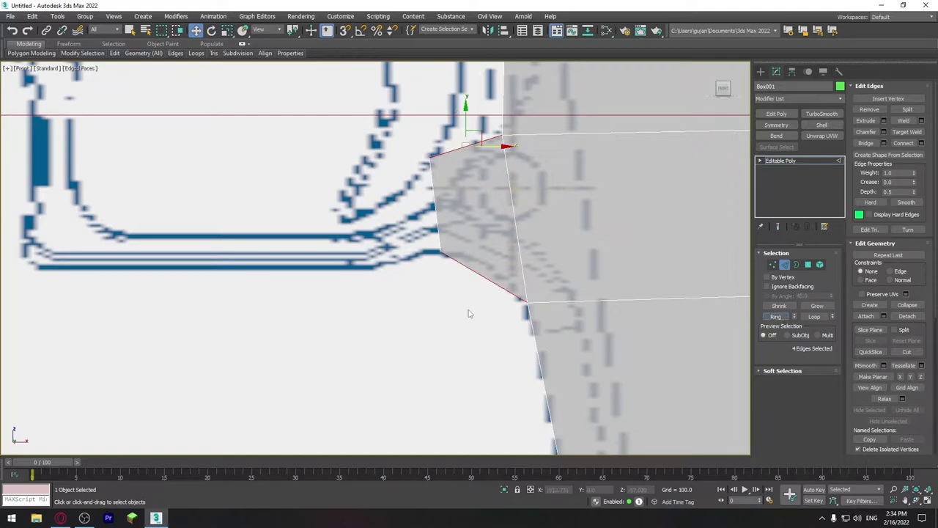
left_click(922, 144)
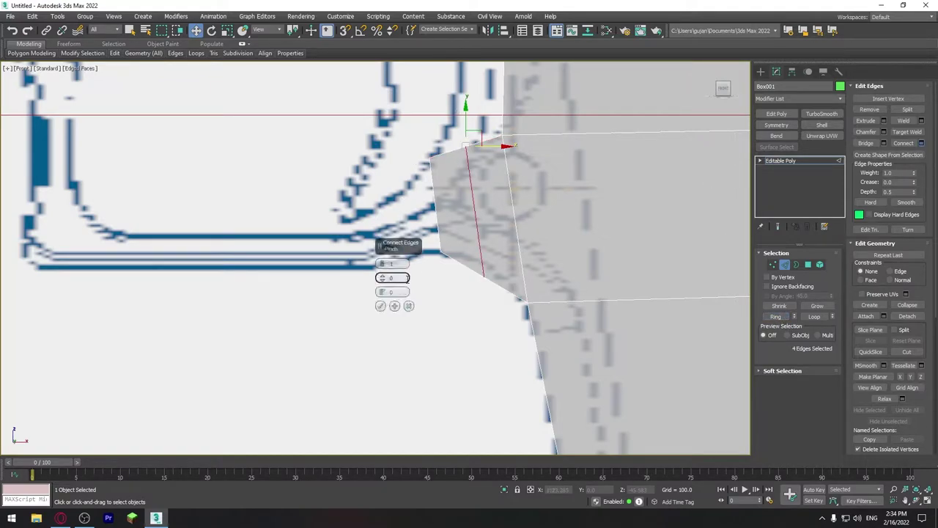
left_click(382, 305)
Move the new edge's upper and lower points onto the curved trigger-guard outline
left_click(773, 265)
left_click(484, 264)
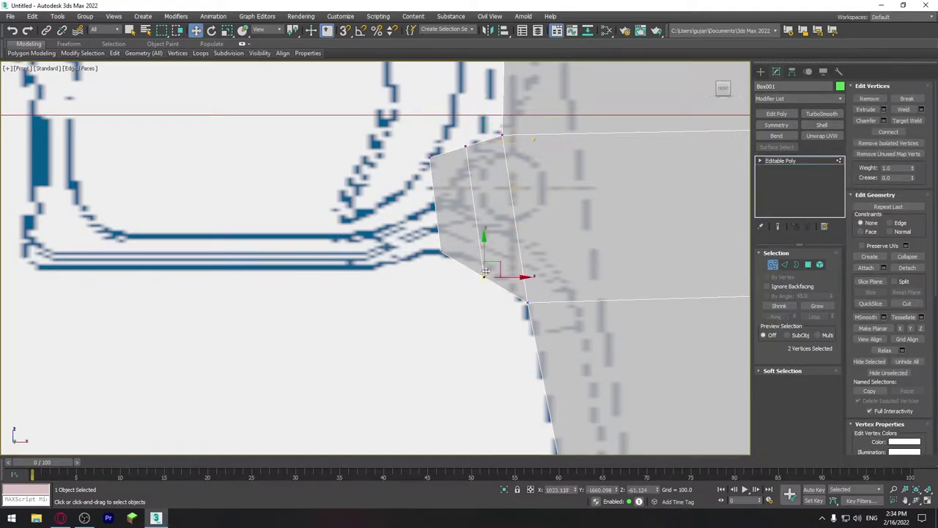
middle_click_drag(485, 225, 479, 266)
left_click(460, 186)
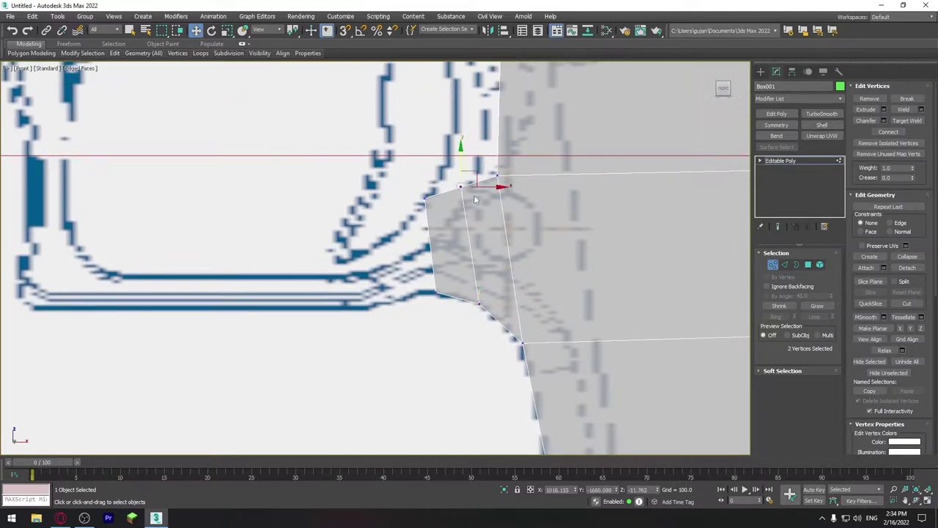
left_click_drag(460, 183, 460, 192)
left_click_drag(402, 184, 423, 211)
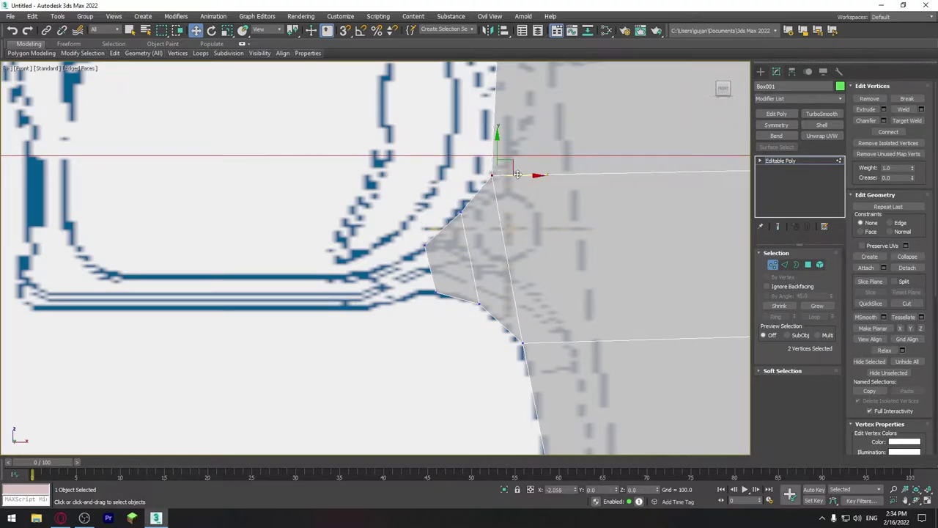
middle_click_drag(515, 174, 541, 111)
left_click_drag(450, 220, 476, 244)
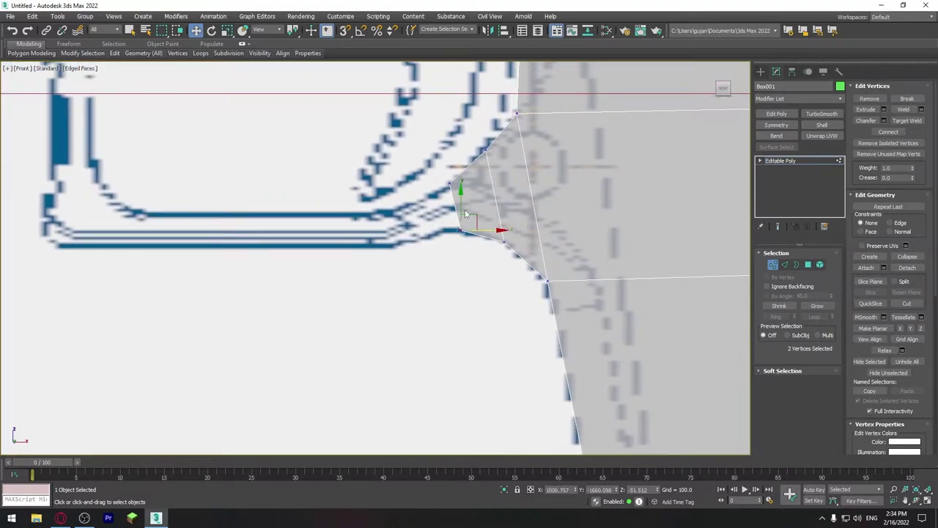
In Polygon mode, select the spur's small end face and orbit to view it from the side
left_click(808, 264, "ctrl")
left_click(625, 220)
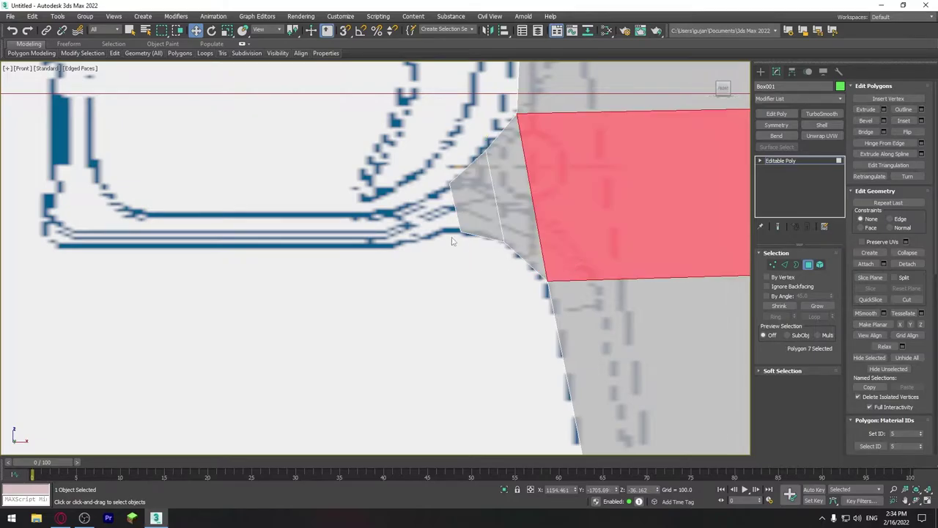
key("p")
middle_click_drag(480, 224, 545, 216, "alt")
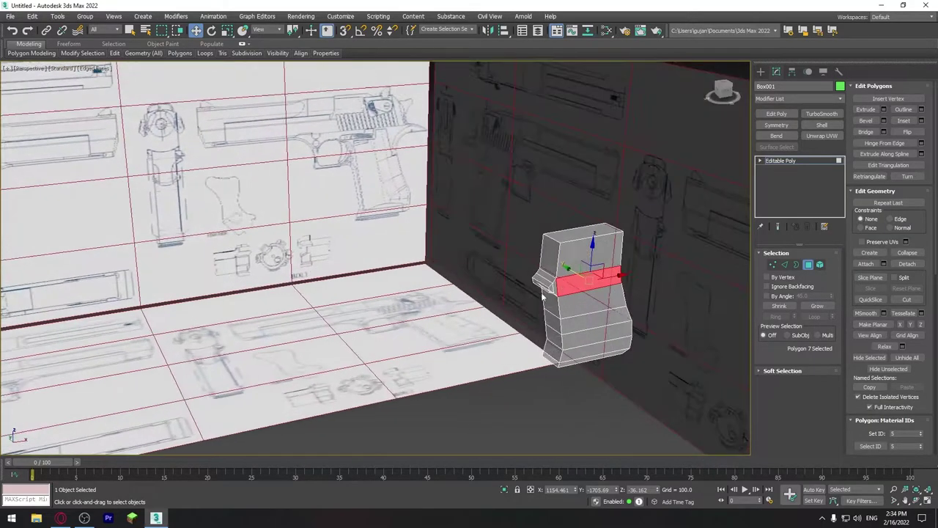
scroll(545, 216, "up", 5)
scroll(546, 216, "down", 5)
left_click(550, 182)
mouse_move(550, 182)
middle_mouse_down("alt")
mouse_move(629, 204)
mouse_move(561, 178)
middle_mouse_up("alt")
scroll(561, 178, "up", 3)
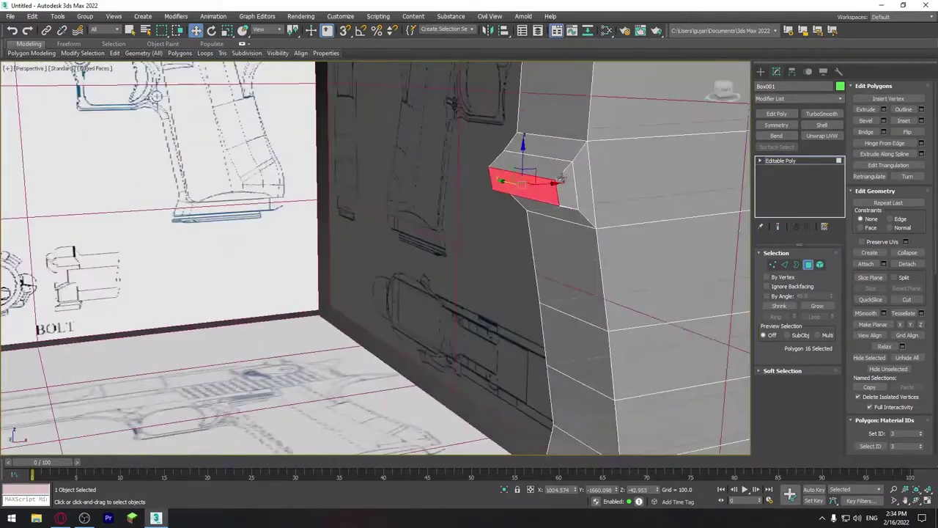
Grow the selection, shrink it back to end face polygon 16, and return to Front view
left_click(813, 310)
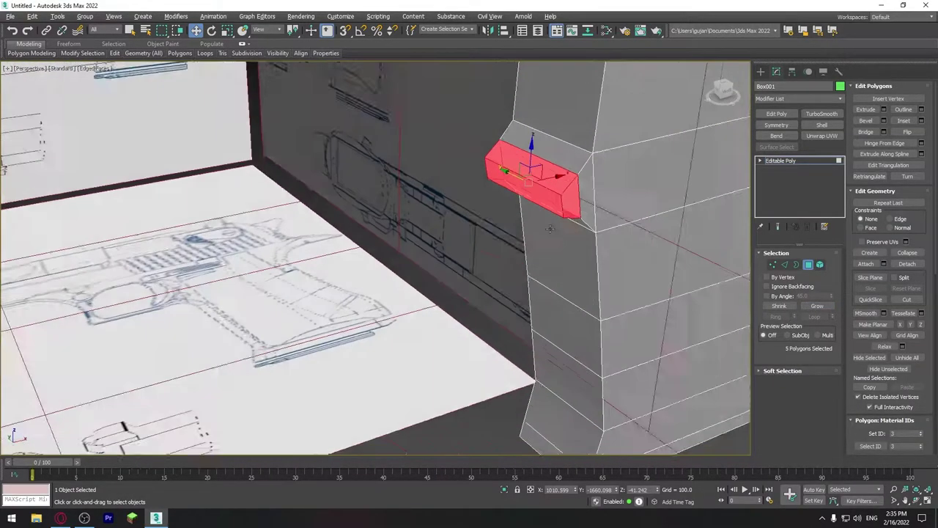
mouse_move(557, 220)
middle_mouse_down("alt")
mouse_move(552, 181)
mouse_move(597, 217)
middle_mouse_up("alt")
left_click(519, 186)
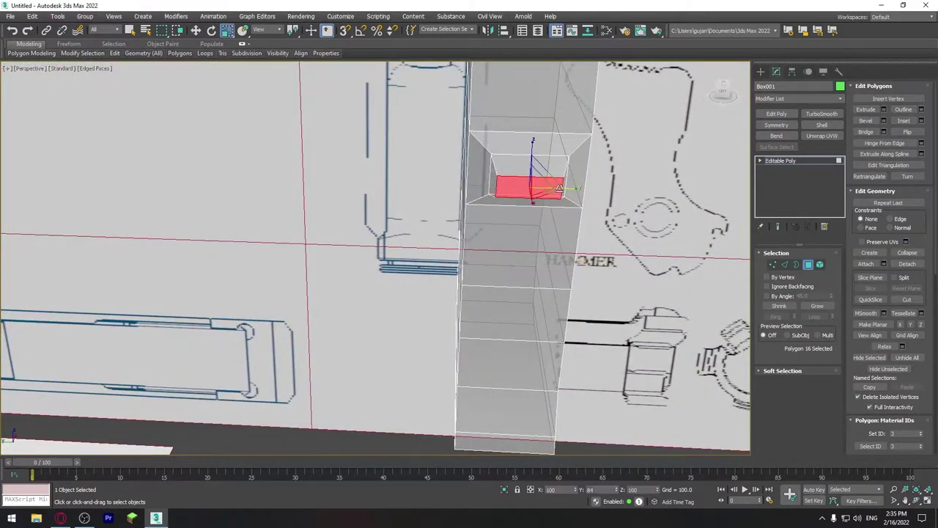
mouse_move(520, 192)
middle_mouse_down("alt")
mouse_move(513, 202)
mouse_move(584, 212)
mouse_move(520, 203)
mouse_move(551, 215)
middle_mouse_up("alt")
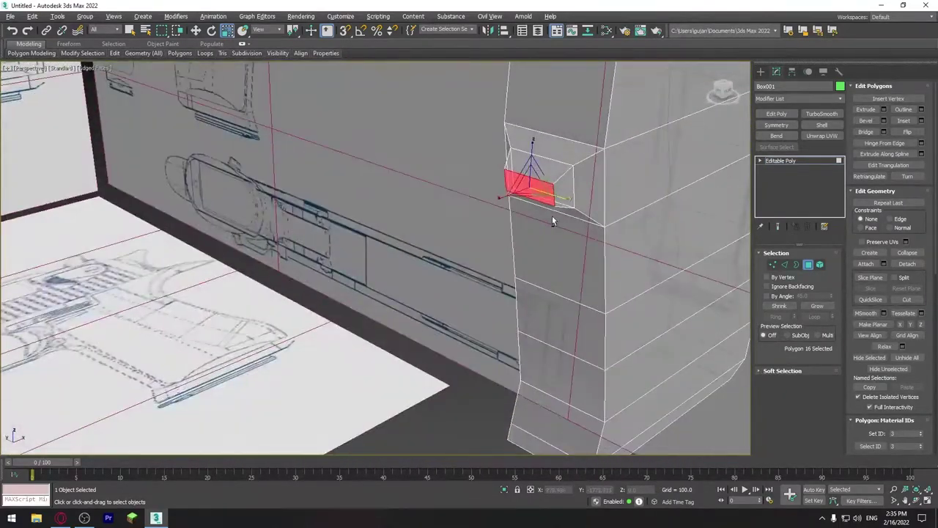
left_click(784, 264, "ctrl")
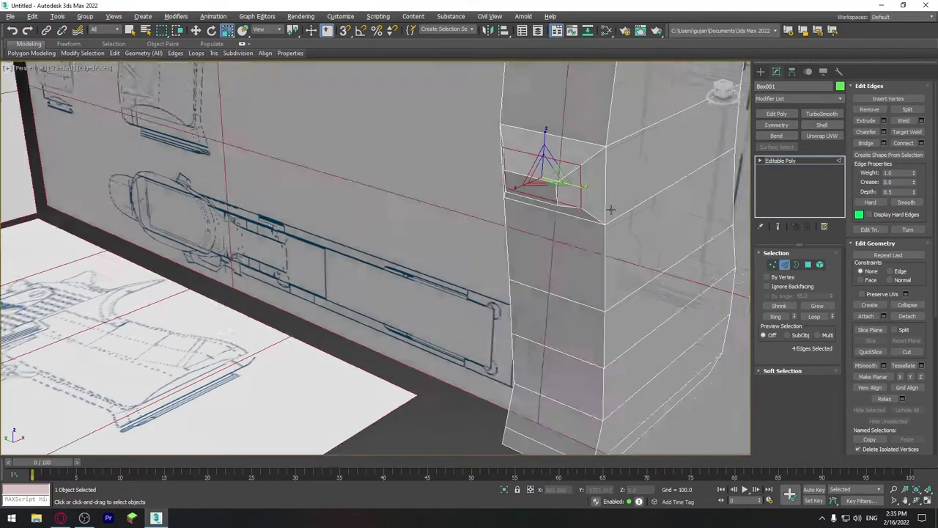
middle_click_drag(570, 186, 557, 222, "alt")
key("4")
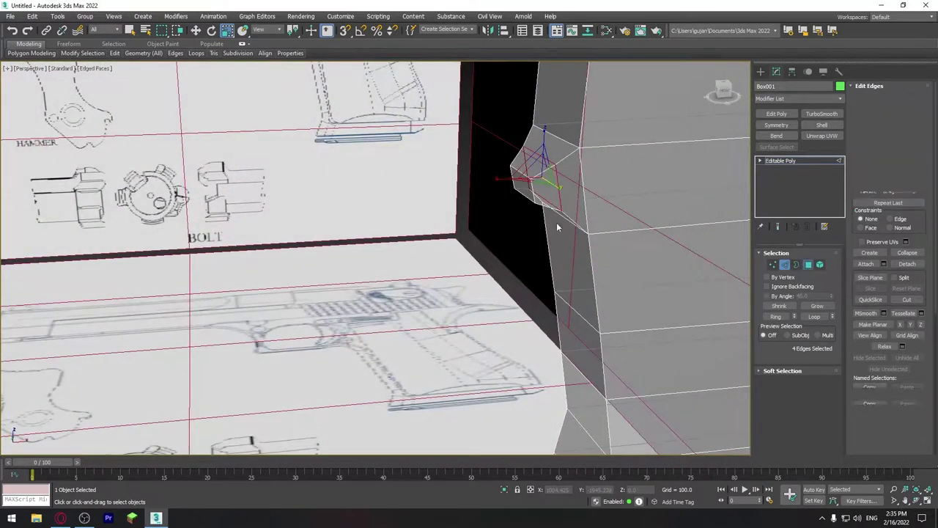
key("f")
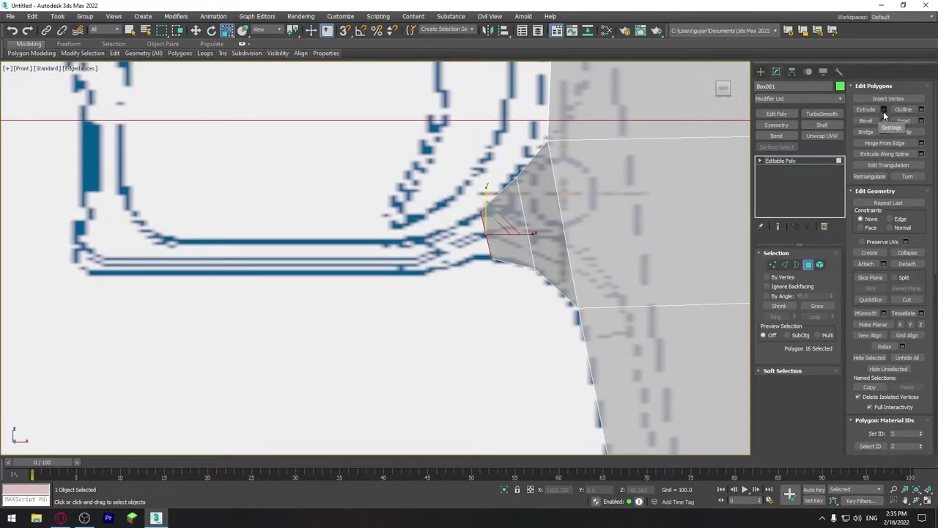
Extrude the spur's end face forward with the Extrude caddy
left_click(883, 111)
mouse_move(381, 277)
left_mouse_down()
mouse_move(389, 358)
mouse_move(393, 3)
left_mouse_up()
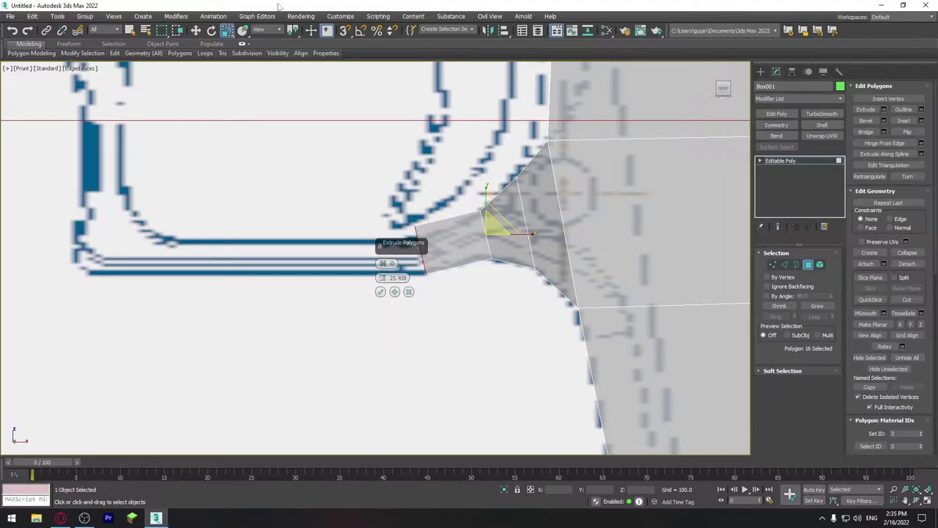
left_click(380, 291)
Move the extension's tip and middle vertices to match the blueprint outline
left_click(772, 265)
scroll(503, 247, "up", 2)
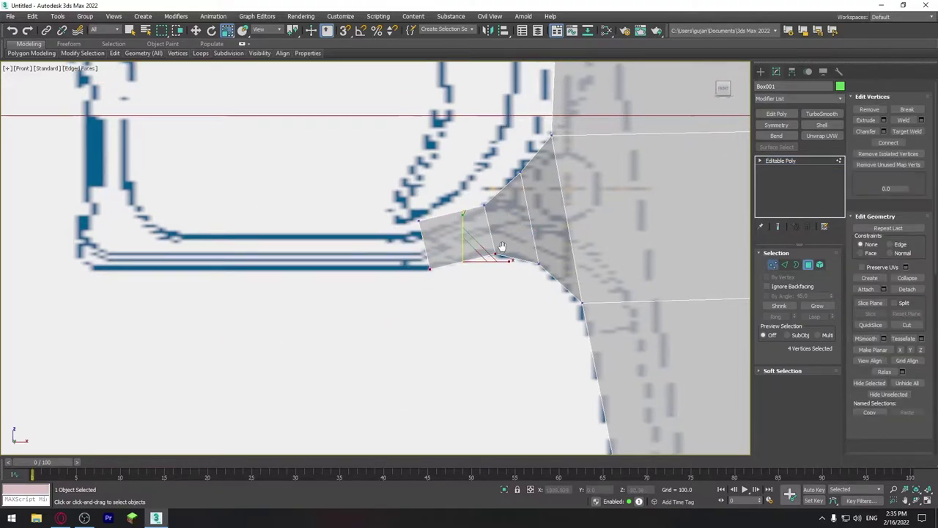
scroll(421, 220, "up", 2)
left_click_drag(434, 210, 423, 215)
key("w")
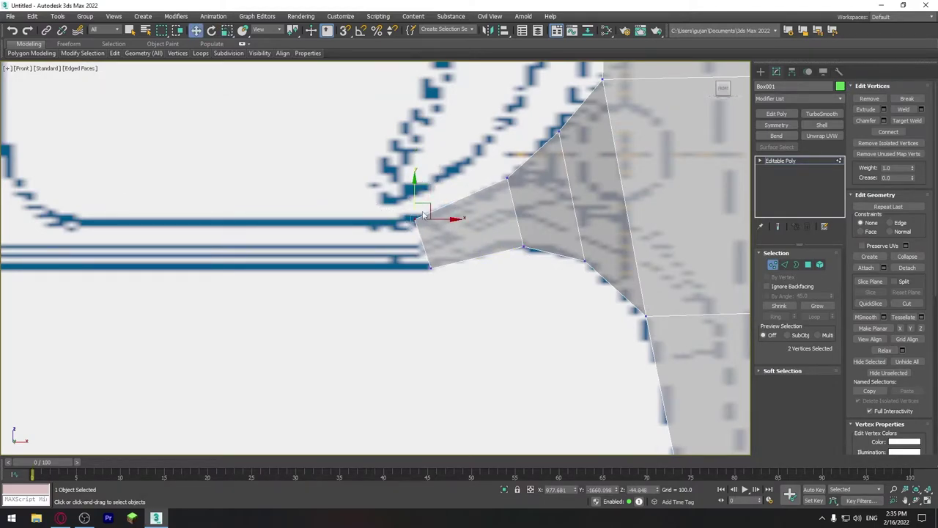
mouse_move(445, 279)
left_mouse_down()
mouse_move(445, 257)
mouse_move(428, 266)
left_mouse_up()
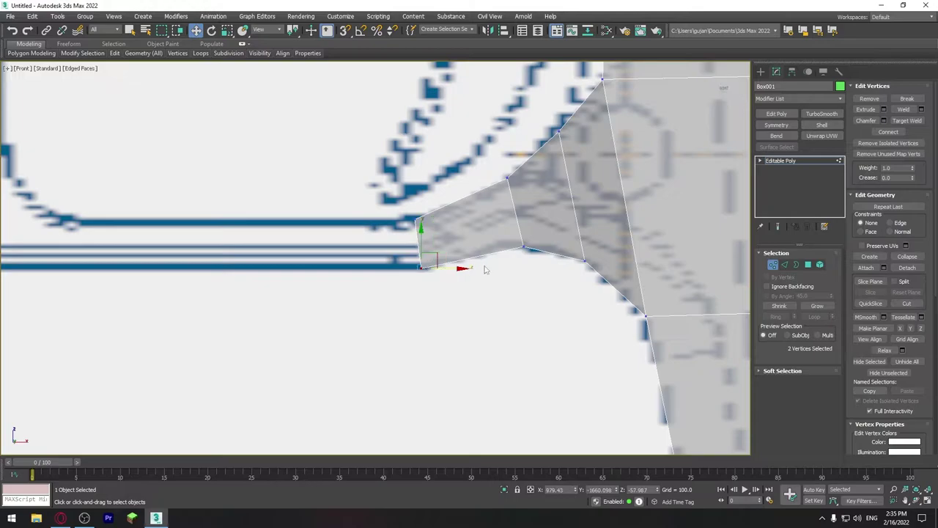
left_click(521, 246)
left_click_drag(529, 243, 519, 243)
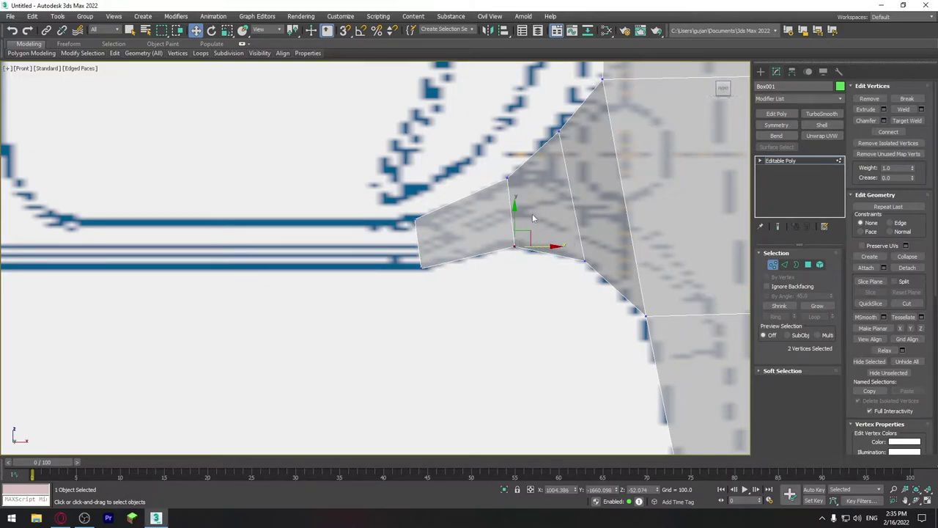
left_click_drag(497, 153, 519, 191)
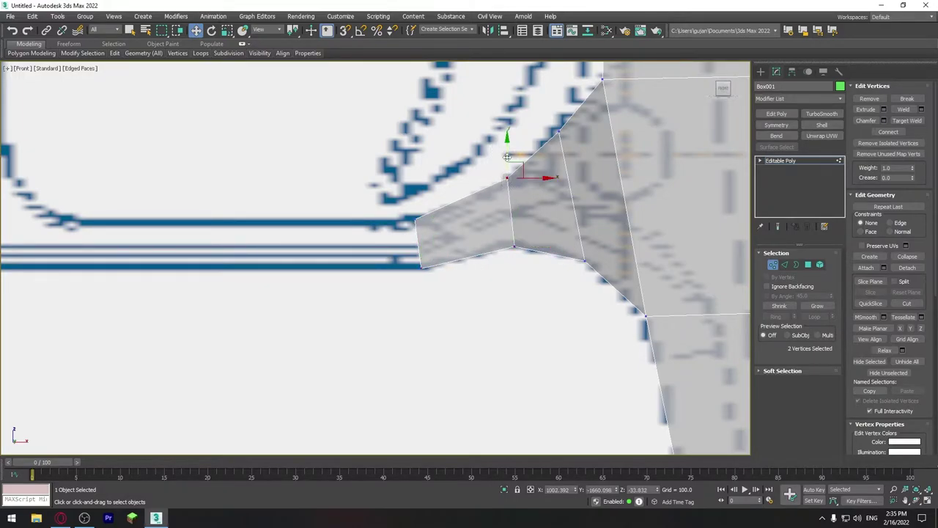
left_click_drag(506, 157, 506, 161)
Extrude the rail's front end face leftward and level it with the blueprint
middle_click_drag(459, 244, 553, 210)
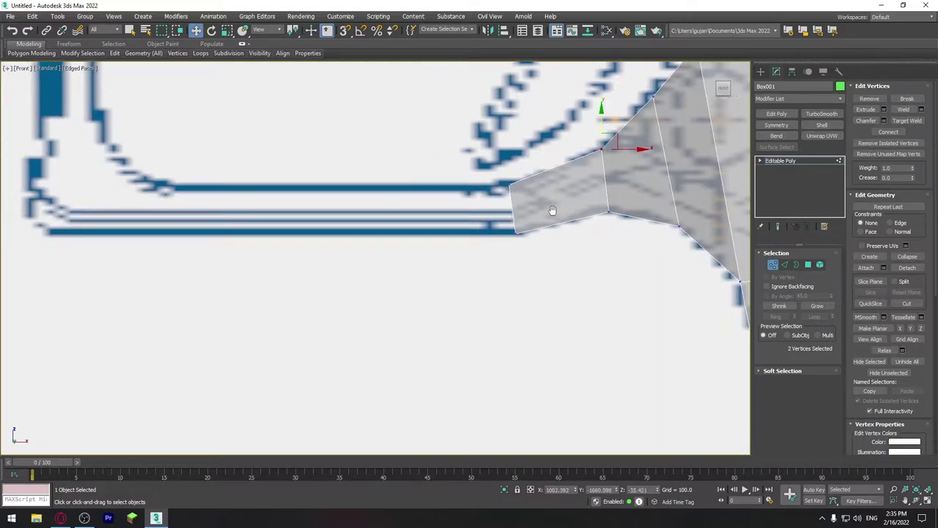
left_click(808, 264)
left_click(513, 209)
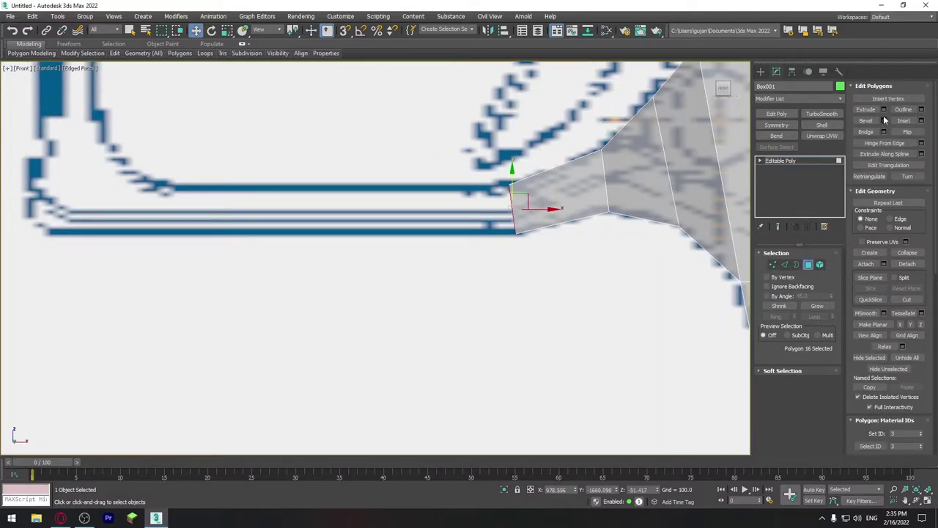
left_click(883, 109)
middle_click_drag(511, 209, 584, 223)
key("Return")
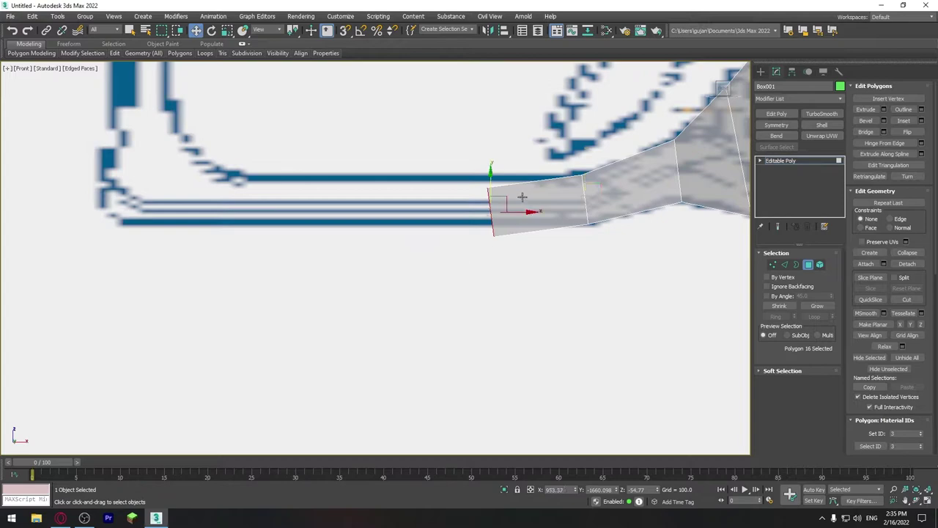
left_click_drag(491, 187, 490, 174)
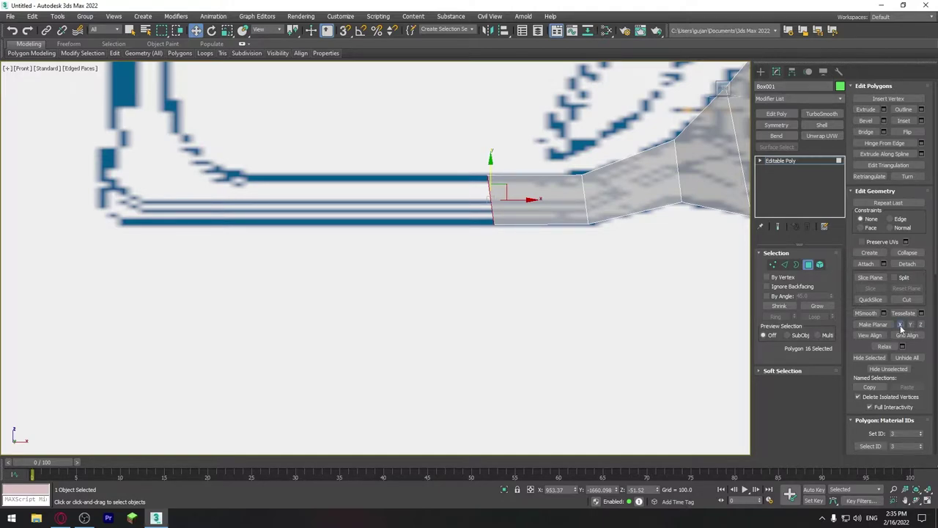
middle_click_drag(531, 172, 484, 273)
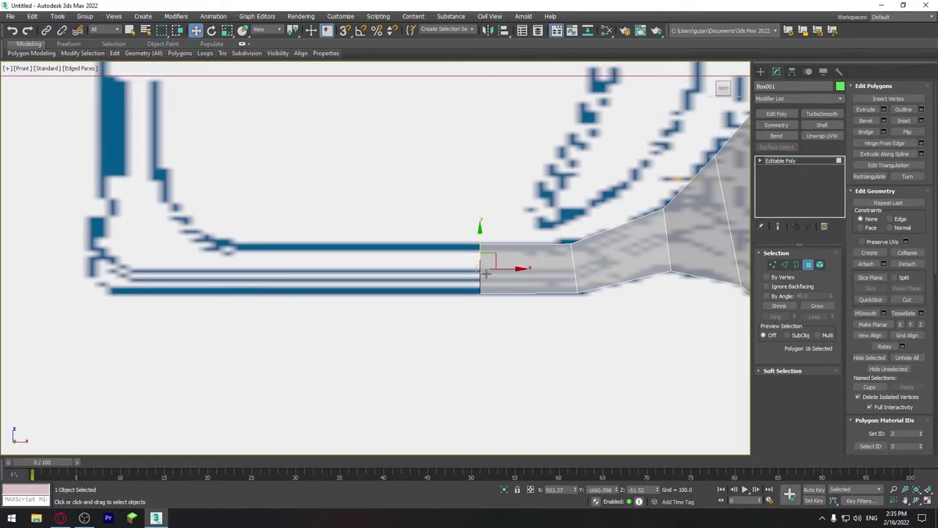
left_click_drag(496, 274, 505, 268)
Add two more extrusions of about 64.5 and 12.9 units toward the grip
left_click(883, 110)
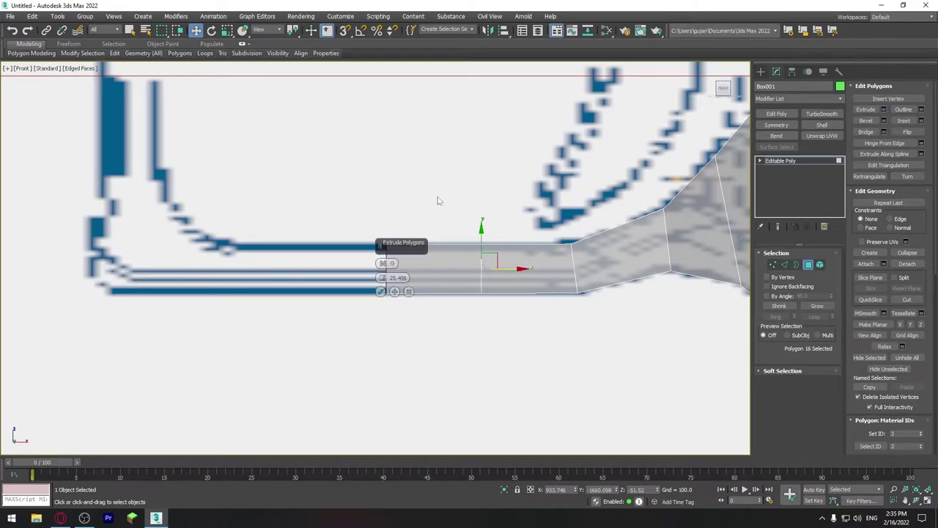
left_click_drag(393, 272, 401, 186)
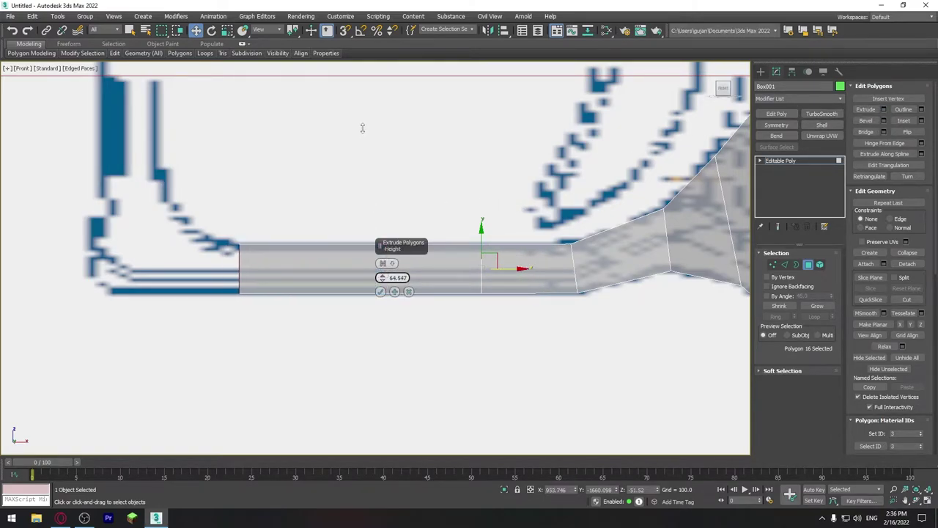
left_click(379, 291)
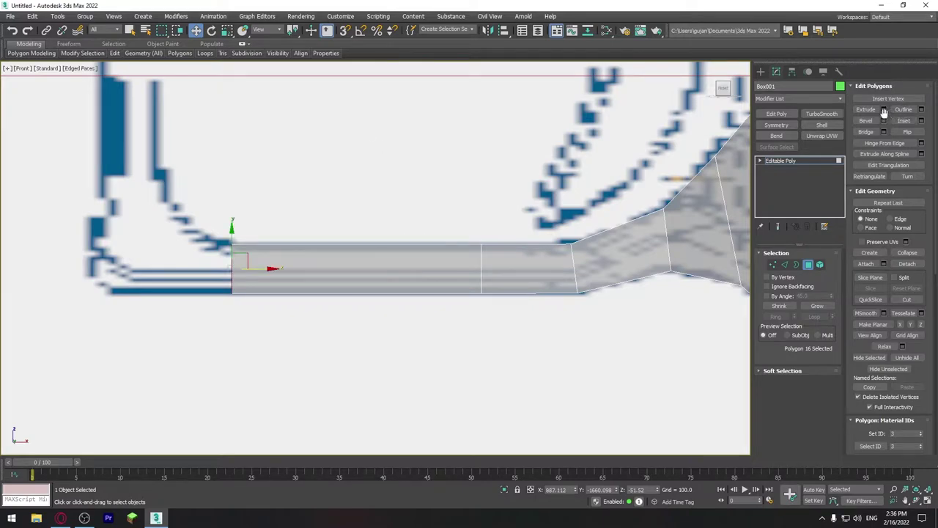
left_click(883, 109)
left_click_drag(387, 289, 388, 224)
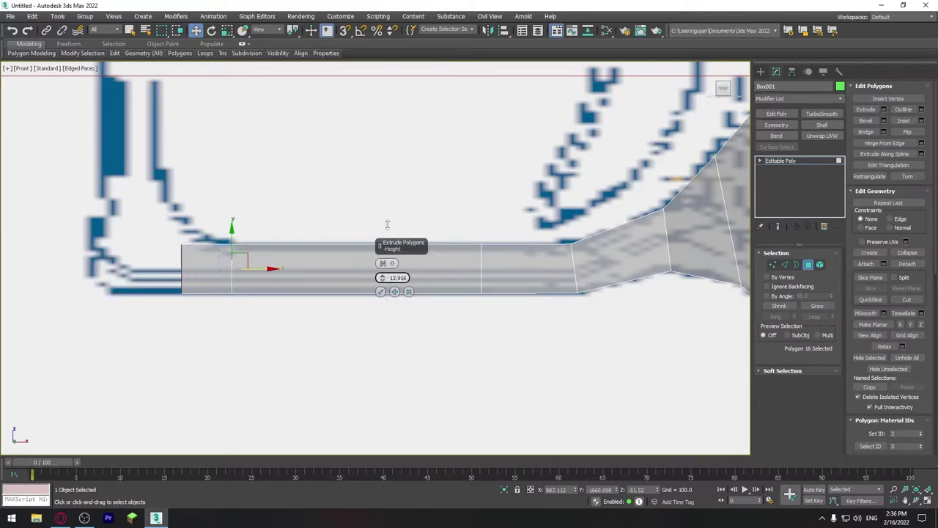
left_click(380, 291)
middle_click_drag(381, 291, 459, 272)
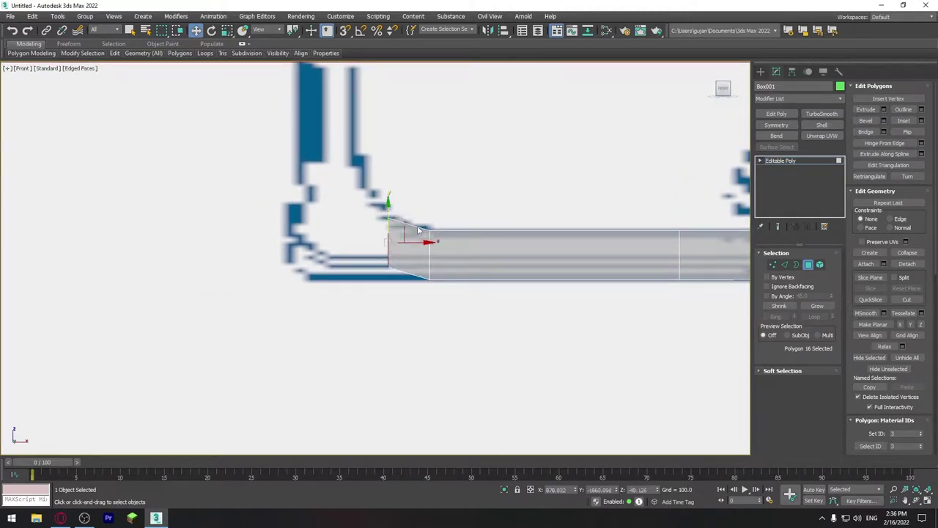
Tilt the rail's end face upward and slide it left along the rail
key("e")
left_click_drag(416, 223, 420, 234)
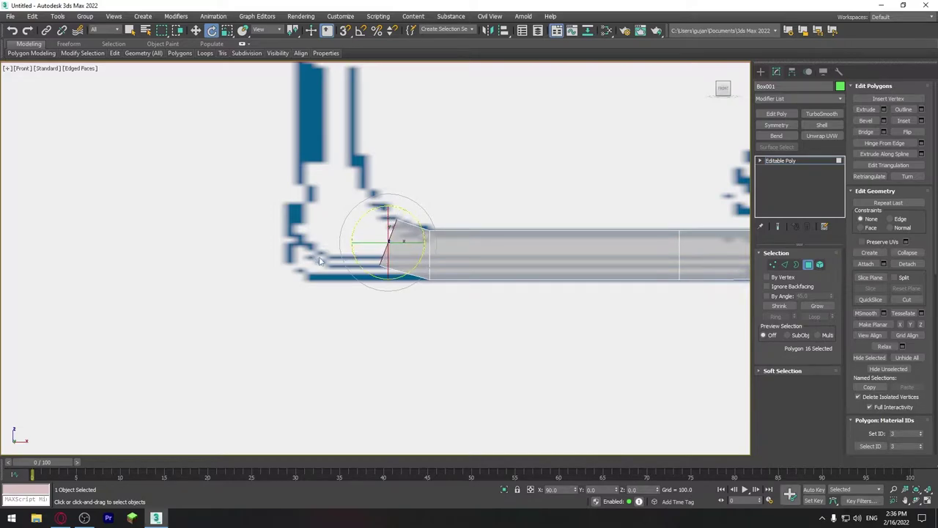
middle_click_drag(435, 260, 469, 262)
key("w")
left_click(443, 243)
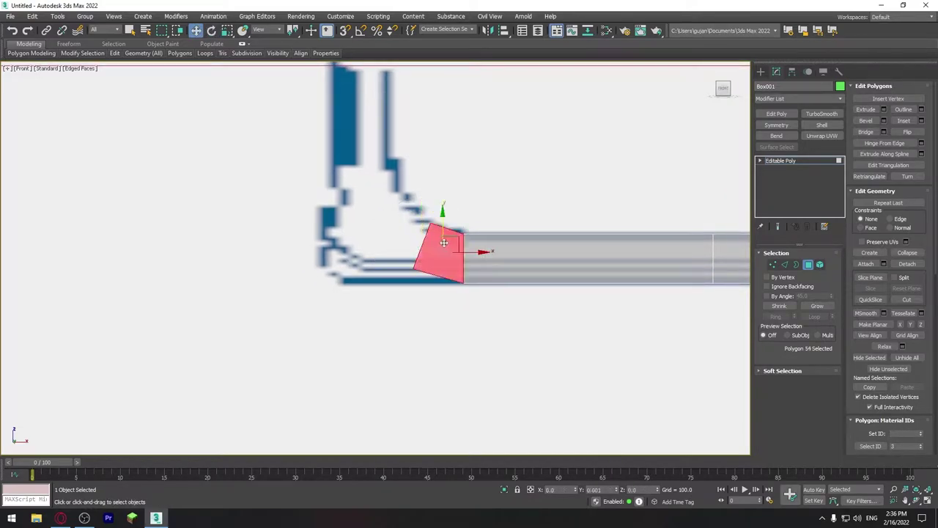
left_click_drag(490, 242, 468, 251)
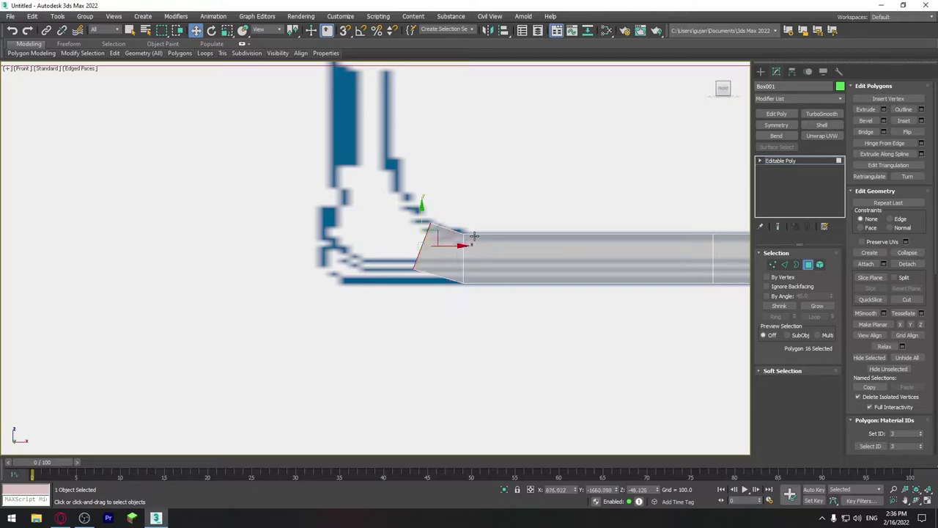
middle_click_drag(468, 253, 470, 264)
Extrude twice more, rotating each new end face to continue the upward curve
left_click(883, 109)
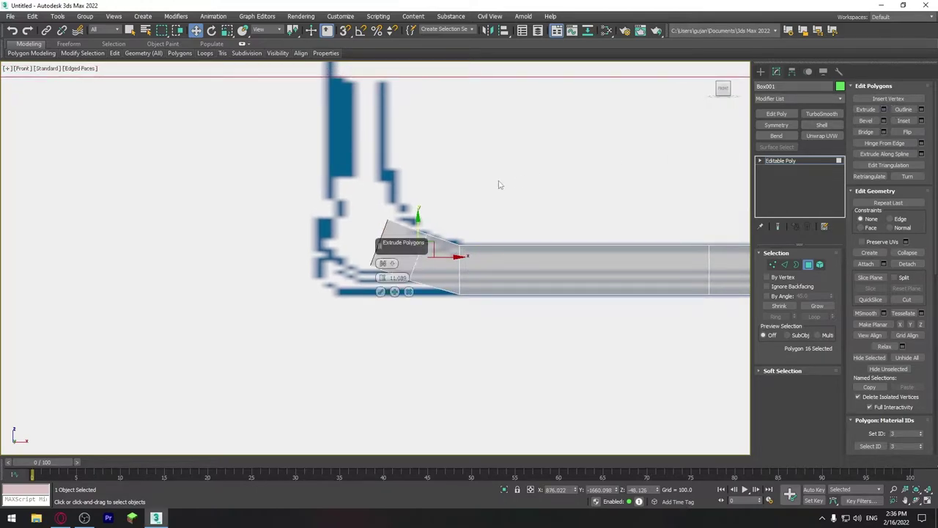
left_click(380, 291)
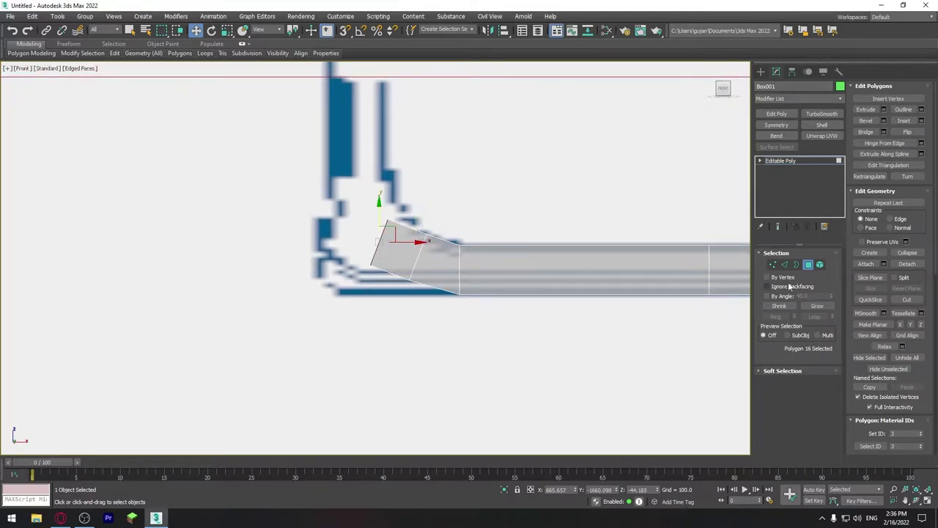
key("e")
mouse_move(412, 228)
left_mouse_down()
mouse_move(388, 229)
mouse_move(379, 193)
left_mouse_up()
key("w")
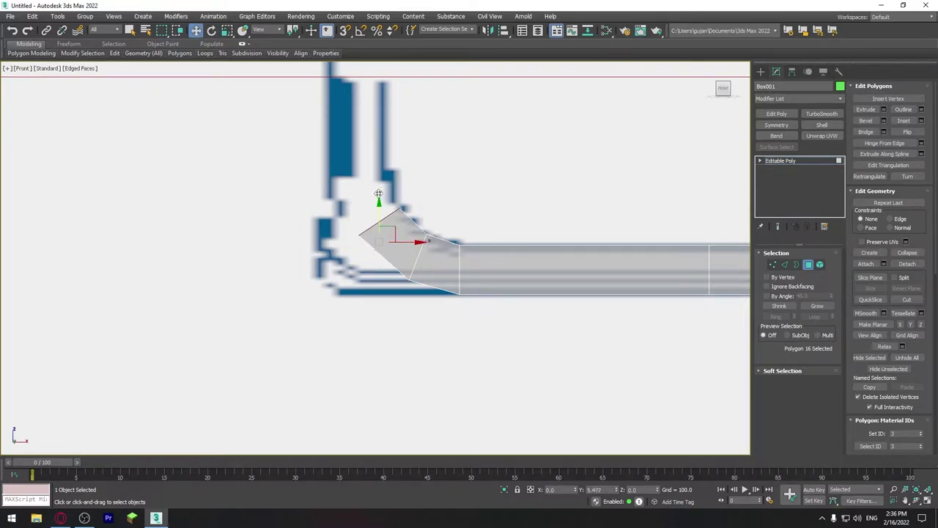
left_click(883, 109)
left_click(380, 291)
key("e")
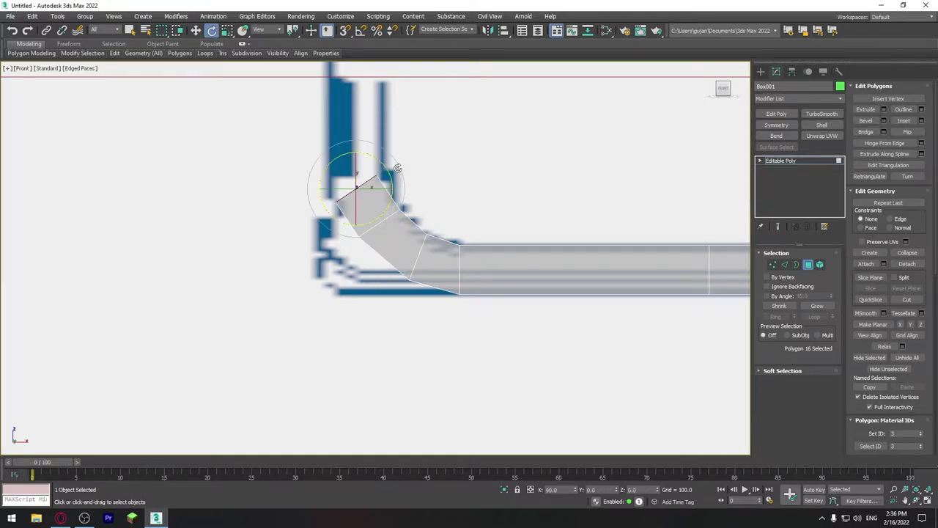
left_click_drag(396, 186, 388, 194)
key("w")
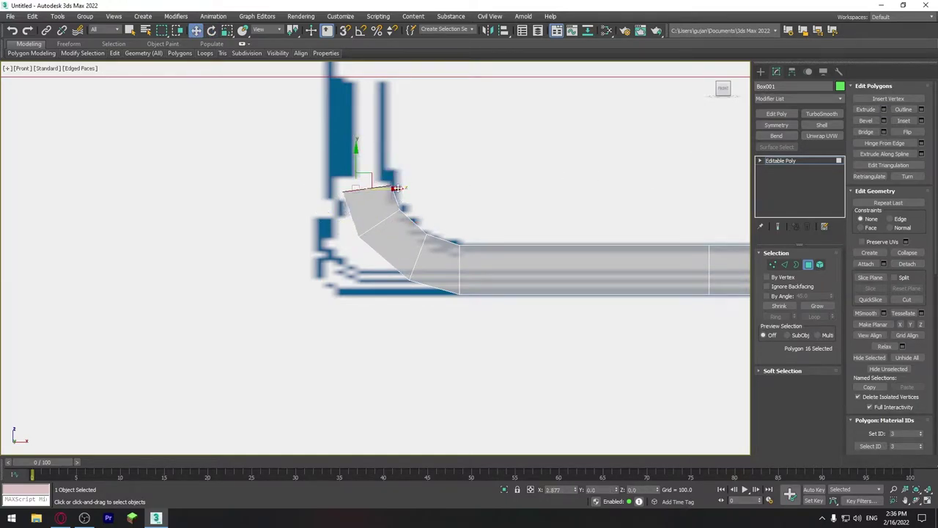
middle_click_drag(365, 167, 384, 210)
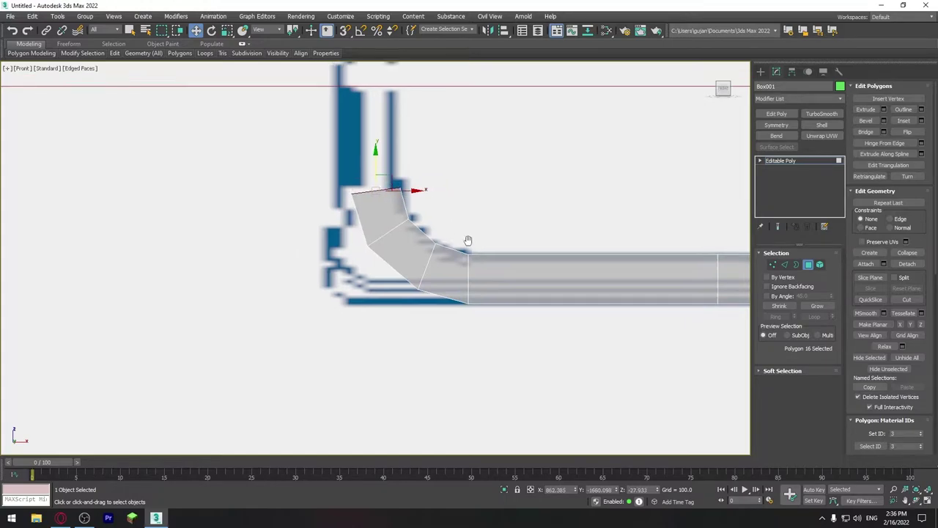
Extrude an 11.089-unit segment upward into the grip and rotate its top face level
left_click(884, 109)
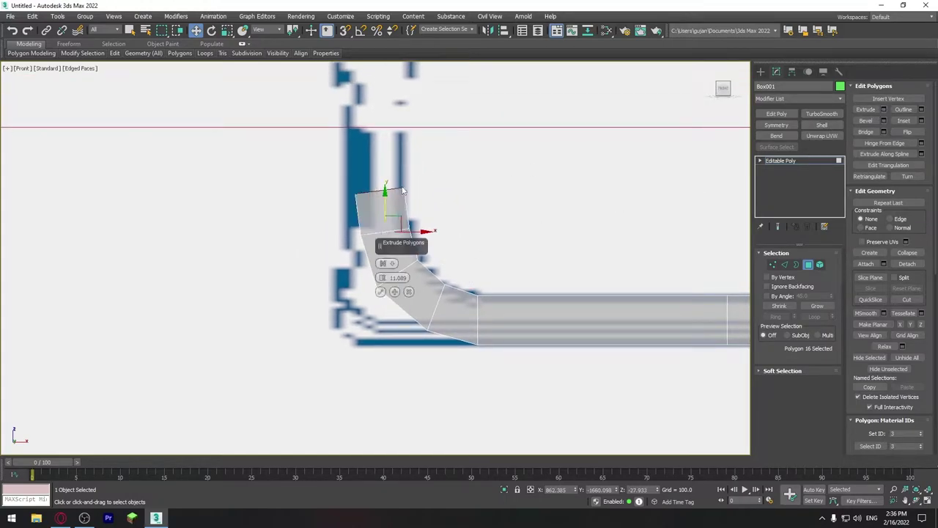
left_click(389, 285)
key("e")
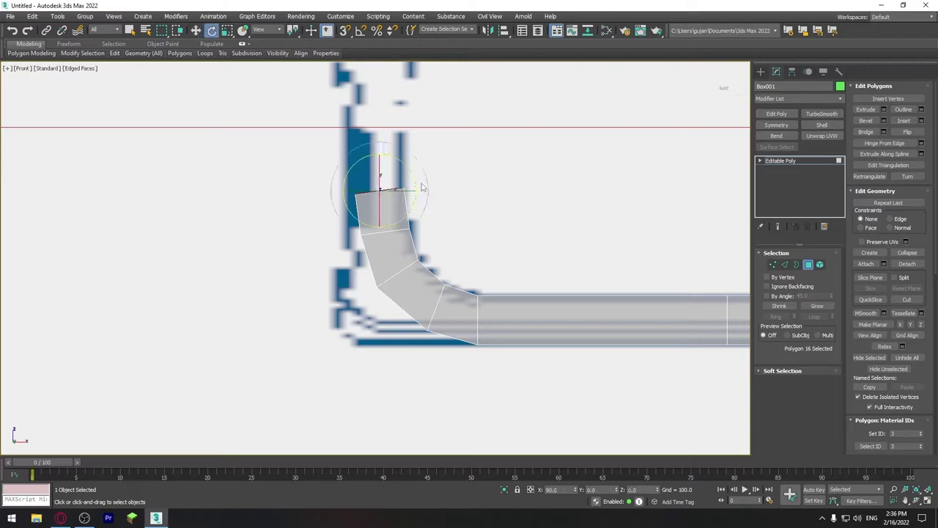
left_click_drag(421, 183, 410, 178)
key("w")
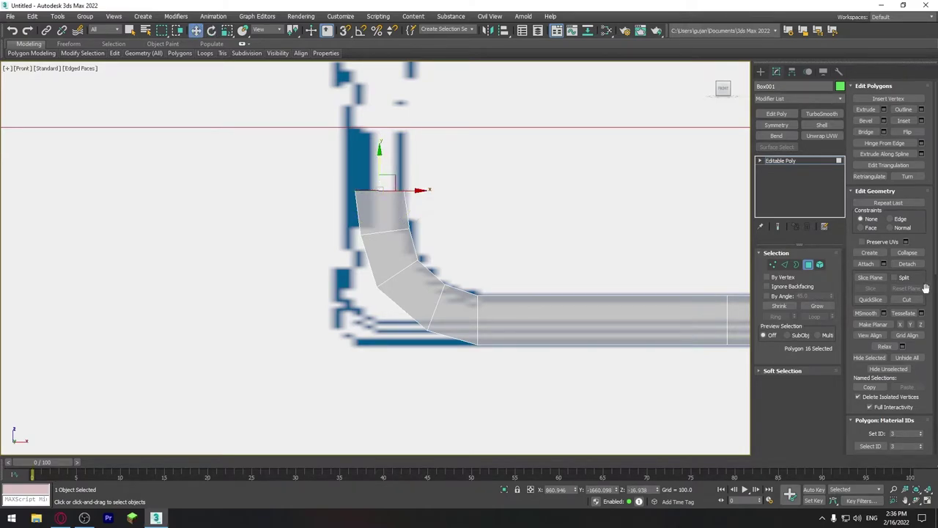
left_click(911, 325)
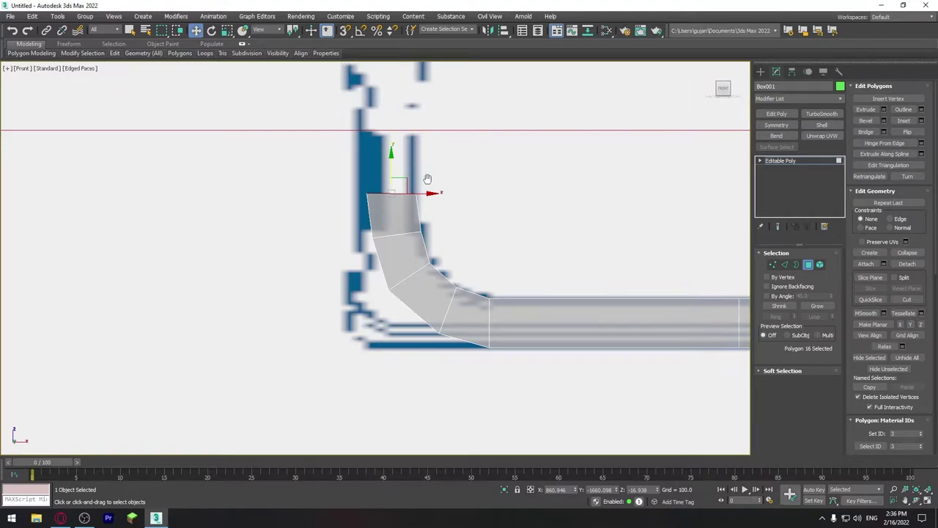
Undo the two stray extrusions and flatten the bend's top face with Make Planar Z
key("p")
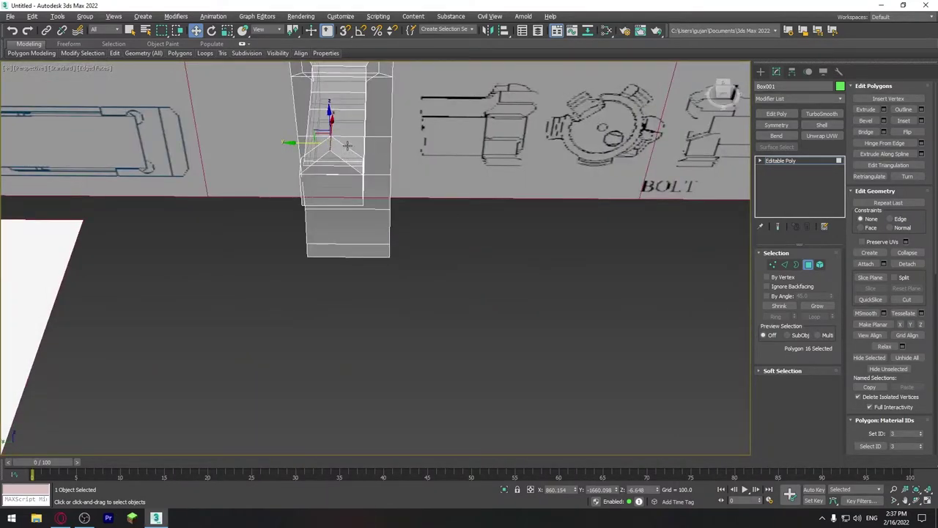
scroll(347, 144, "up", 3)
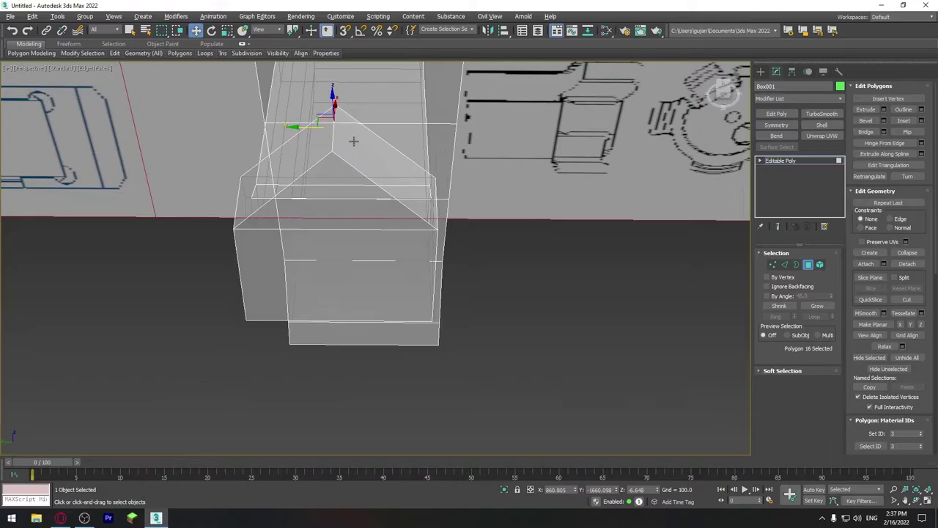
key("ctrl+z")
key("ctrl+z")
key("ctrl+z")
key("ctrl+z")
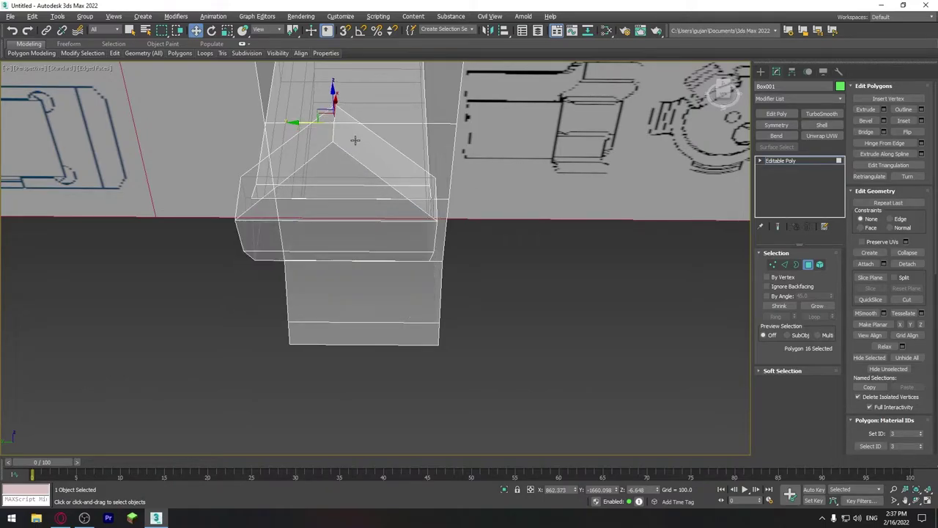
key("ctrl+z")
key("ctrl+z")
mouse_move(360, 136)
middle_mouse_down("alt")
mouse_move(330, 158)
mouse_move(362, 168)
mouse_move(329, 126)
middle_mouse_up("alt")
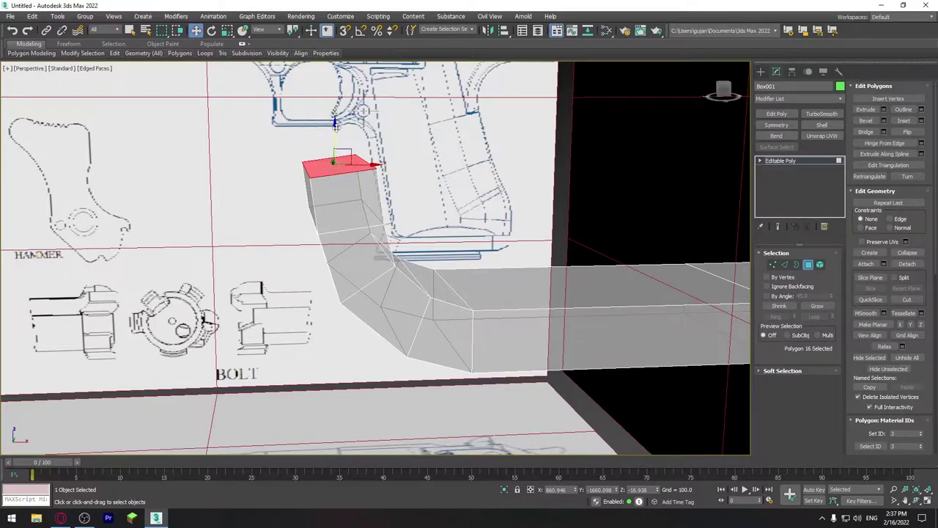
left_click(920, 326)
middle_click_drag(387, 154, 392, 218, "alt")
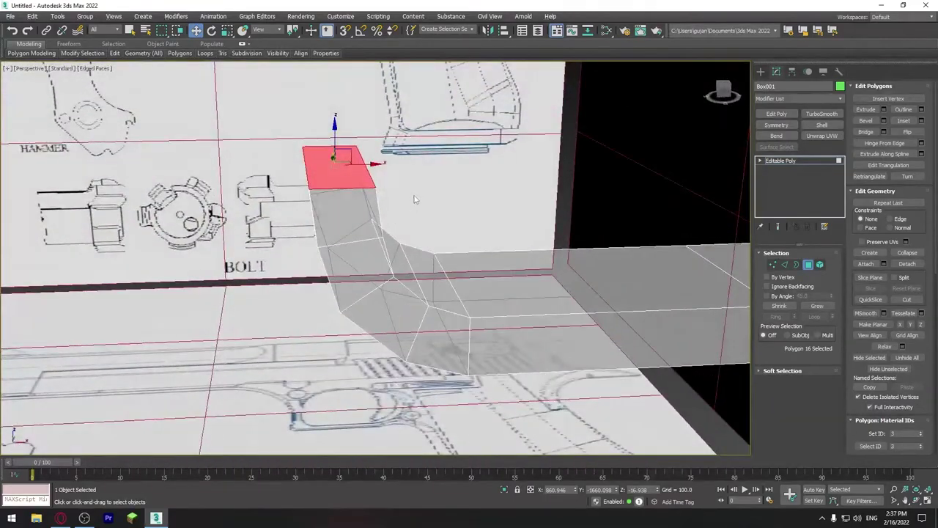
Move the bend's inner-corner vertices down to the rail bottom and left under the grip
key("f")
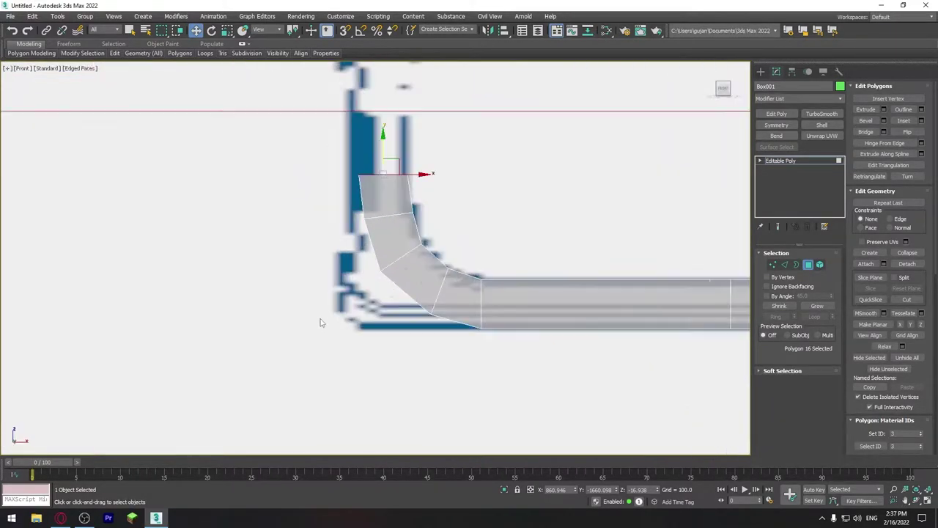
left_click(773, 265)
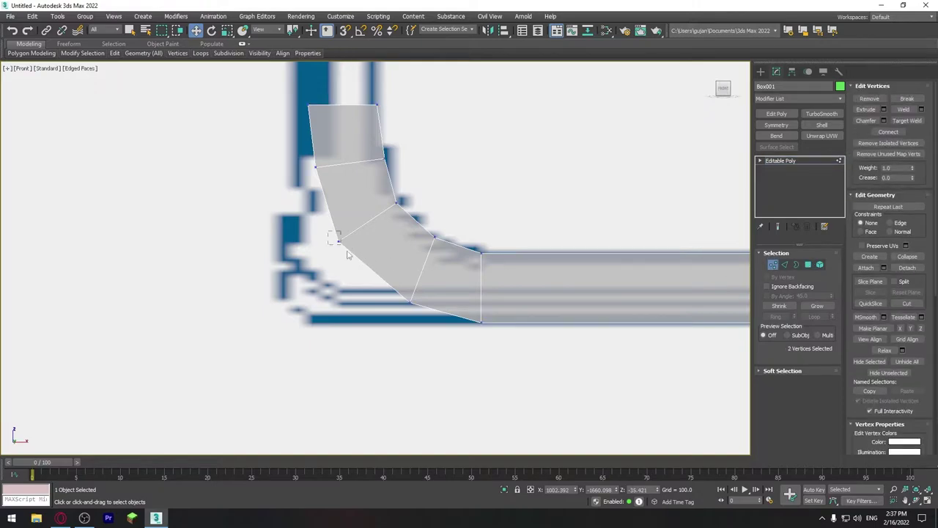
left_click_drag(355, 225, 309, 299)
left_click_drag(410, 300, 411, 321)
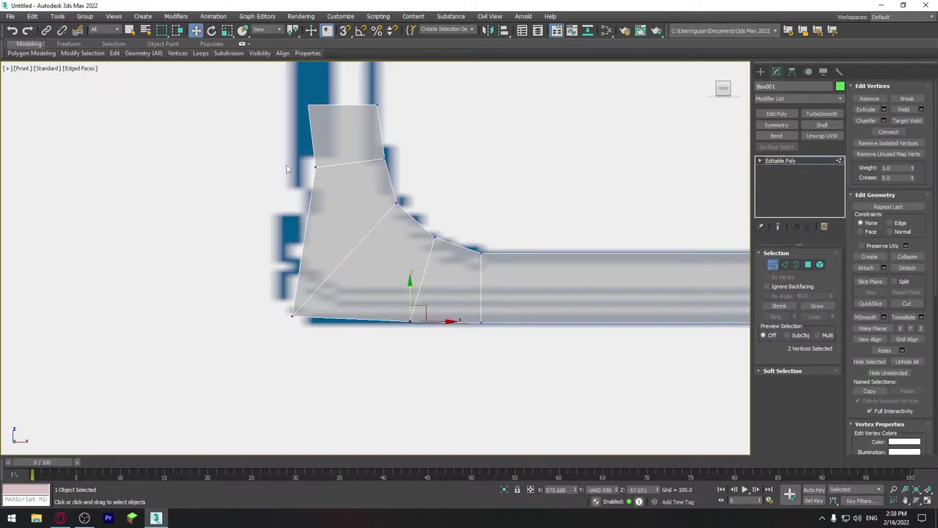
left_click_drag(315, 167, 293, 167)
Select the top vertices of the upright post and check the selection in Perspective
left_click(321, 101)
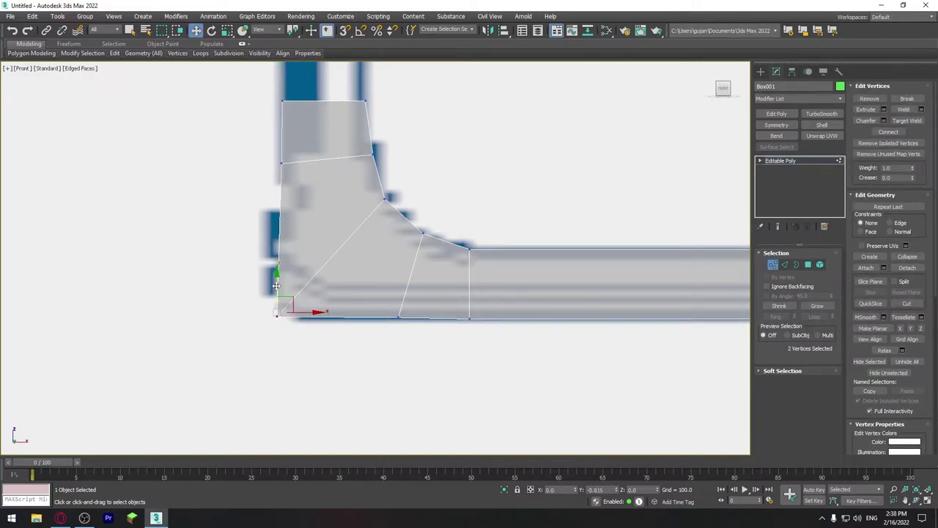
middle_click_drag(320, 101, 332, 176)
left_click_drag(248, 155, 423, 199)
key("p")
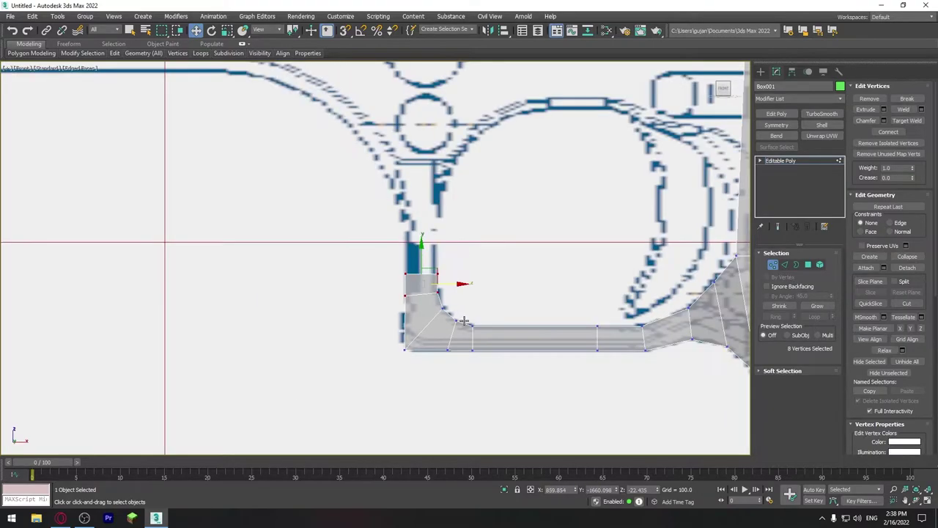
key("z")
mouse_move(462, 324)
middle_mouse_down("alt")
mouse_move(506, 330)
mouse_move(544, 305)
mouse_move(524, 261)
middle_mouse_up("alt")
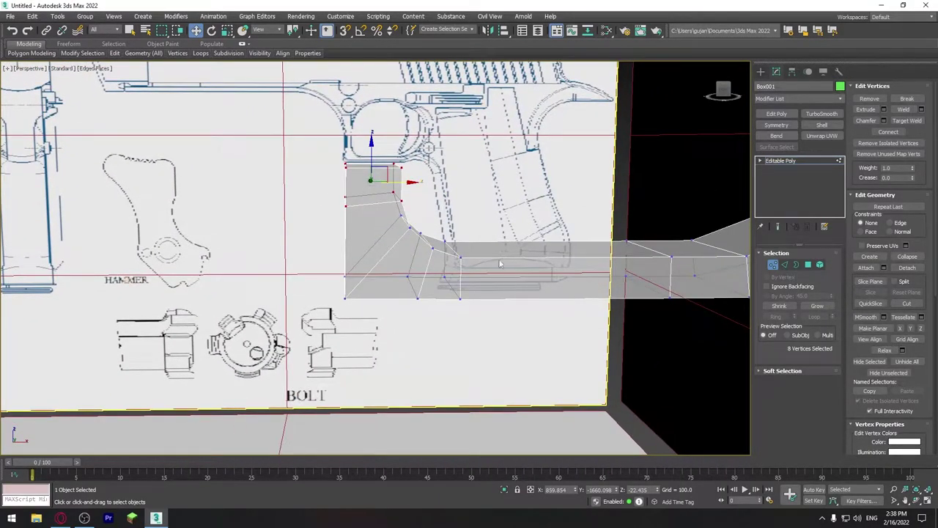
key("f")
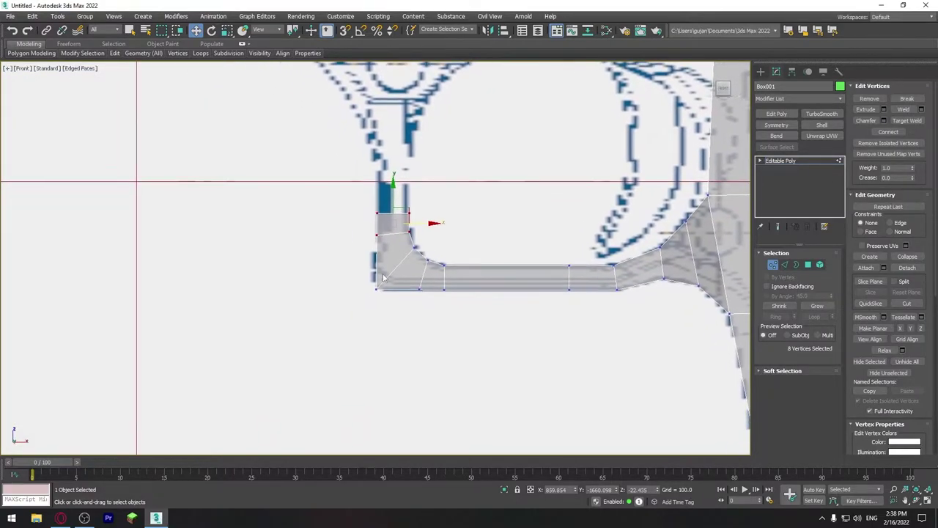
Extrude the post's top face upward by 23.82 units
left_click_drag(362, 285, 396, 175)
middle_click_drag(401, 204, 403, 282)
key("4")
key("shift+e")
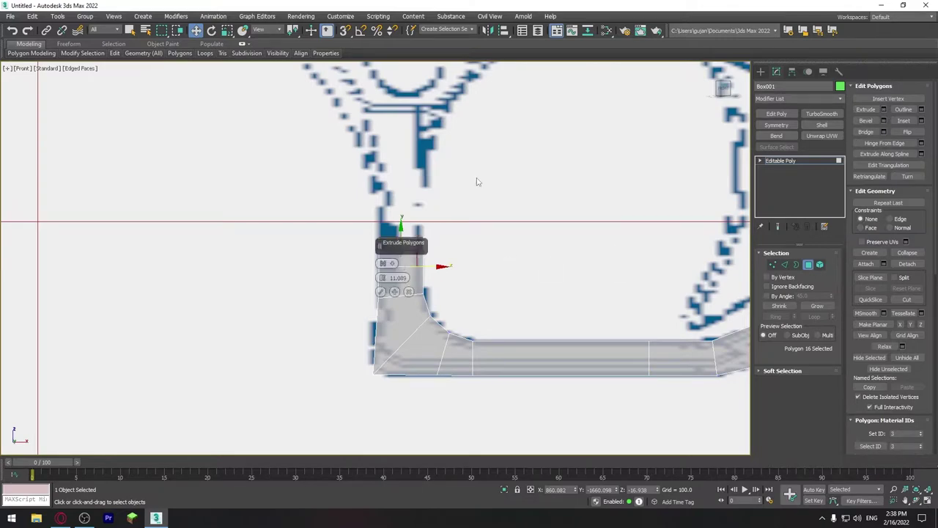
left_click_drag(381, 277, 382, 220)
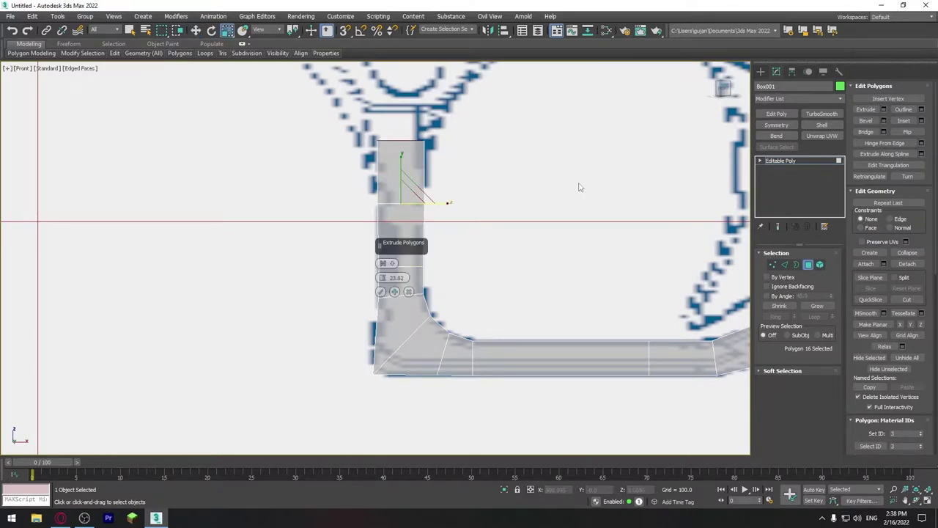
middle_click_drag(375, 227, 380, 291)
Scale the new top face wider into a flared cap and check it in Perspective
key("w")
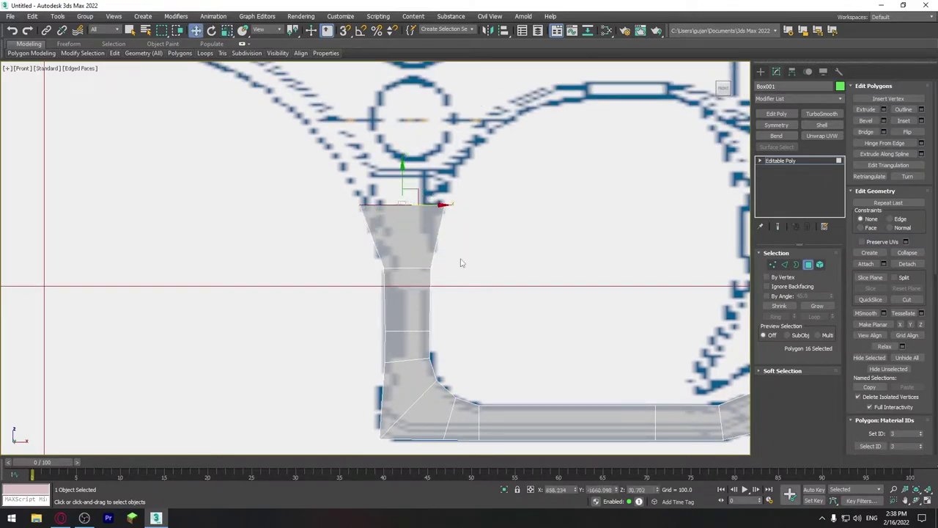
key("r")
left_click_drag(443, 204, 498, 204)
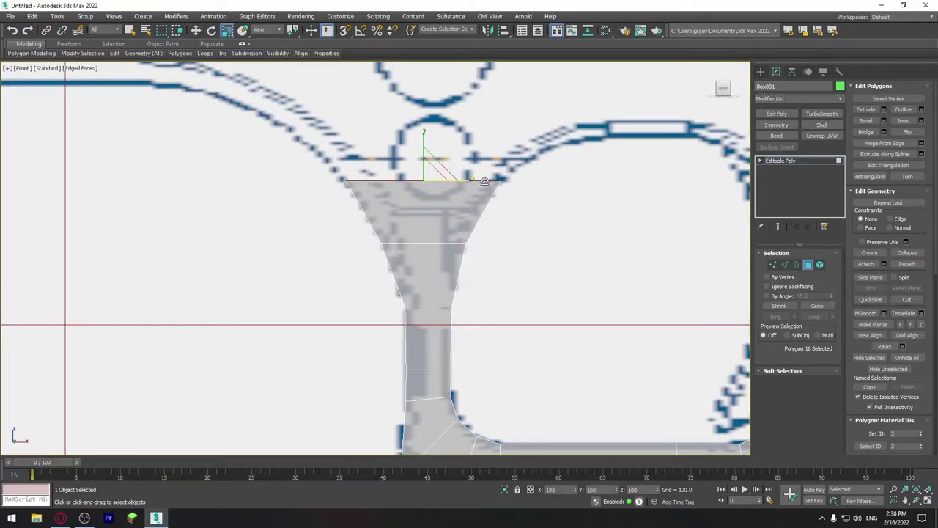
mouse_move(704, 190)
middle_mouse_down()
mouse_move(397, 198)
mouse_move(258, 238)
middle_mouse_up()
scroll(483, 297, "down", 5)
key("p")
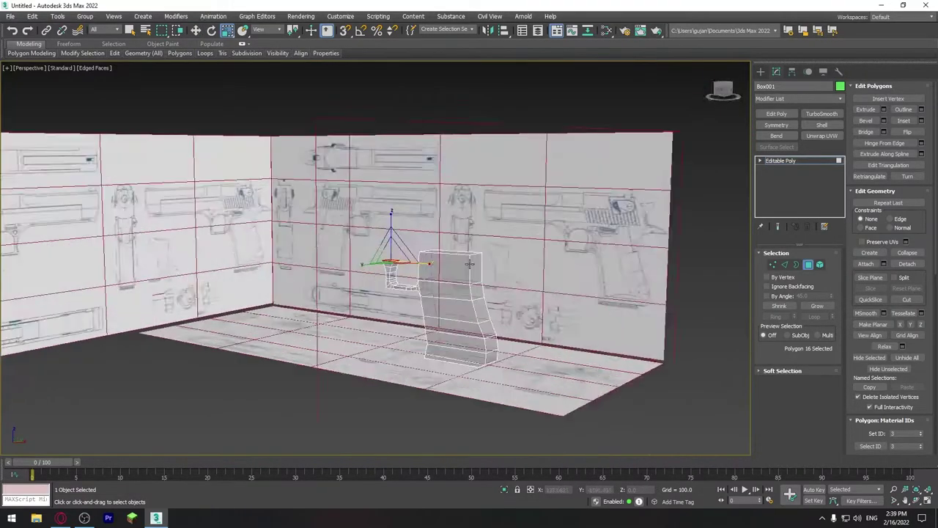
mouse_move(473, 282)
middle_mouse_down("alt")
mouse_move(517, 268)
mouse_move(535, 274)
middle_mouse_up("alt")
Add a horizontal edge loop across the grip using Ring and Connect
left_click(784, 264)
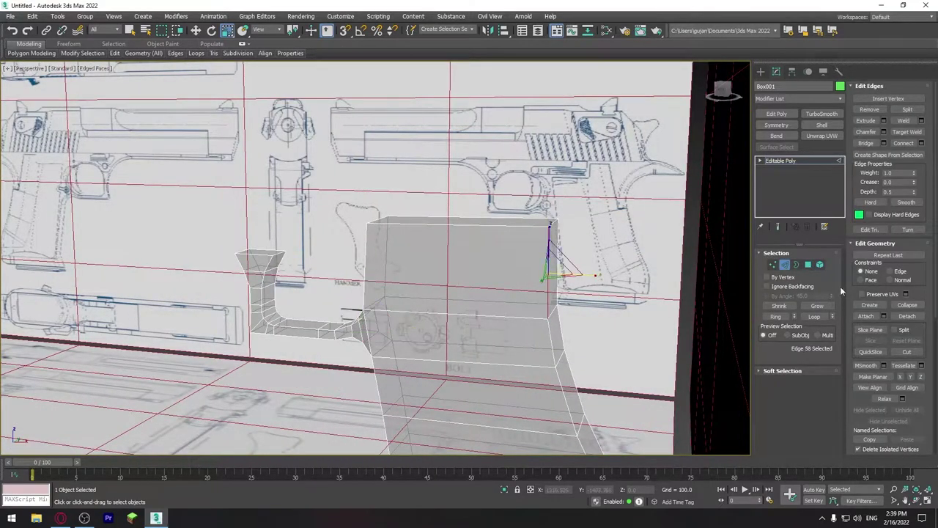
left_click(795, 318)
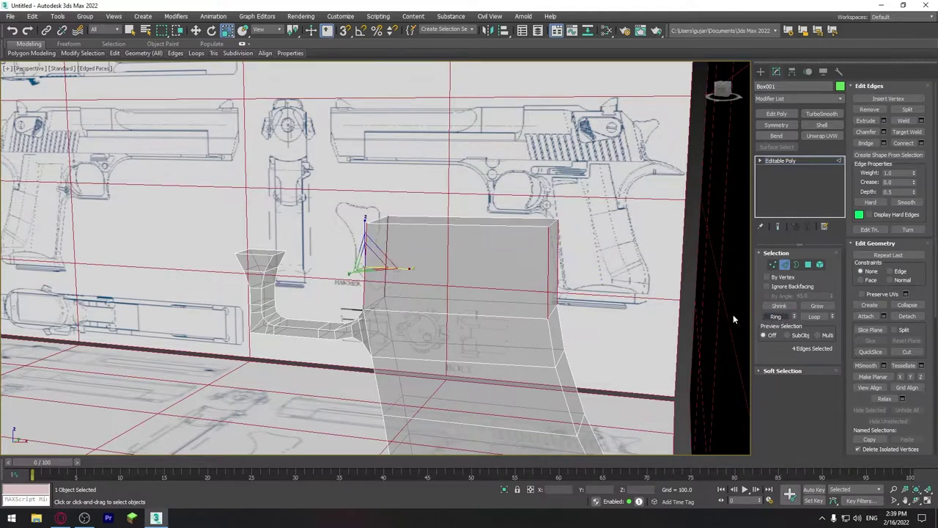
left_click(922, 143)
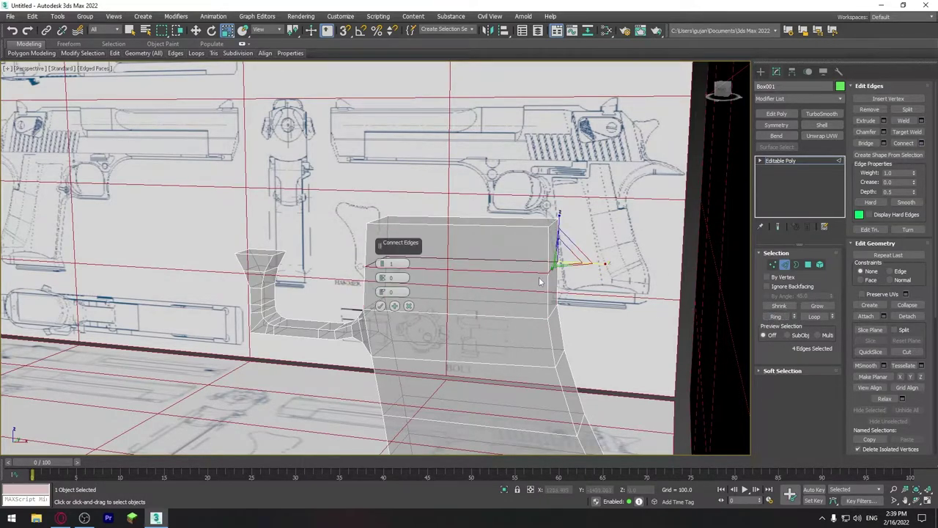
key("f")
scroll(507, 228, "down", 3)
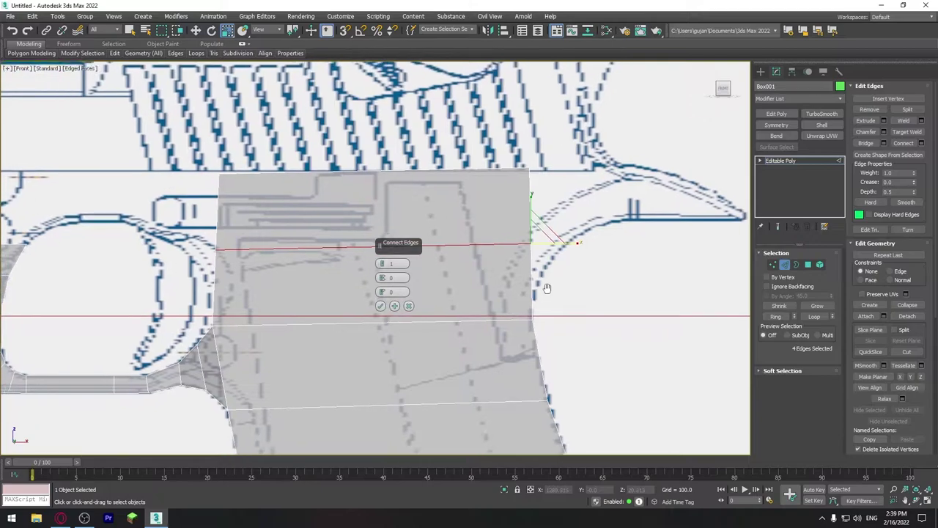
key("1")
Raise the grip's top-right corner vertices up to the blueprint's frame line
left_click_drag(582, 244, 537, 220)
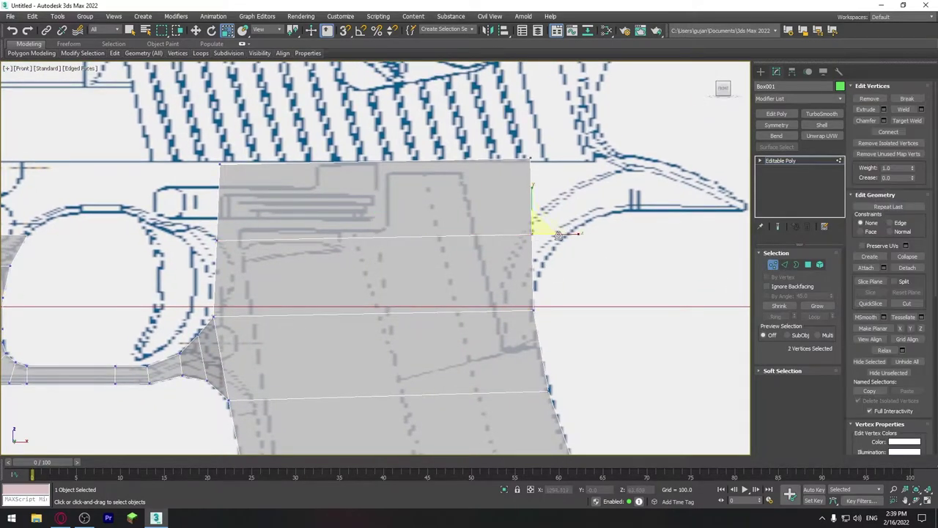
key("w")
left_click_drag(593, 231, 598, 150)
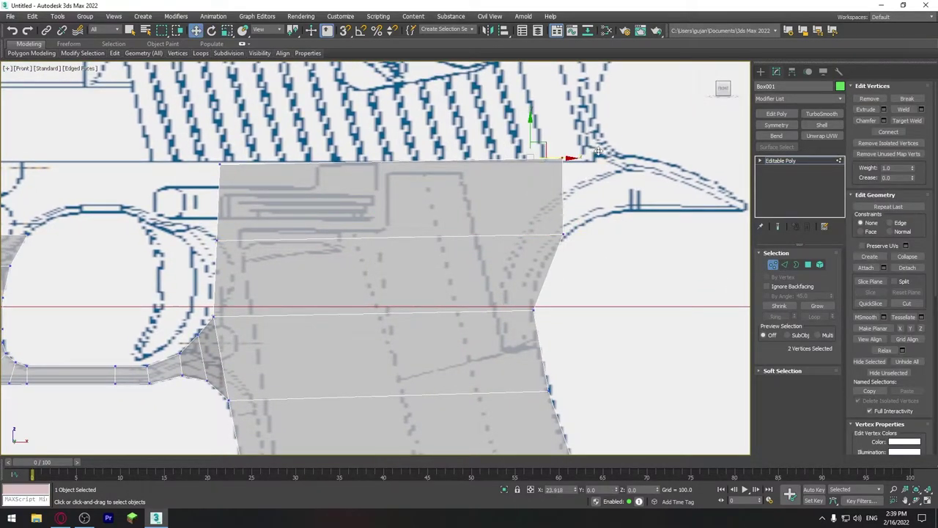
left_click_drag(603, 161, 392, 140)
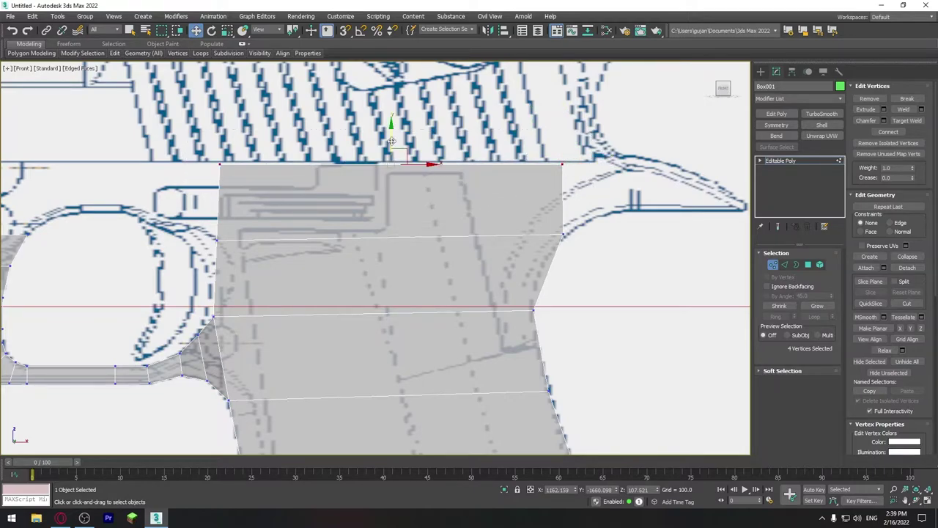
mouse_move(392, 140)
middle_mouse_down()
mouse_move(213, 141)
mouse_move(214, 151)
middle_mouse_up()
Extrude the grip's rear top face and raise the new end's vertices along the blueprint
key("4")
key("p")
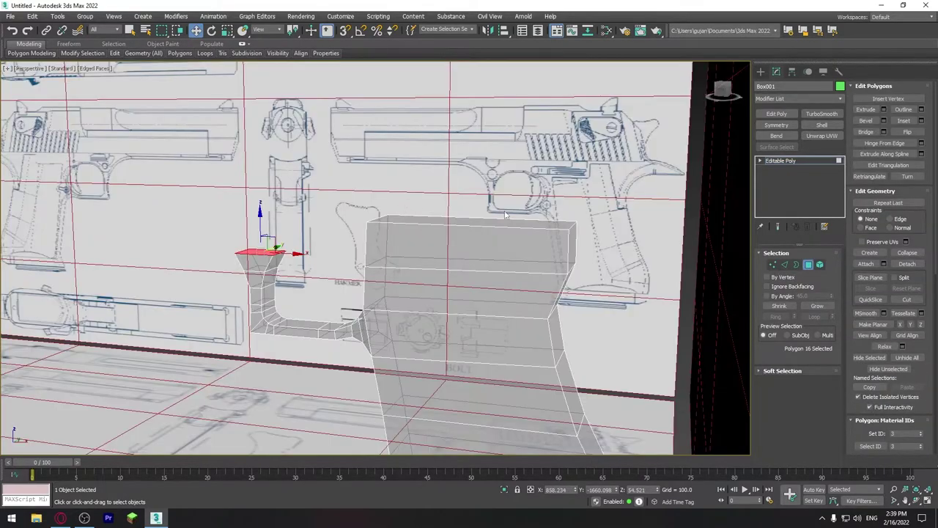
left_click(571, 245)
key("f")
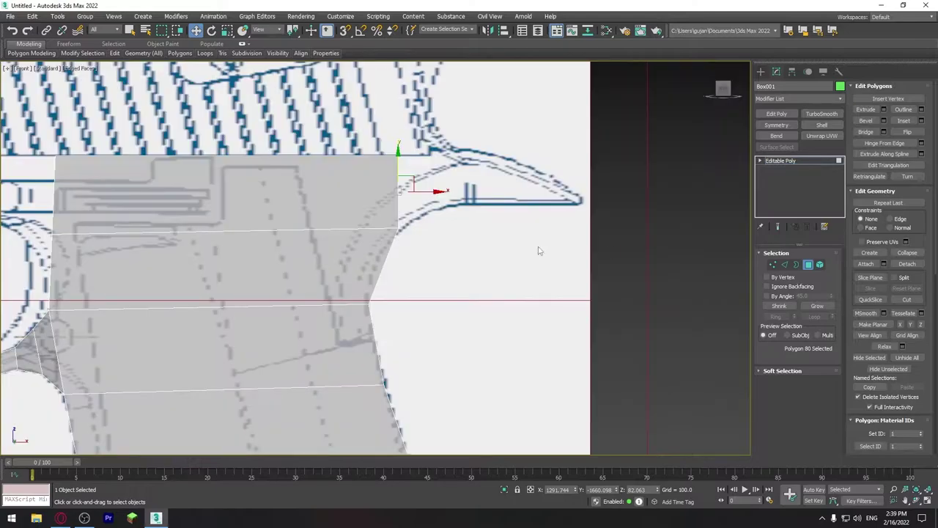
scroll(539, 252, "up", 1)
left_click(885, 109)
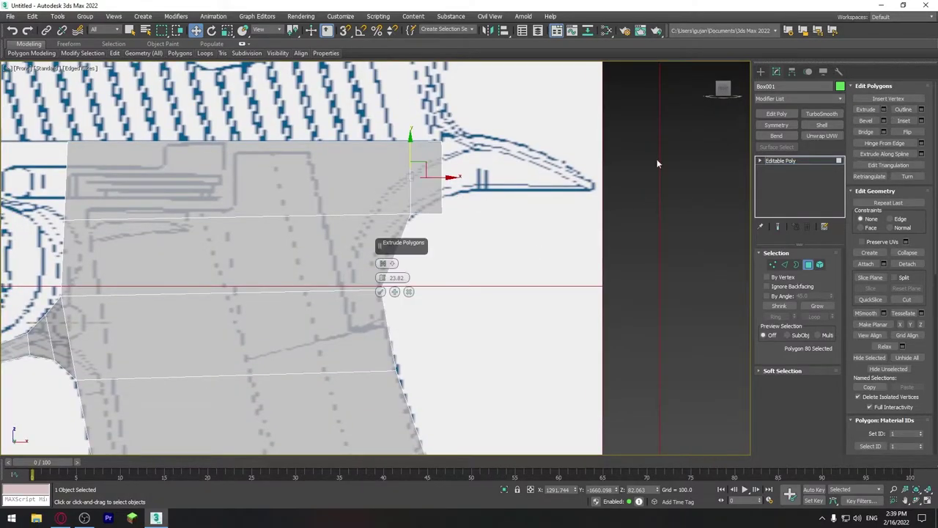
left_click_drag(381, 278, 383, 268)
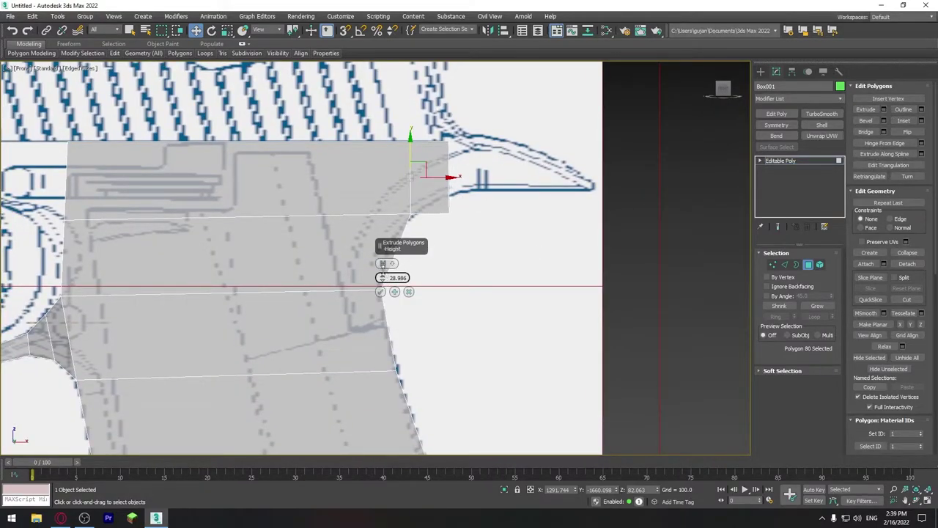
left_click(379, 292)
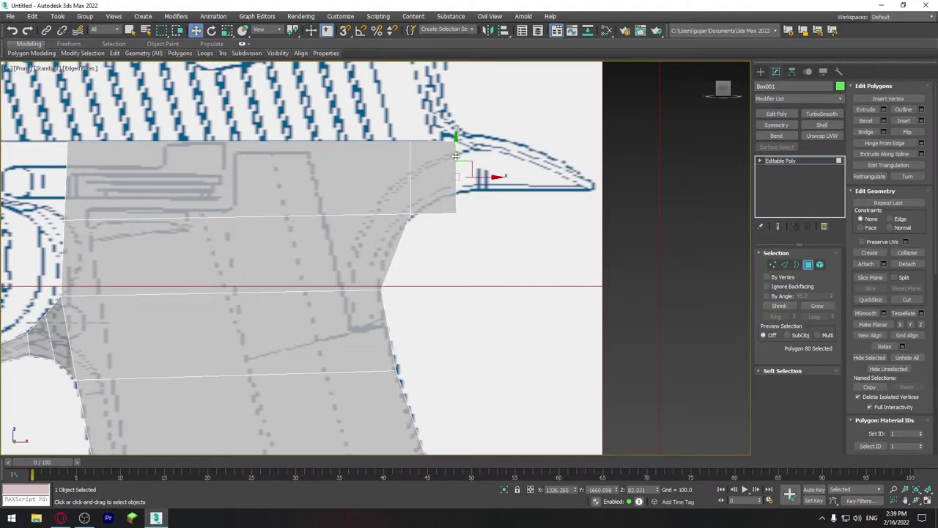
key("1")
mouse_move(443, 143)
left_mouse_down()
mouse_move(469, 161)
mouse_move(455, 115)
left_mouse_up()
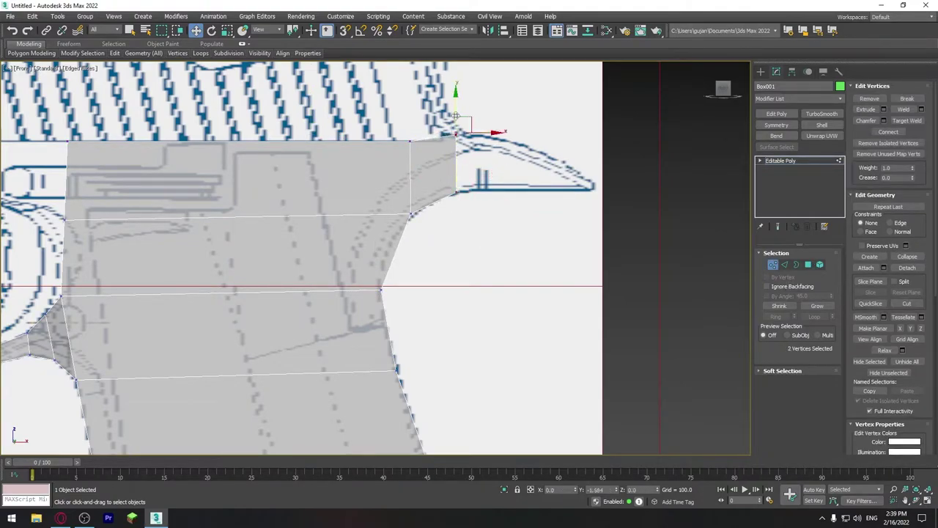
Extend the spur one more segment and select its two tip corner vertices
key("4")
left_click(380, 291)
scroll(503, 199, "up", 2)
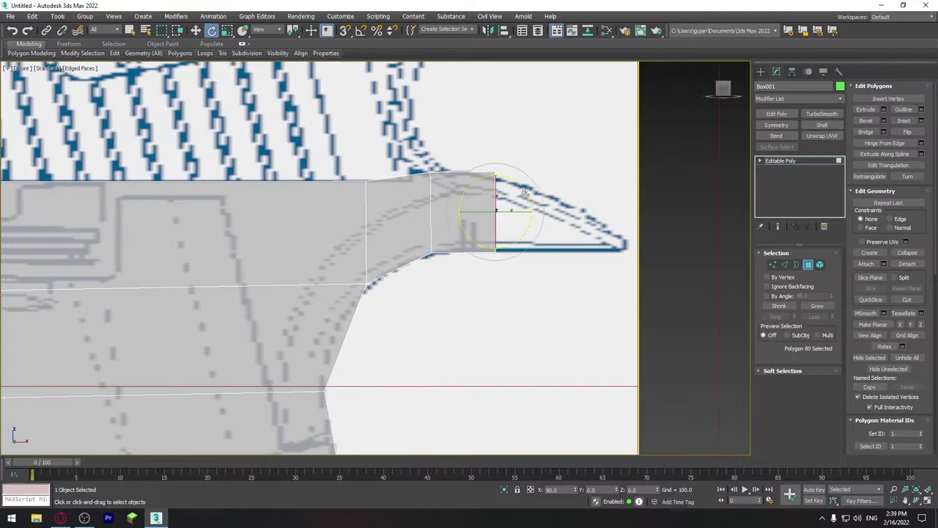
key("1")
mouse_move(517, 193)
left_mouse_down()
mouse_move(487, 146)
mouse_move(513, 242)
left_mouse_up()
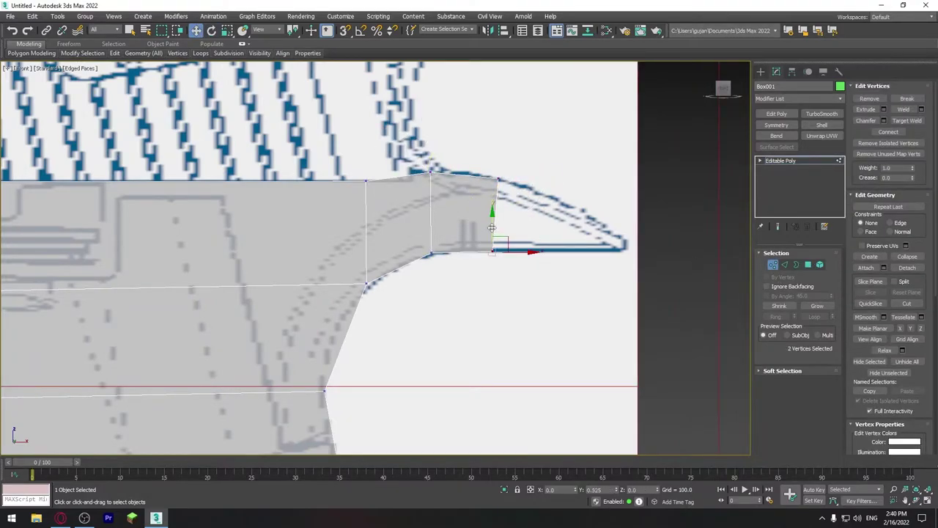
key("4")
Extrude a final segment and pull its tip vertices together into a point
left_click(514, 216)
key("shift+e")
left_click(380, 292)
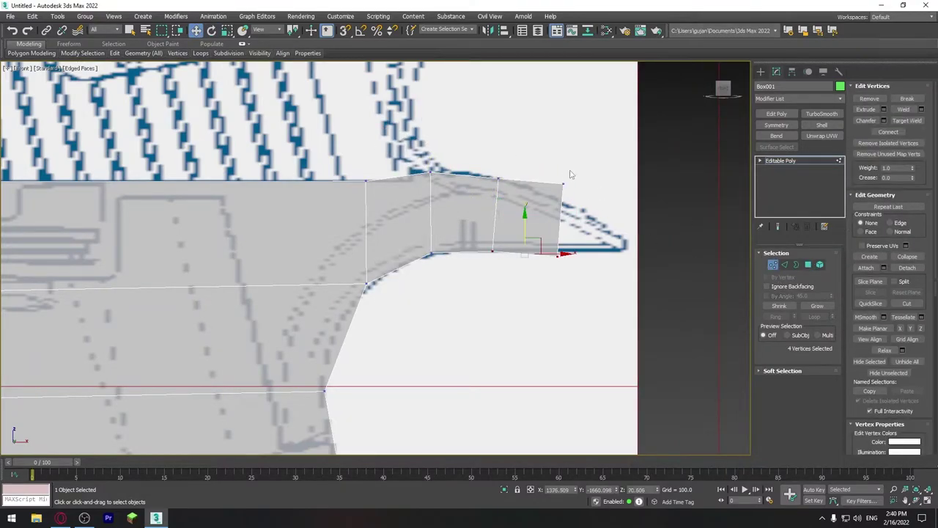
key("1")
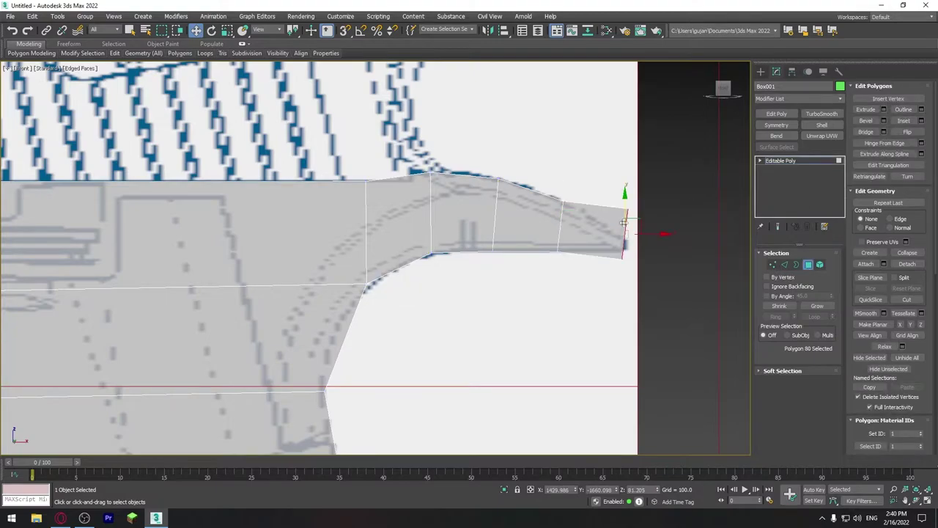
mouse_move(638, 264)
left_mouse_down()
mouse_move(618, 214)
mouse_move(622, 229)
left_mouse_up()
left_click(627, 227)
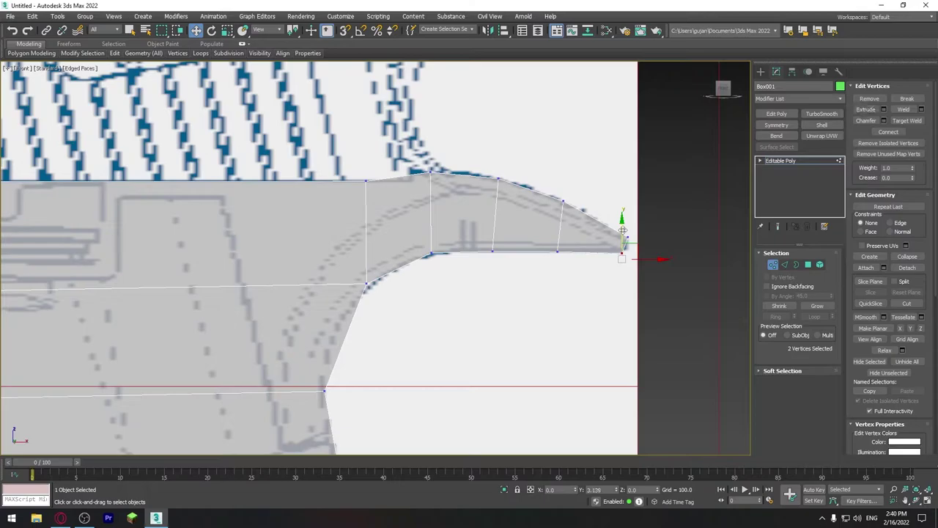
scroll(465, 308, "down", 2)
scroll(464, 308, "down", 2)
scroll(530, 287, "down", 2)
Scale the spur's upper vertices inward so the grip's rear tail narrows to a slimmer point
key("p")
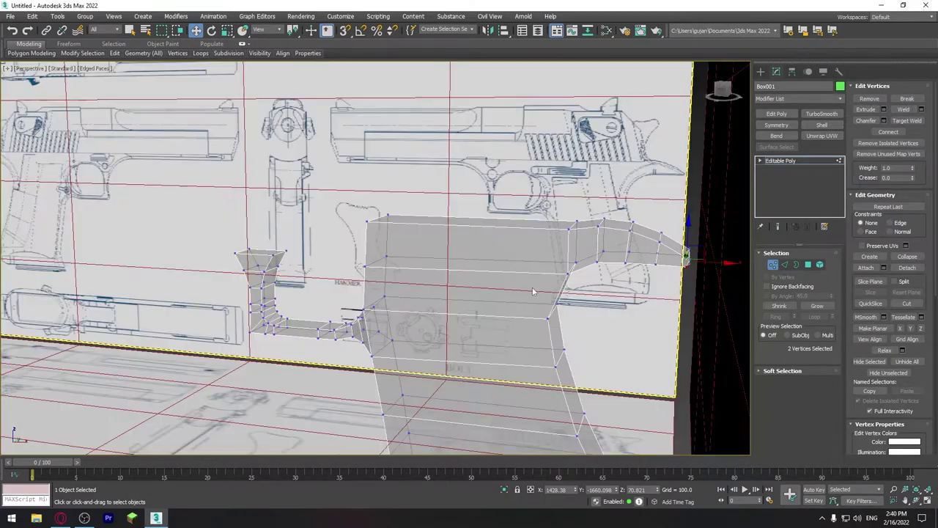
middle_click_drag(621, 285, 582, 362, "alt")
left_click_drag(514, 382, 355, 258)
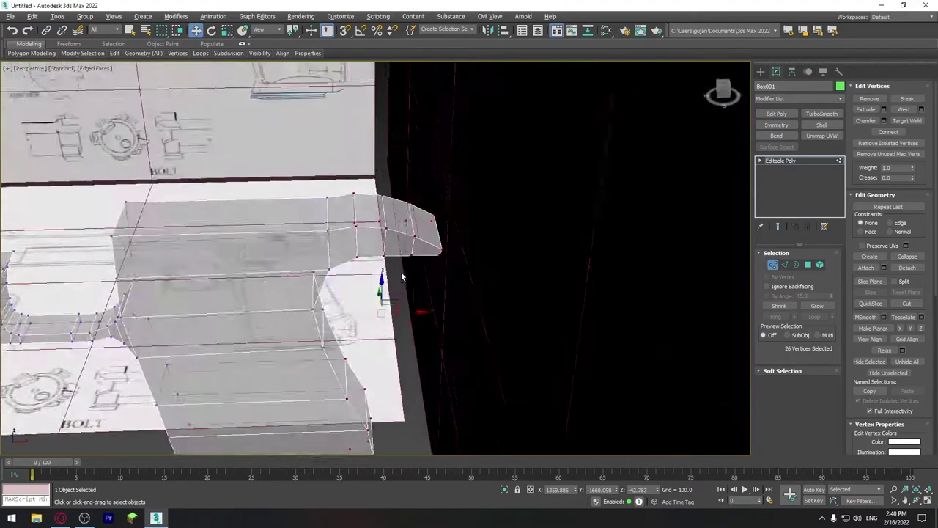
middle_click_drag(355, 258, 448, 400, "alt")
left_click_drag(306, 324, 306, 325)
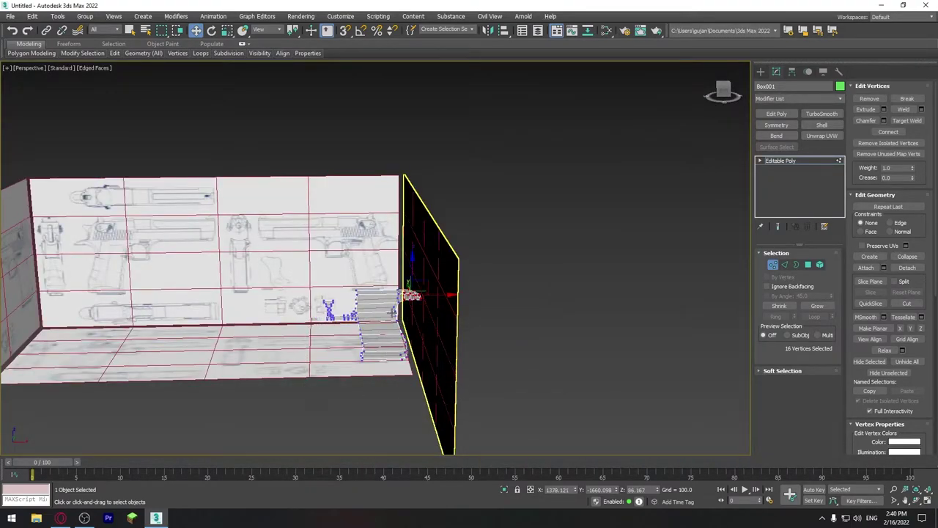
scroll(460, 328, "up", 5)
mouse_move(460, 328)
middle_mouse_down("alt")
mouse_move(463, 416)
mouse_move(534, 418)
mouse_move(502, 292)
middle_mouse_up("alt")
key("r")
left_click_drag(484, 251, 389, 217)
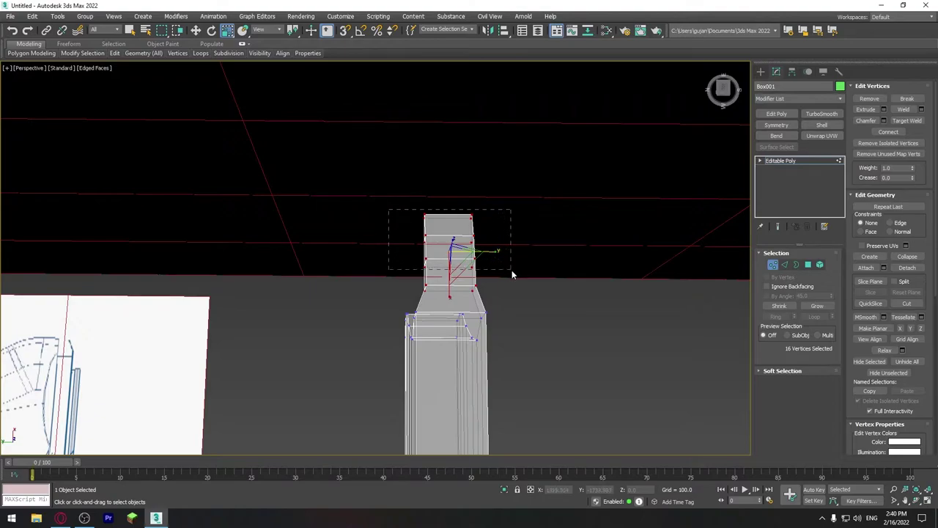
left_click_drag(512, 274, 511, 274)
left_click_drag(488, 241, 468, 232)
Select the top polygon of the grip in Polygon mode
mouse_move(476, 226)
middle_mouse_down("alt")
mouse_move(442, 286)
mouse_move(478, 280)
mouse_move(529, 250)
mouse_move(502, 236)
middle_mouse_up("alt")
scroll(502, 236, "up", 2)
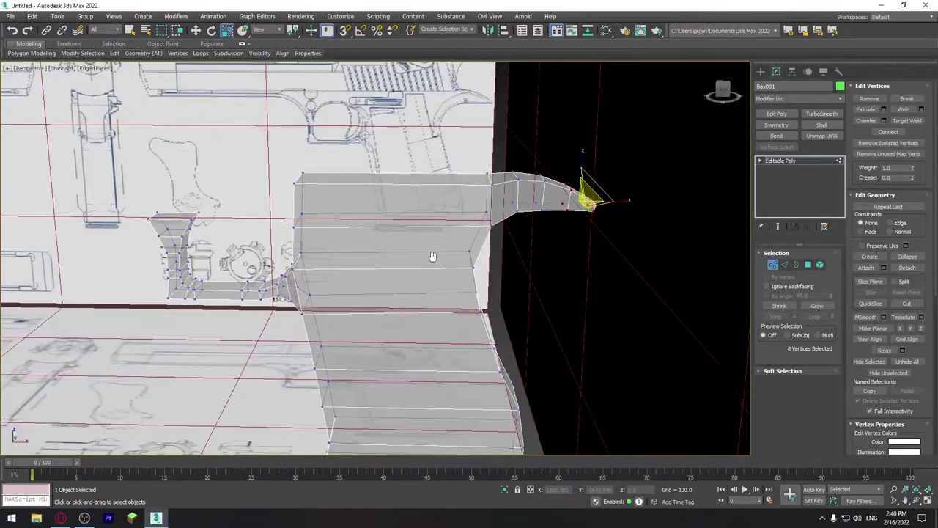
scroll(456, 281, "up", 2)
scroll(477, 274, "up", 2)
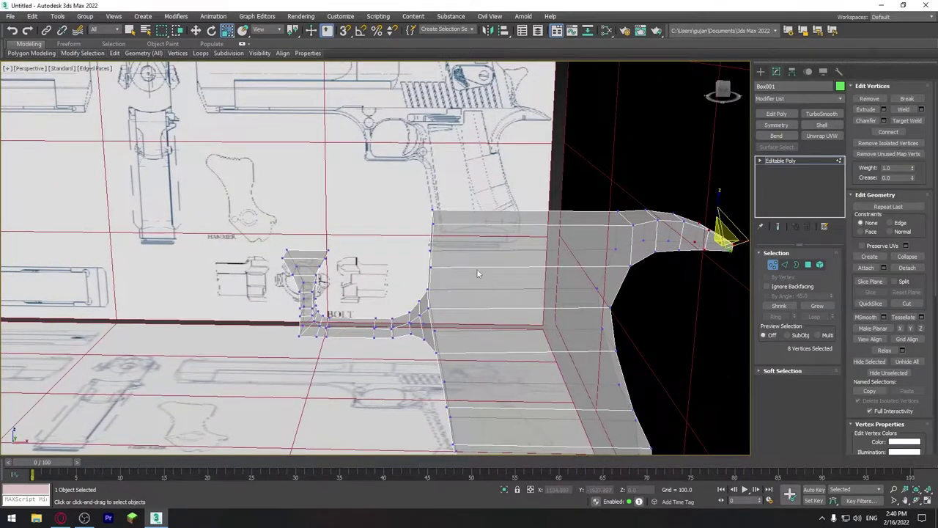
left_click(808, 264)
left_click(516, 217)
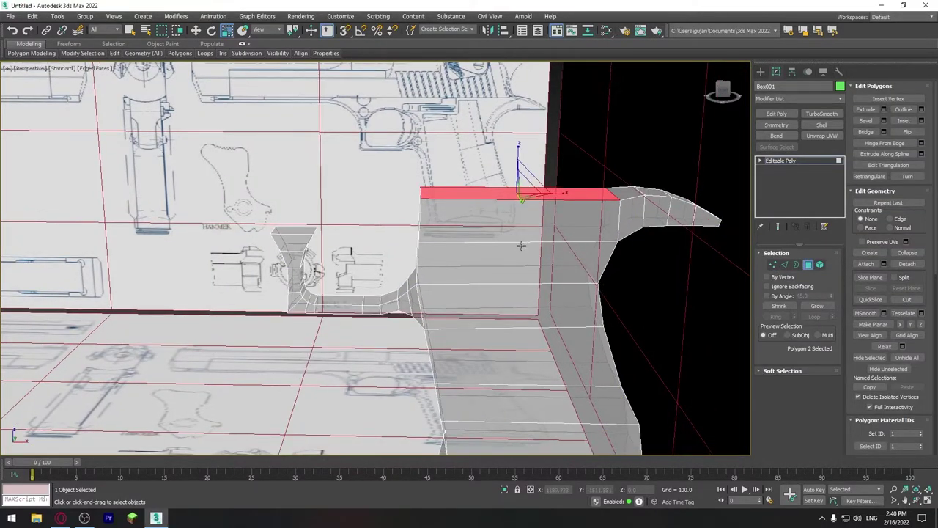
Add the adjoining top face so both top faces of the grip are selected
key("f")
middle_click_drag(503, 234, 511, 283)
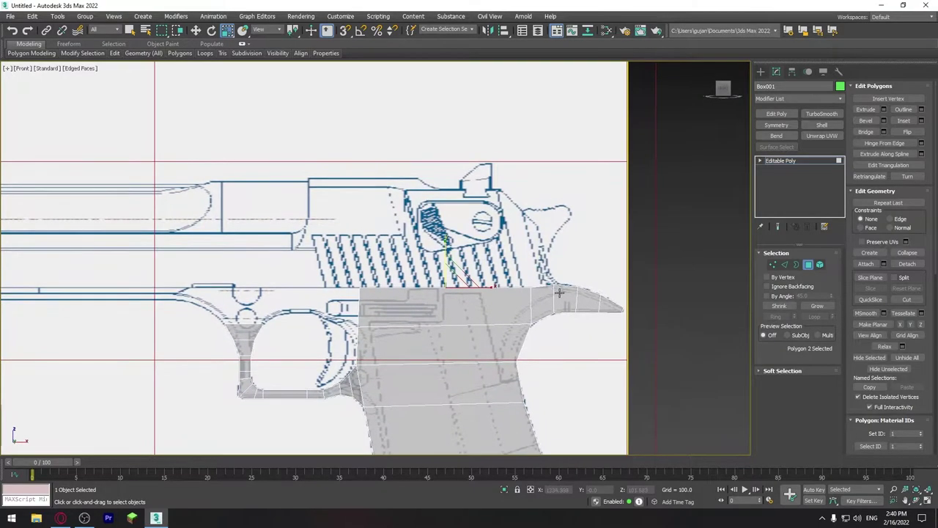
key("p")
mouse_move(571, 287)
middle_mouse_down("alt")
mouse_move(620, 254)
mouse_move(635, 192)
mouse_move(635, 226)
middle_mouse_up("alt")
left_click(634, 196, "ctrl")
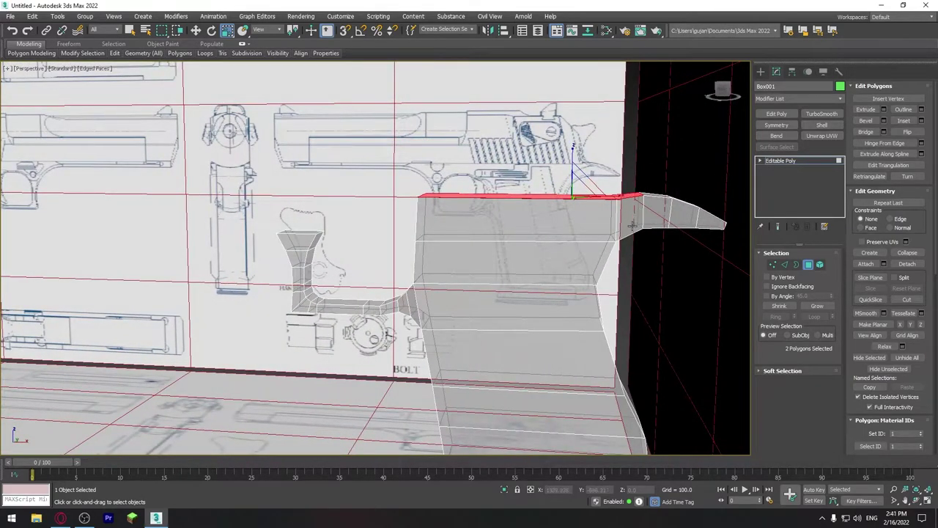
Extrude the selected top faces upward with a Height of about 34.782
key("f")
scroll(635, 213, "up", 2)
scroll(608, 224, "up", 1)
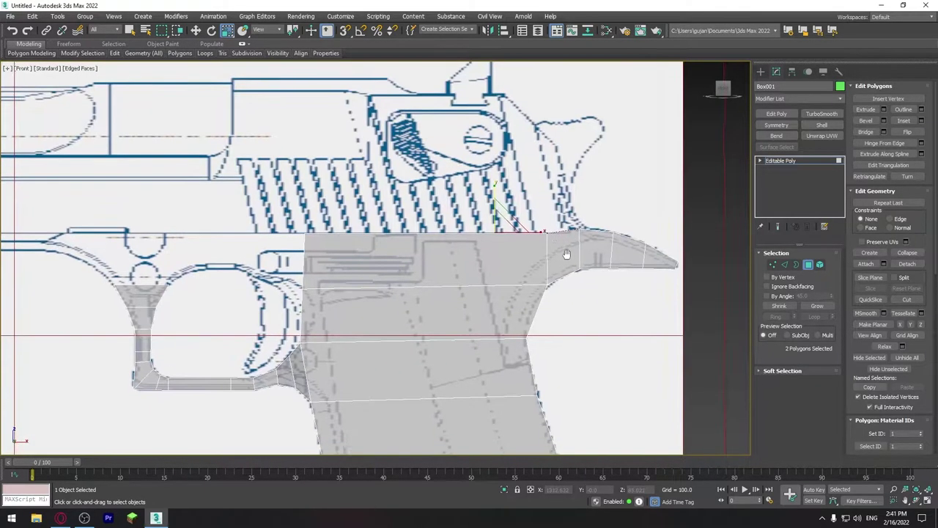
scroll(593, 232, "up", 1)
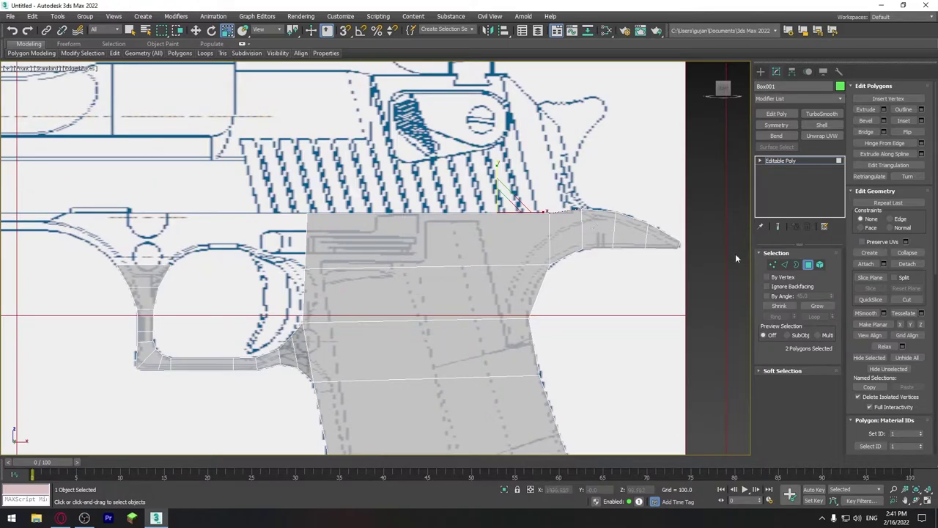
left_click(883, 109)
middle_click_drag(349, 293, 398, 287)
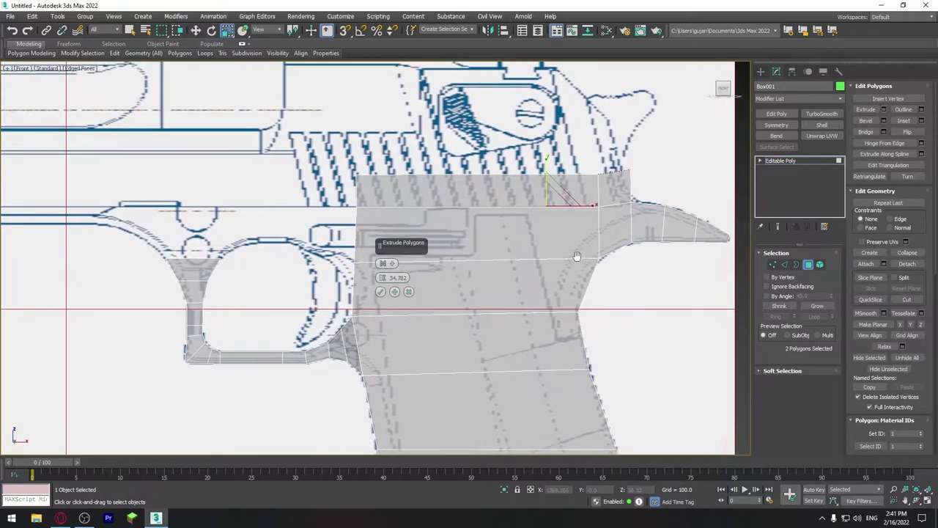
left_click(381, 291)
Check the new block against the blueprint, then select its front face
middle_click_drag(566, 170, 563, 198)
key("w")
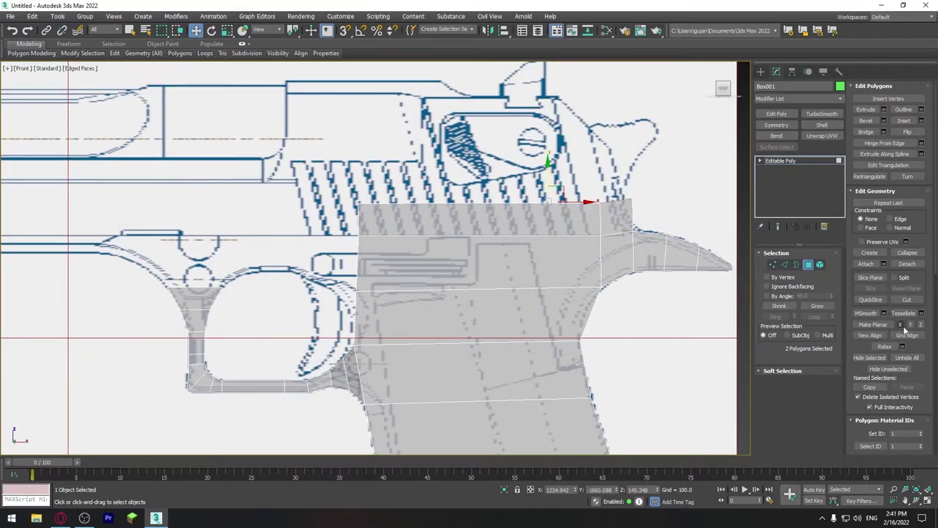
key("p")
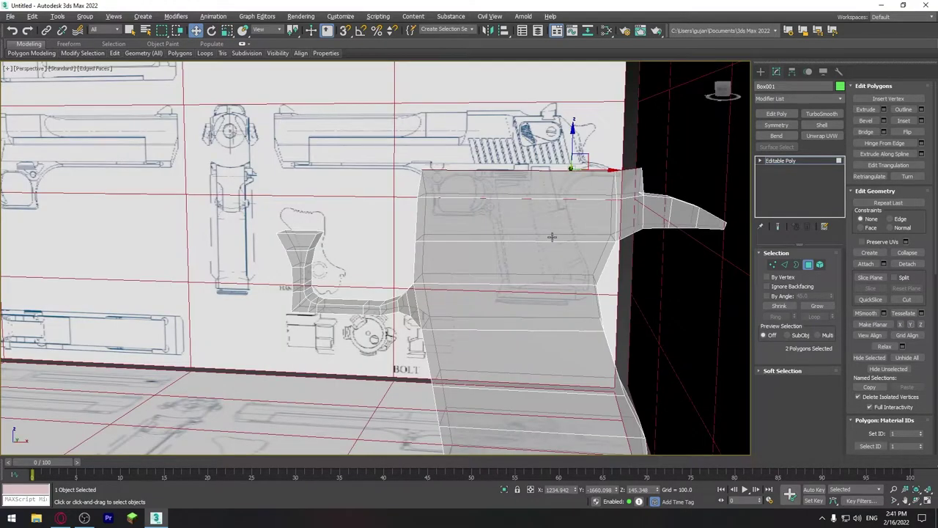
middle_click_drag(552, 236, 603, 262, "alt")
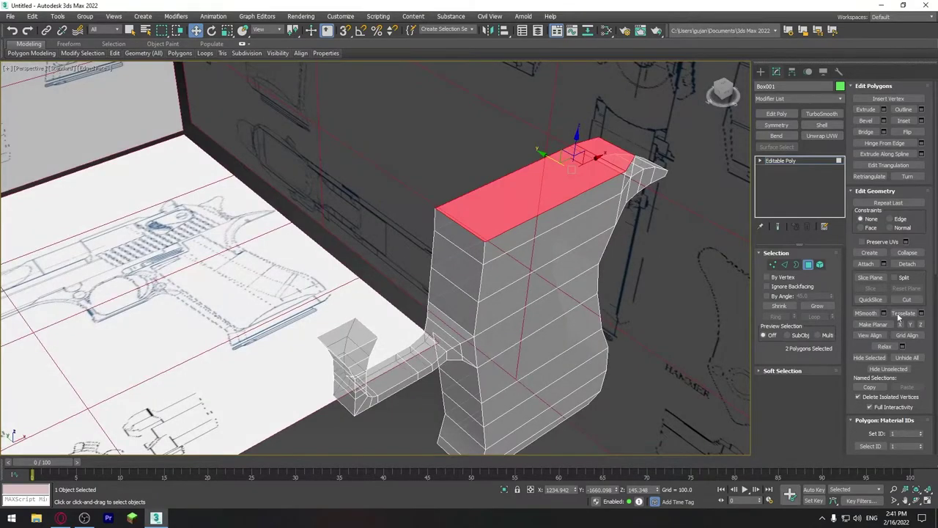
mouse_move(617, 247)
middle_mouse_down("alt")
mouse_move(559, 185)
mouse_move(593, 237)
mouse_move(590, 255)
middle_mouse_up("alt")
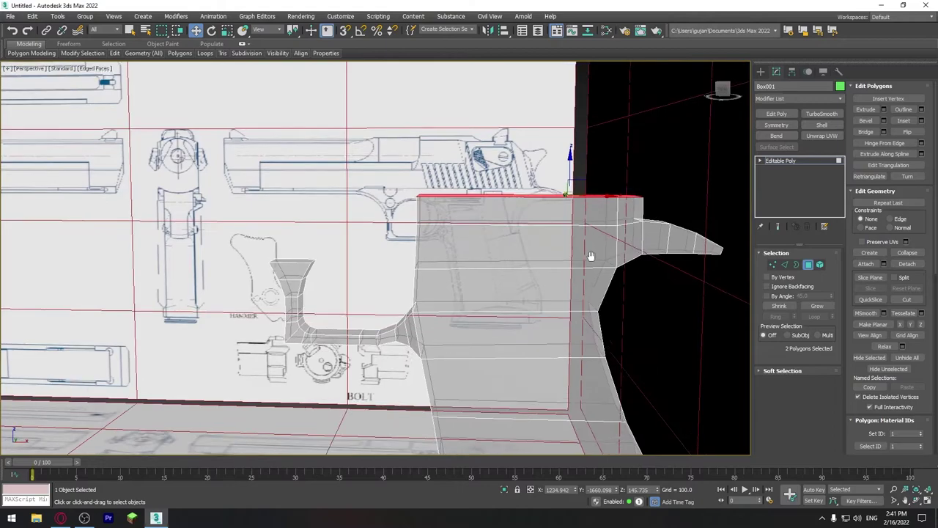
key("f")
scroll(538, 229, "up", 3)
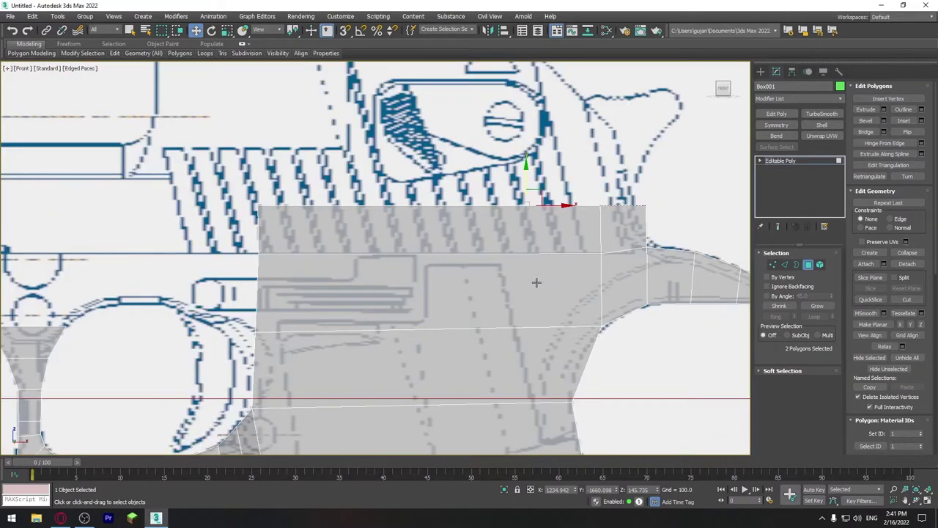
middle_click_drag(537, 282, 579, 286)
mouse_move(462, 252)
middle_mouse_down()
mouse_move(379, 226)
mouse_move(430, 237)
mouse_move(605, 234)
mouse_move(579, 262)
mouse_move(590, 257)
middle_mouse_up()
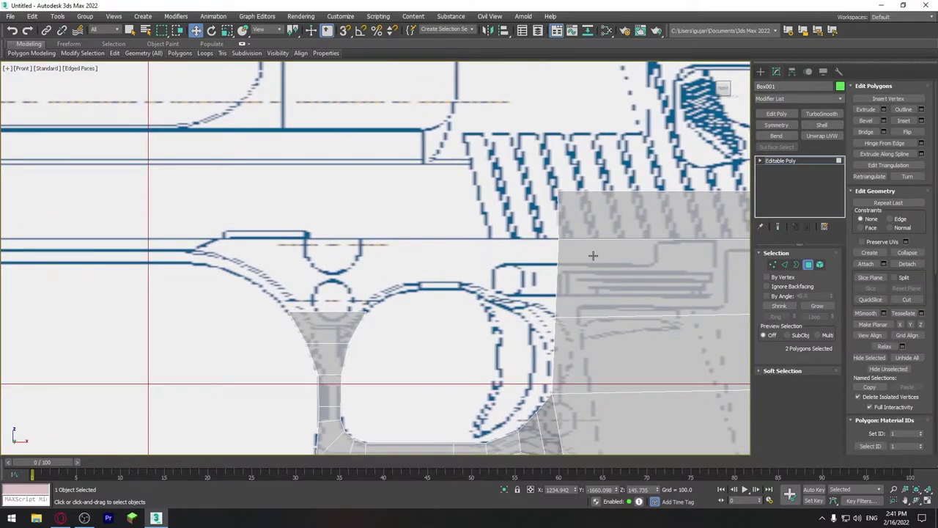
key("p")
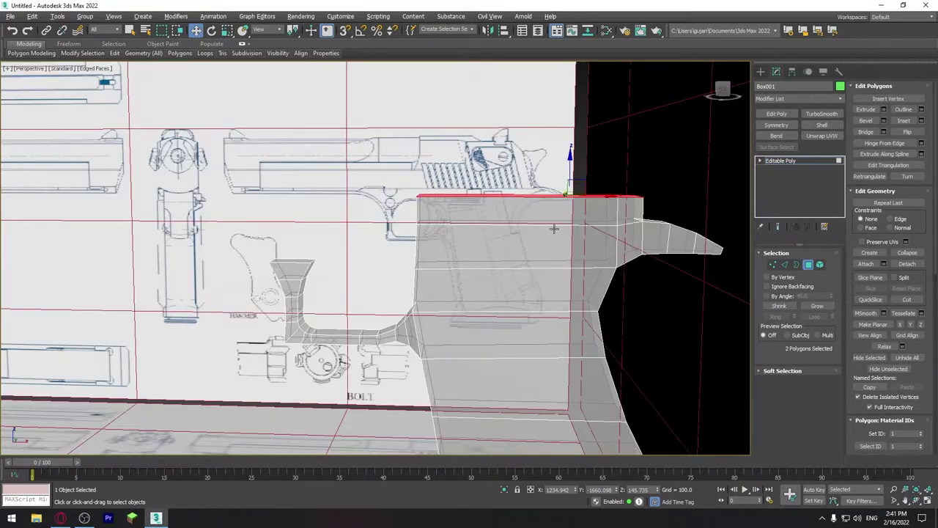
mouse_move(554, 229)
middle_mouse_down("alt")
mouse_move(624, 279)
mouse_move(535, 250)
mouse_move(548, 245)
middle_mouse_up("alt")
left_click(535, 250)
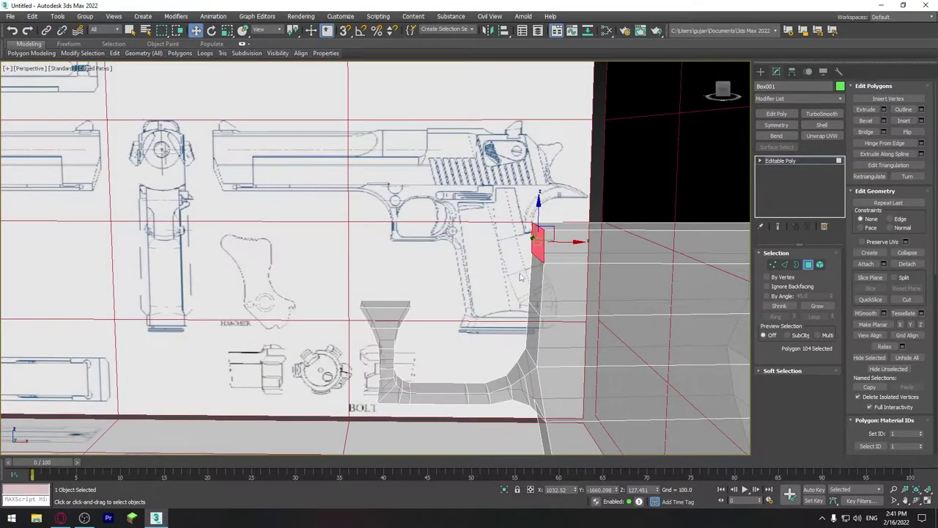
Extrude the block's front face forward about 690 units toward the muzzle in Front view
key("f")
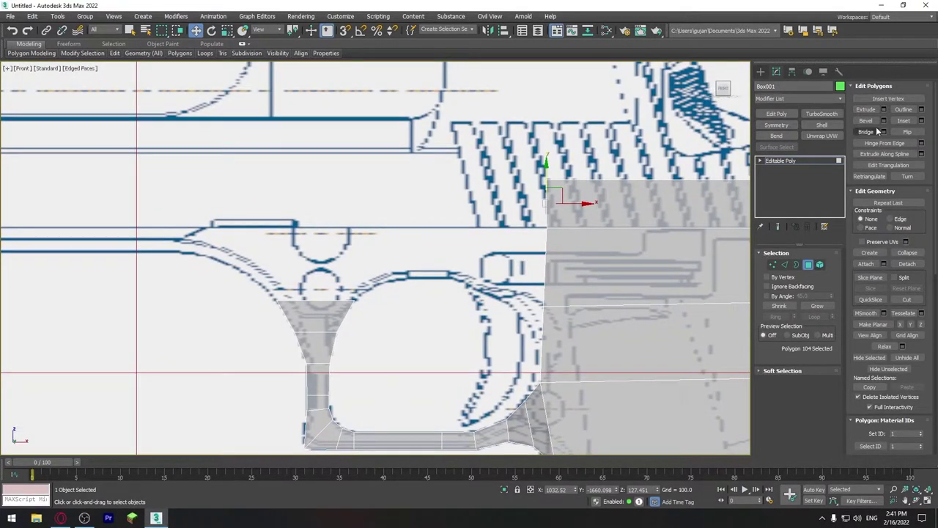
left_click(884, 109)
left_click_drag(380, 276, 454, 363)
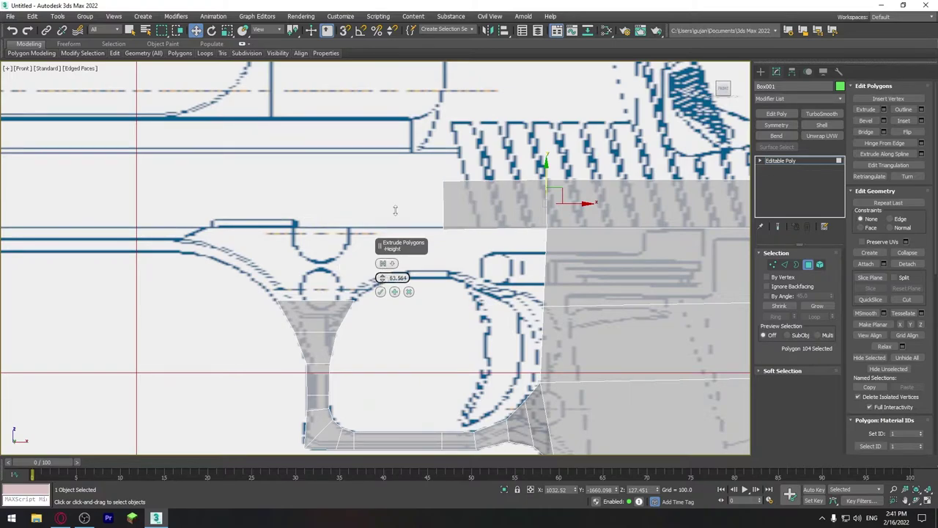
scroll(455, 363, "down", 3)
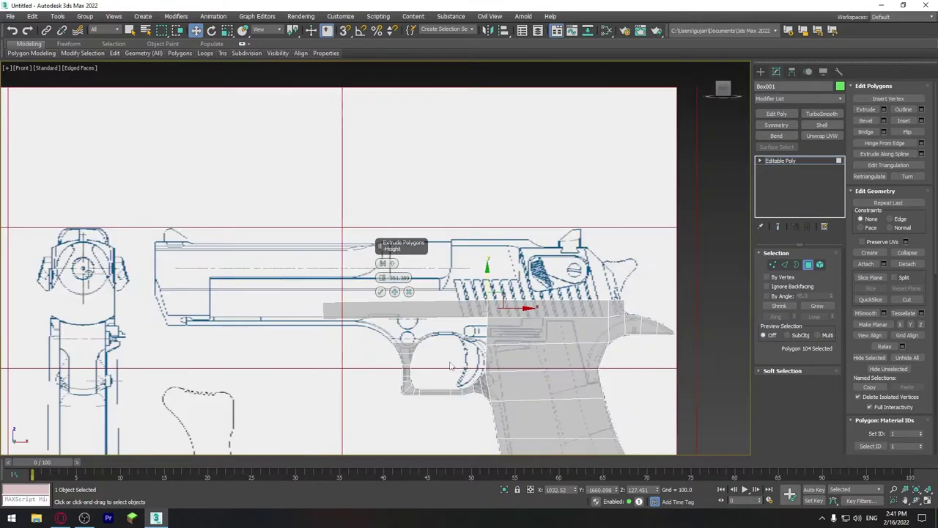
scroll(454, 363, "down", 1)
left_click_drag(383, 254, 374, 115)
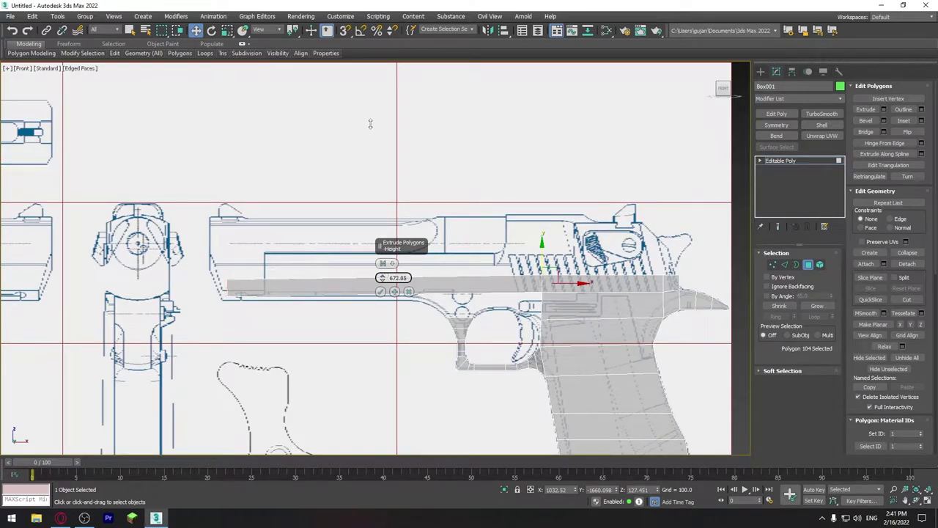
left_click(380, 291)
Nudge the extruded frame rail up slightly with the Move tool
scroll(412, 246, "up", 2)
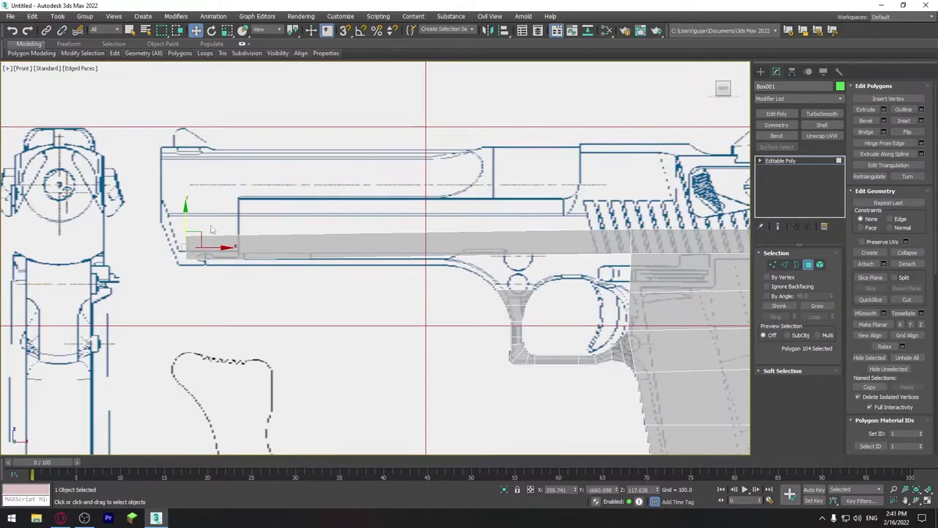
left_click_drag(186, 225, 185, 215)
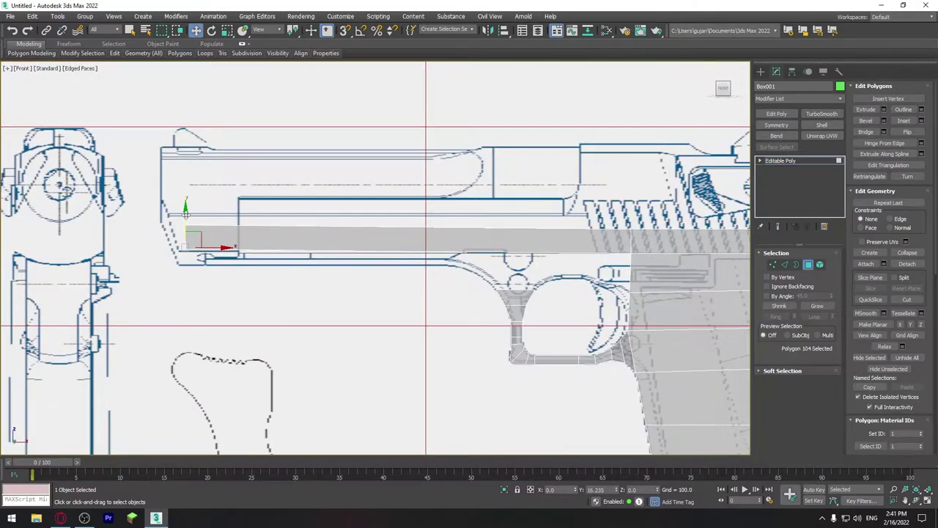
middle_click_drag(659, 287, 482, 265)
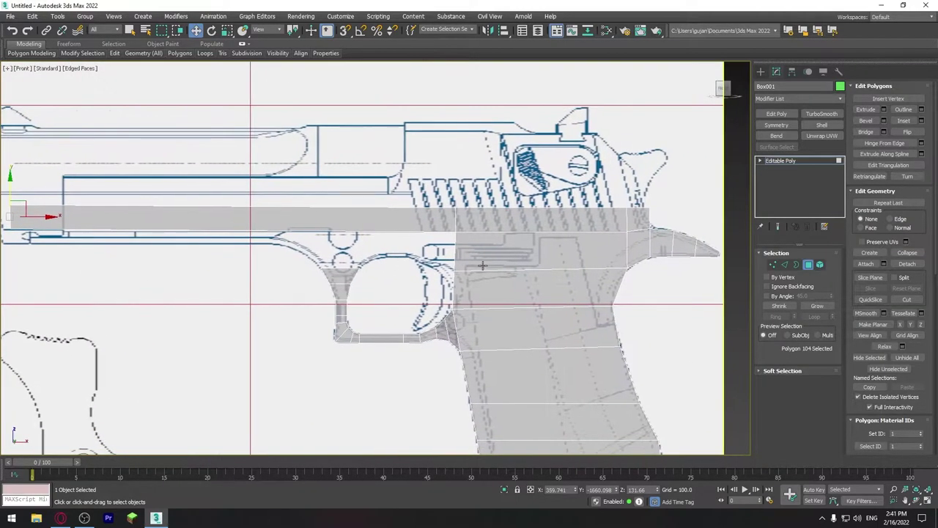
middle_click_drag(377, 280, 450, 286)
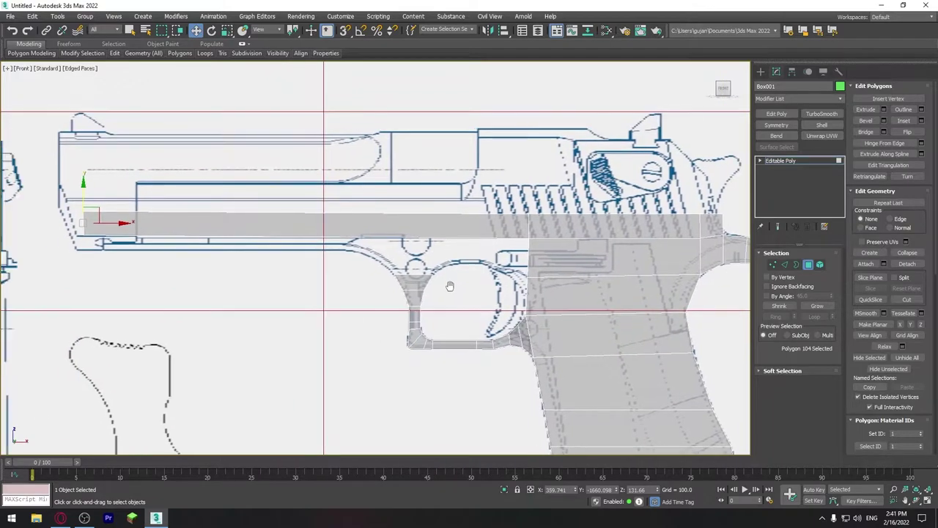
Connect the rail's long edges with five evenly spaced vertical edge loops
left_click(796, 264)
left_click(785, 265)
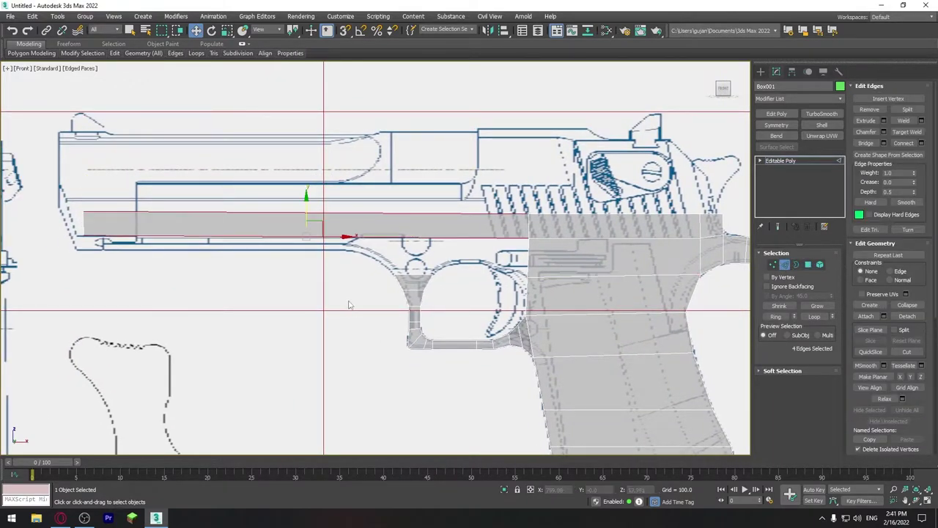
left_click(922, 143)
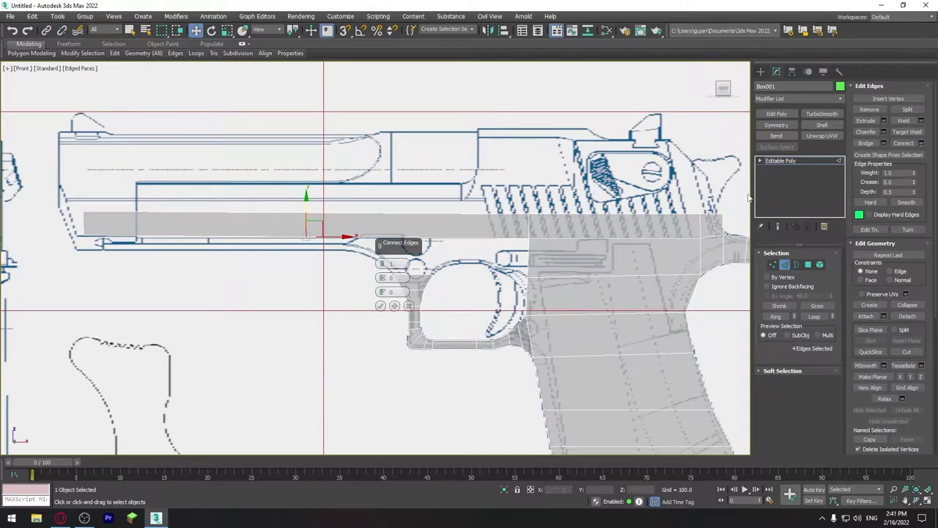
left_click_drag(382, 264, 380, 245)
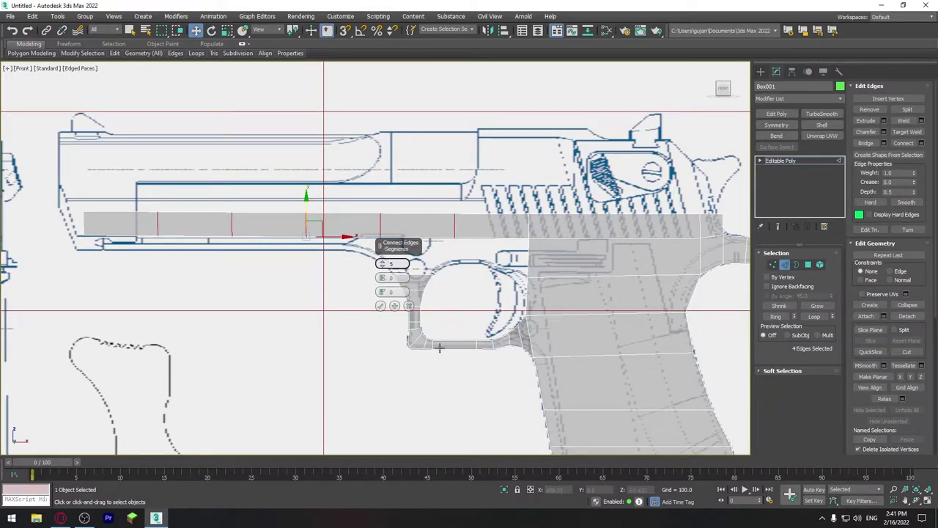
left_click(381, 307)
scroll(421, 264, "up", 4)
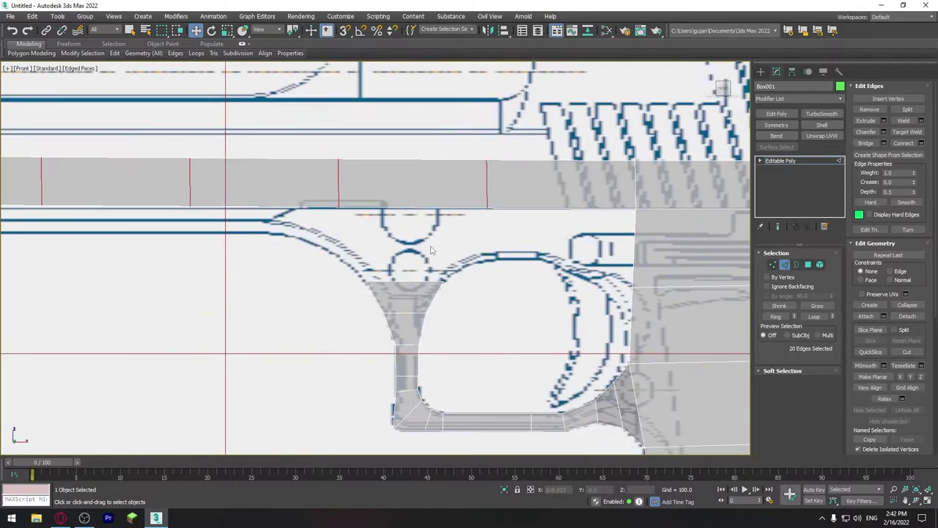
mouse_move(445, 254)
middle_mouse_down()
mouse_move(371, 258)
mouse_move(370, 249)
middle_mouse_up()
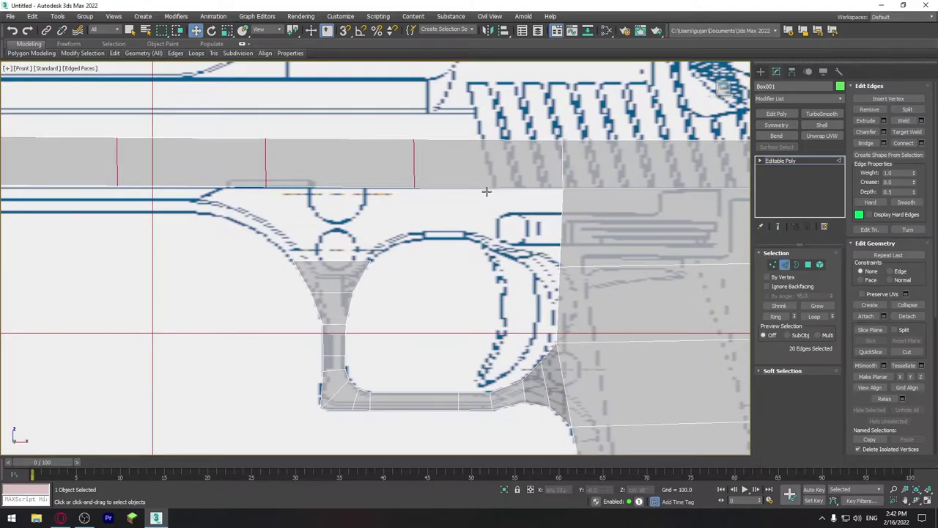
mouse_move(494, 203)
middle_mouse_down()
mouse_move(600, 206)
mouse_move(507, 199)
mouse_move(508, 184)
mouse_move(443, 229)
mouse_move(384, 198)
middle_mouse_up()
key("p")
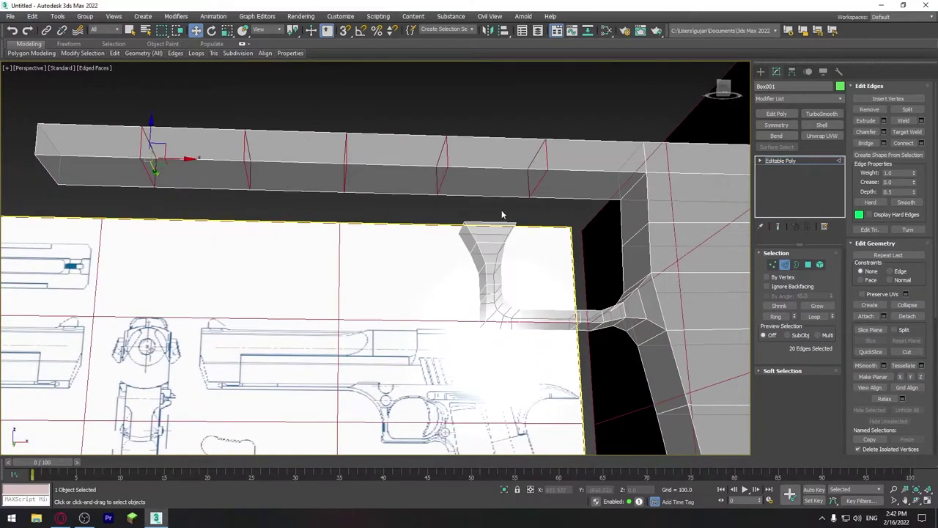
Select the six faces along the top rail bar in Polygon mode
left_click(808, 264)
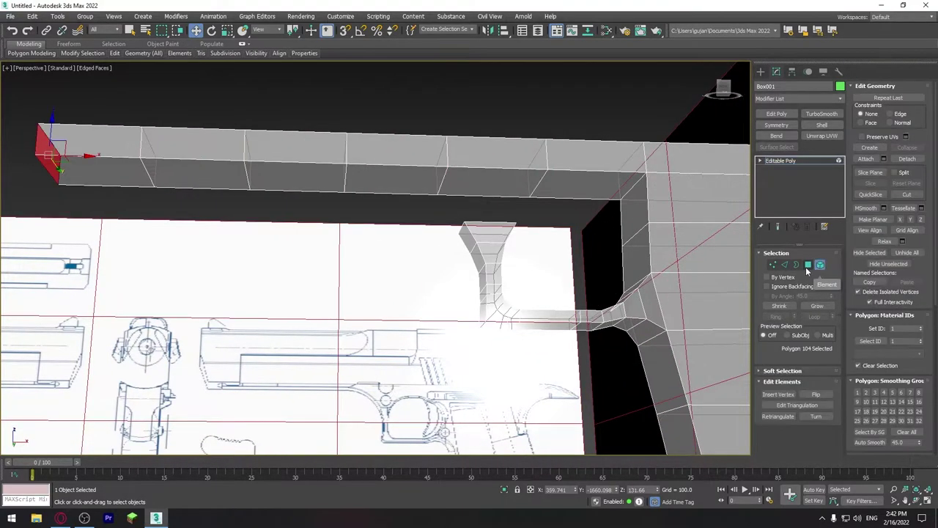
left_click_drag(623, 179, 122, 179)
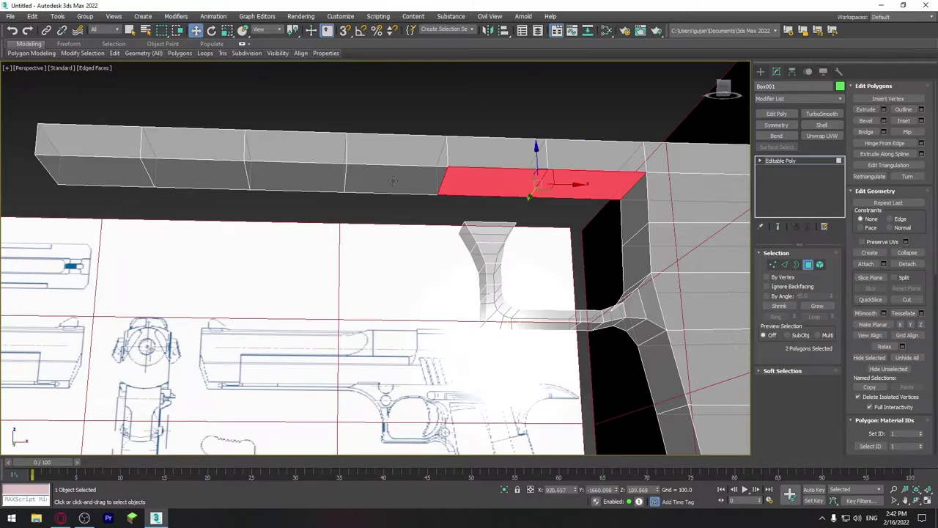
middle_click_drag(445, 208, 446, 232, "alt")
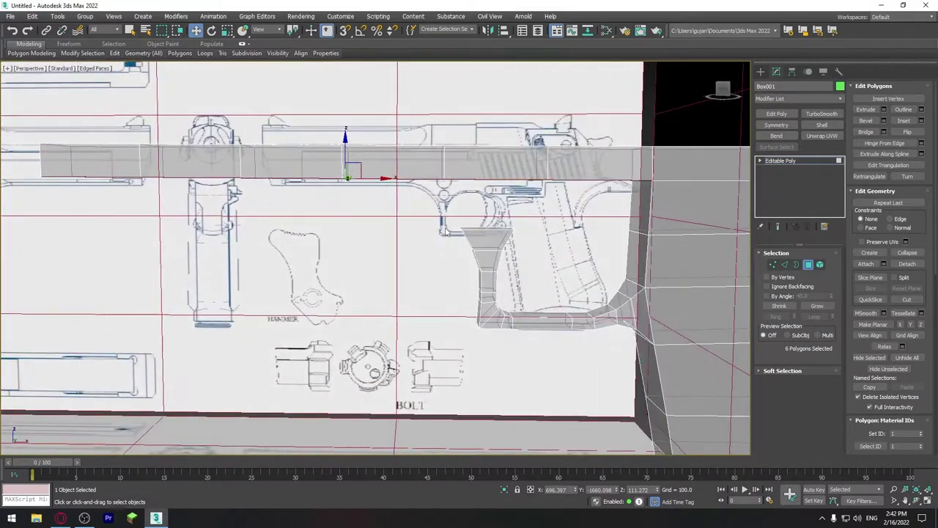
key("f")
scroll(515, 235, "up", 5)
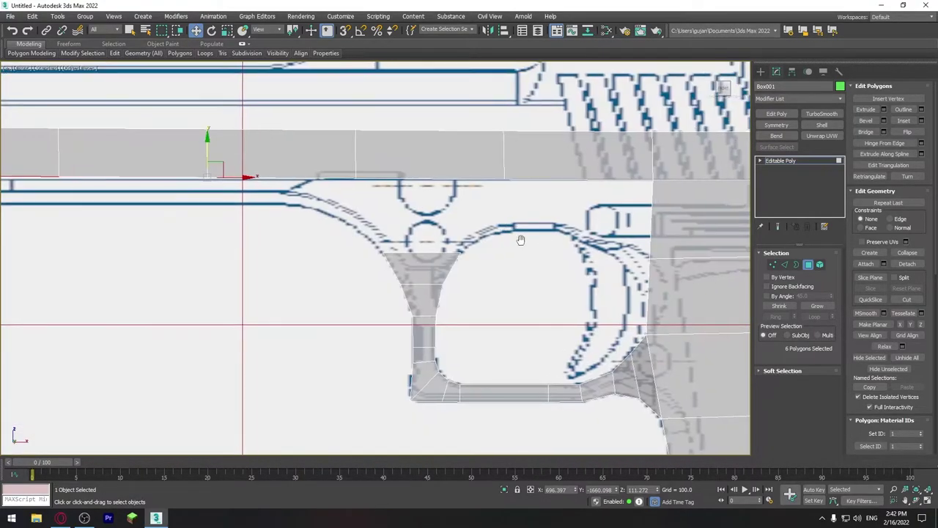
middle_click_drag(511, 243, 587, 232)
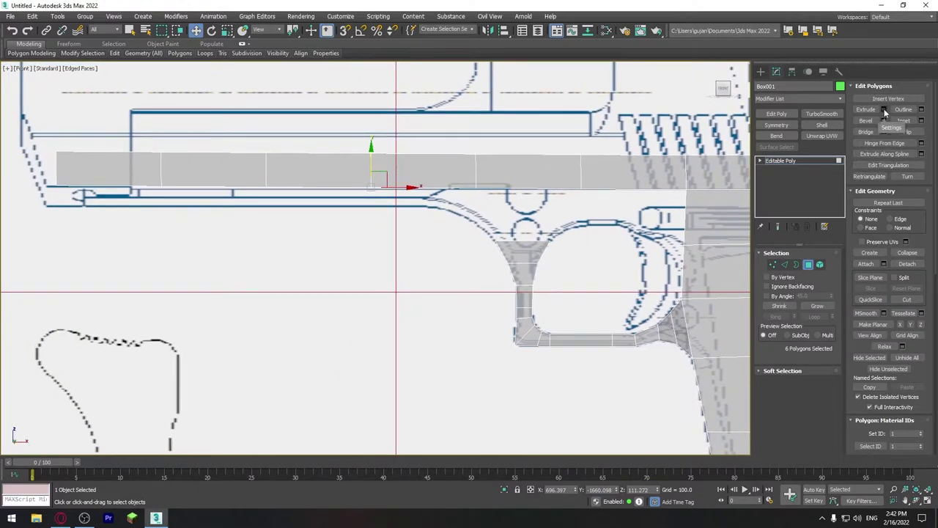
Extrude the six selected faces downward with a Height of about 21
left_click(884, 110)
right_click(381, 279)
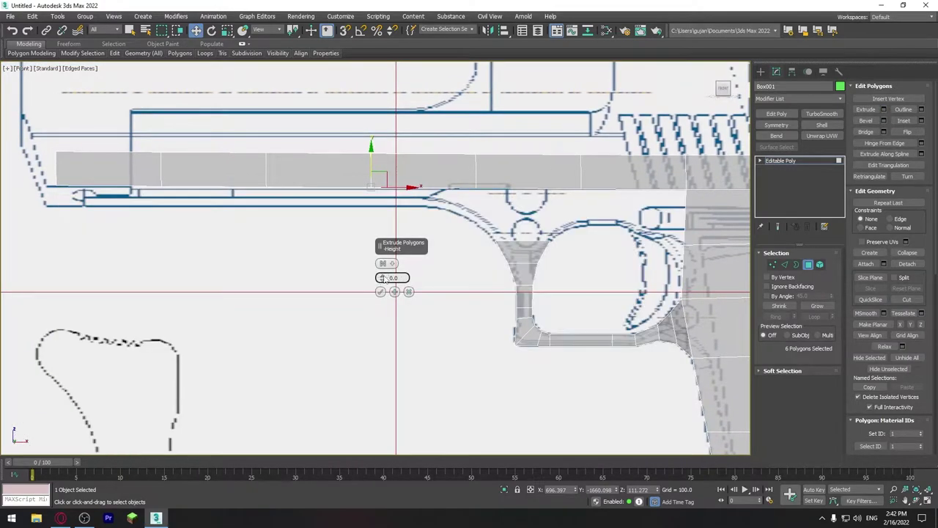
left_click_drag(382, 278, 382, 250)
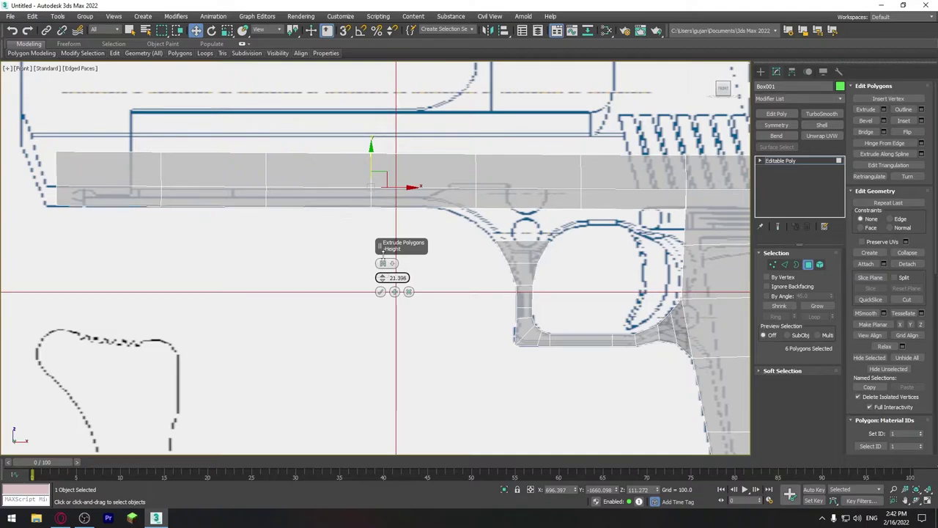
left_click(380, 291)
middle_click_drag(554, 258, 451, 245)
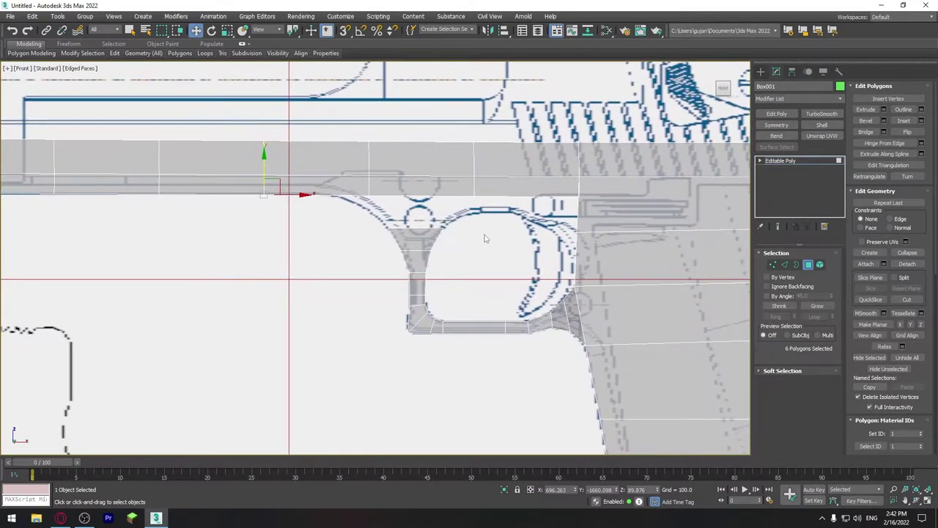
middle_click_drag(356, 213, 382, 214)
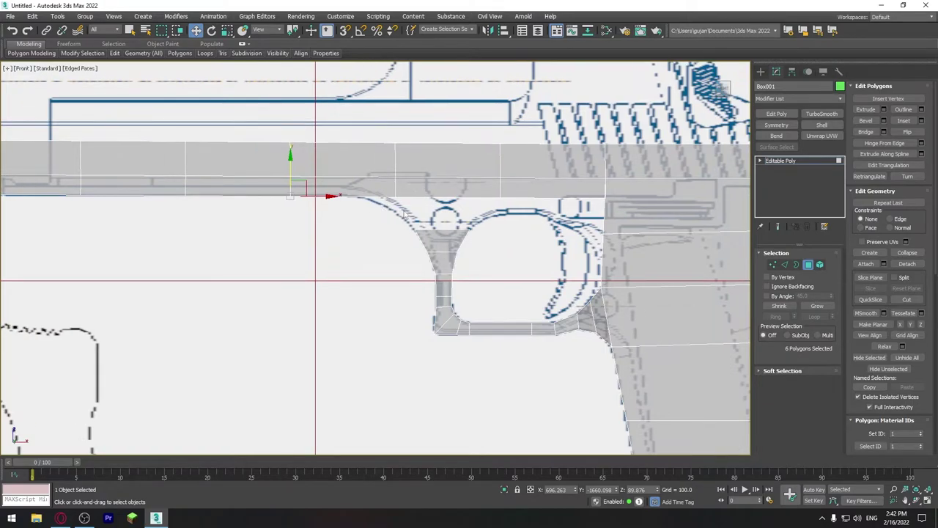
left_click(783, 265)
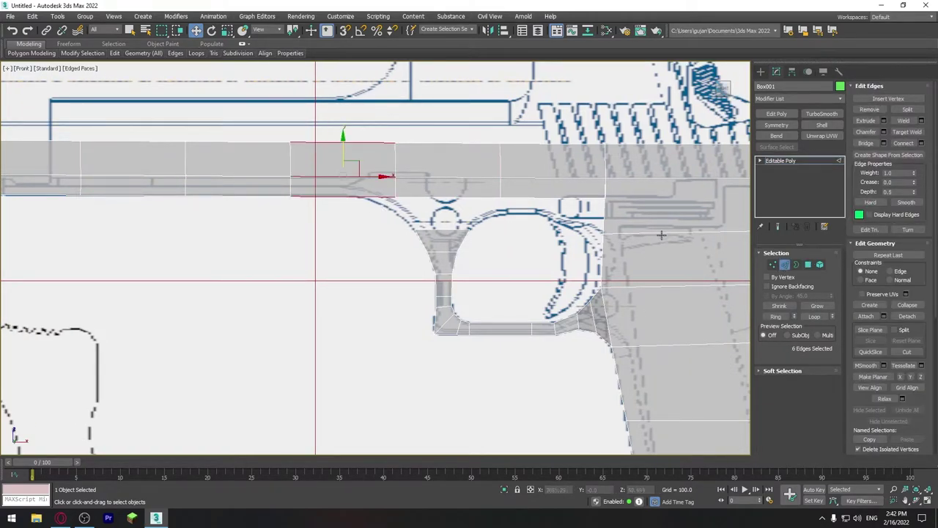
Connect the selected edges with a new vertical edge at Slide 33
left_click(922, 143)
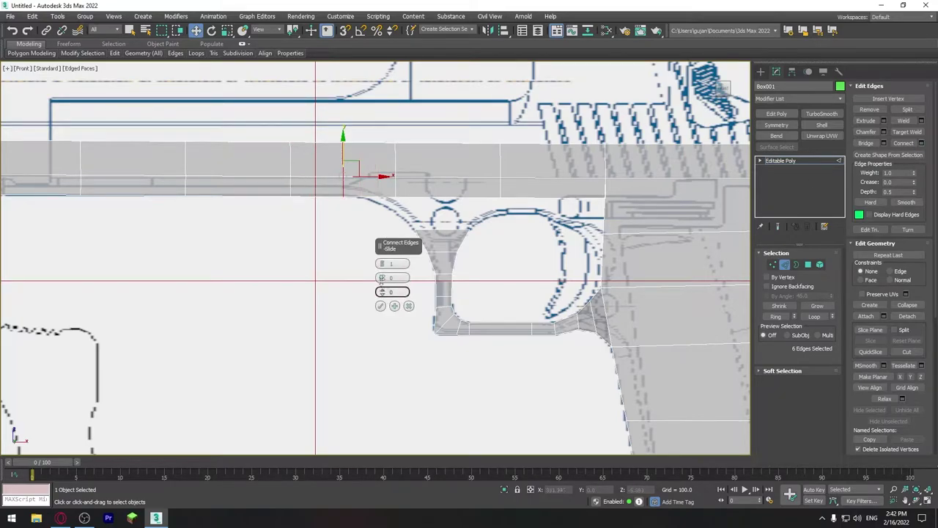
left_click_drag(382, 285, 384, 215)
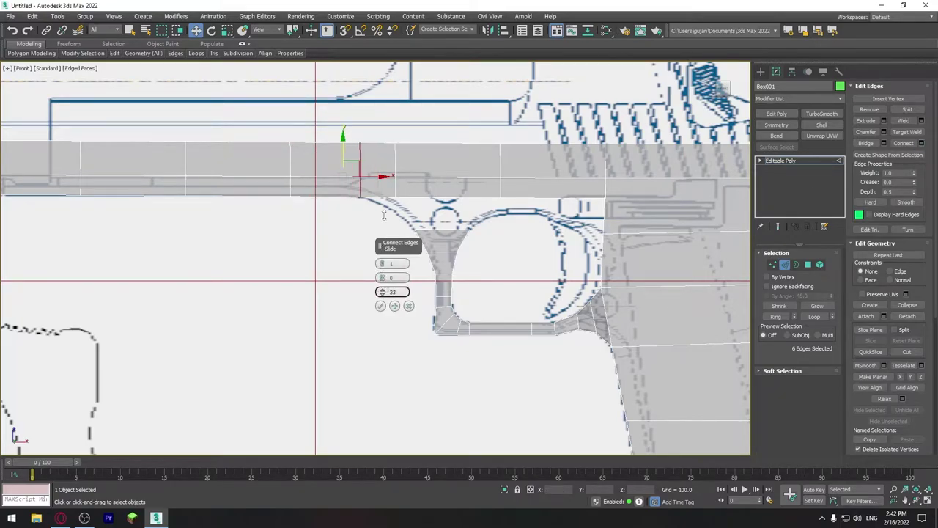
left_click(380, 306)
middle_click_drag(486, 247, 475, 242)
Move the two rear rail vertices about -2.8 on X to line up with the grip
key("1")
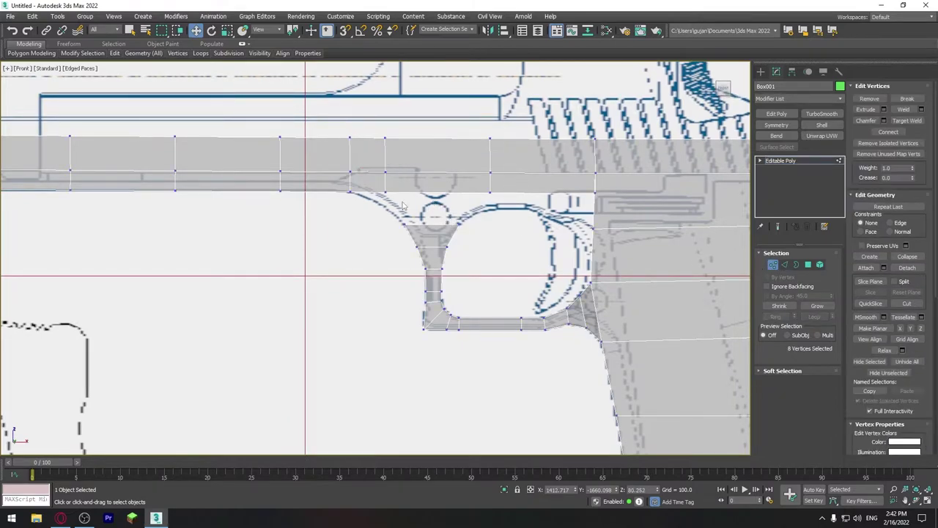
mouse_move(370, 180)
left_mouse_down()
mouse_move(399, 202)
mouse_move(596, 187)
left_mouse_up()
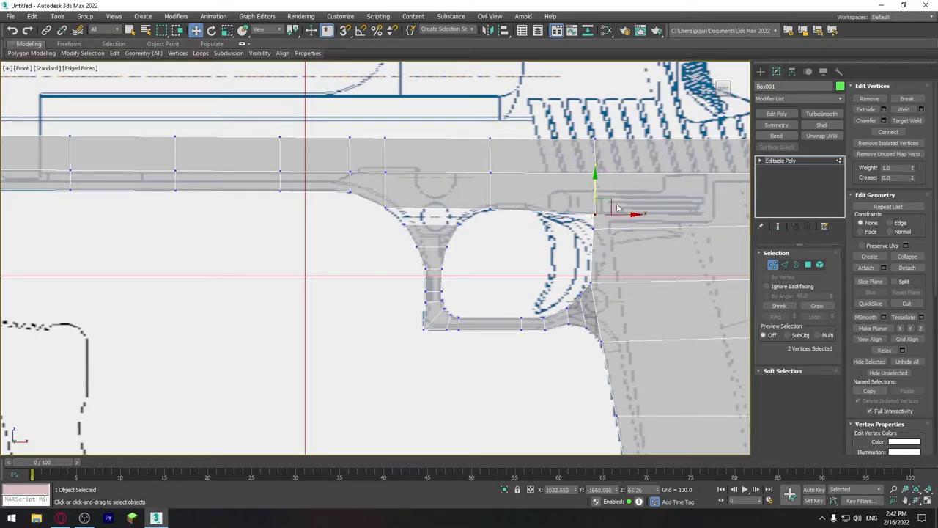
scroll(596, 189, "up", 1)
scroll(579, 201, "up", 2)
scroll(539, 223, "up", 2)
left_click_drag(543, 212, 537, 212)
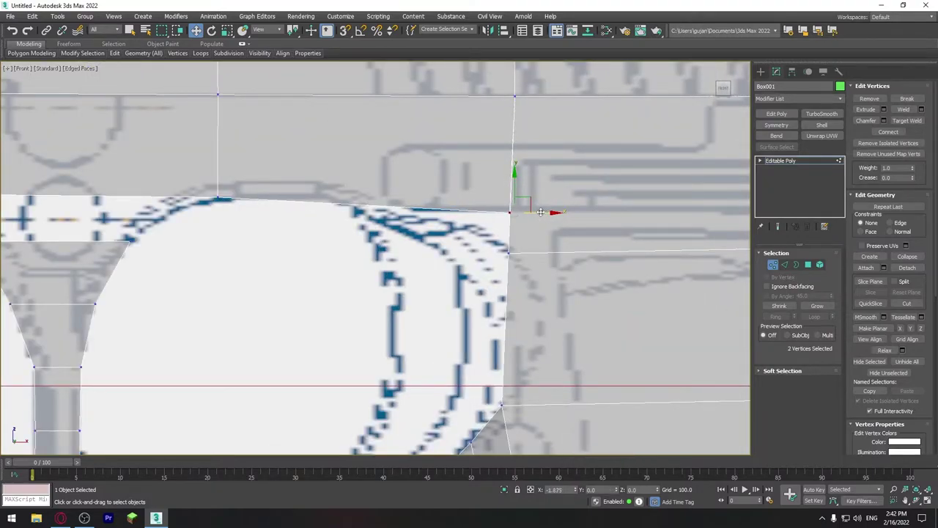
left_click_drag(541, 212, 537, 212)
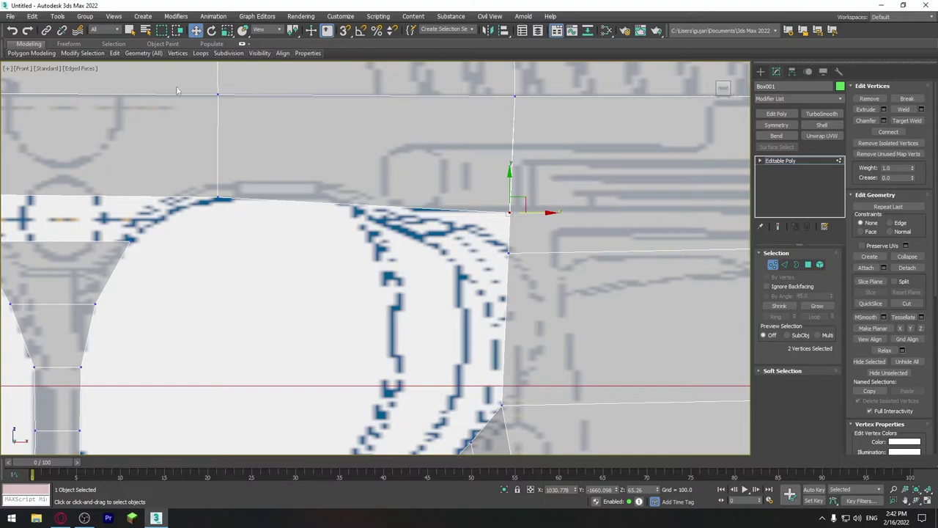
mouse_move(568, 214)
middle_mouse_down("alt")
mouse_move(410, 209)
mouse_move(356, 232)
mouse_move(382, 243)
mouse_move(401, 238)
middle_mouse_up("alt")
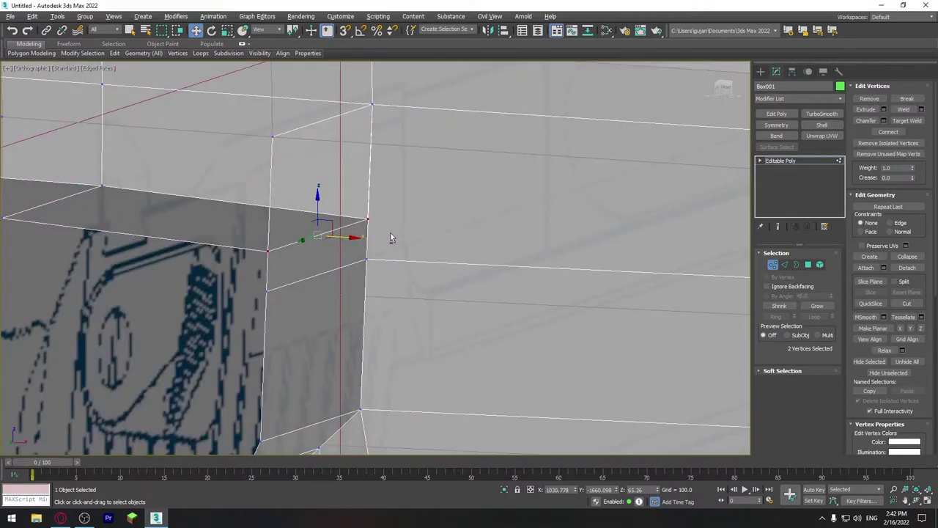
key("p")
scroll(404, 243, "down", 5)
scroll(504, 230, "up", 2)
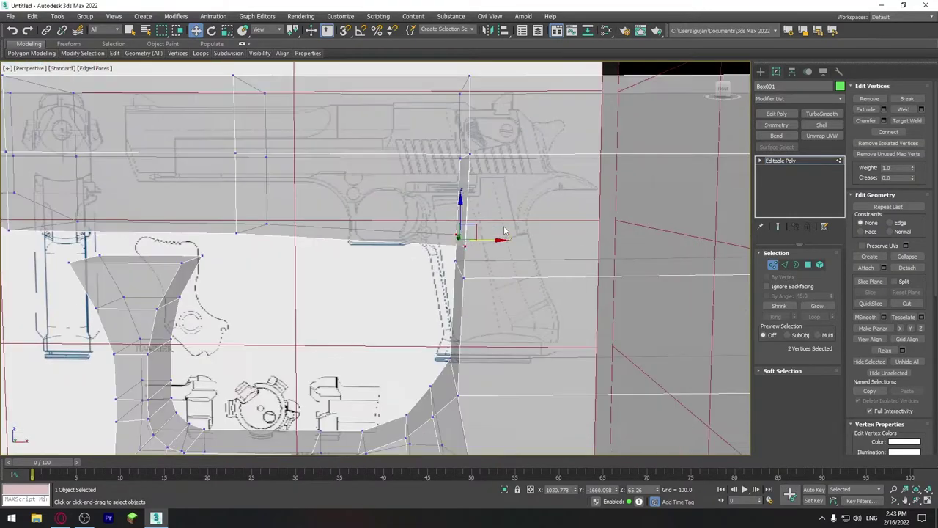
mouse_move(504, 230)
middle_mouse_down("alt")
mouse_move(597, 254)
mouse_move(590, 262)
mouse_move(662, 247)
middle_mouse_up("alt")
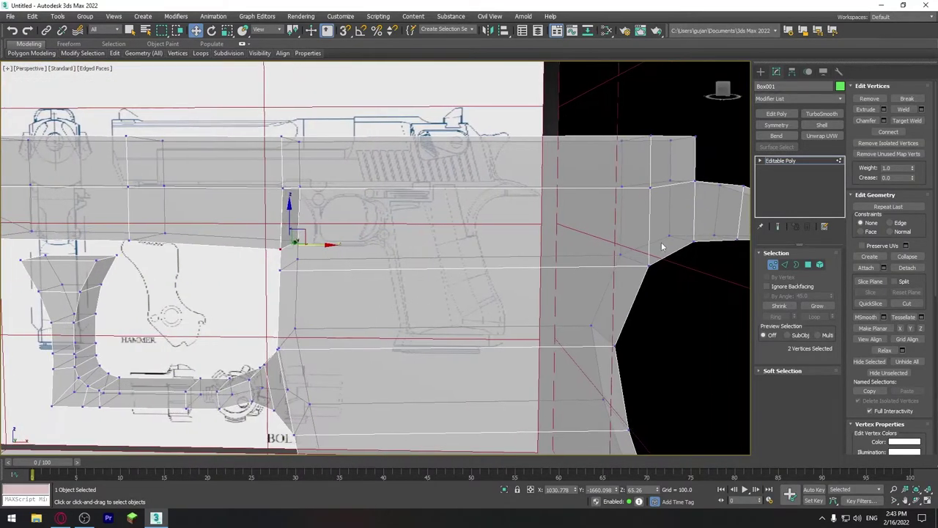
Select a 12-edge ring on the frame and connect it with an edge loop at Slide -49
left_click(785, 264)
left_click(639, 238)
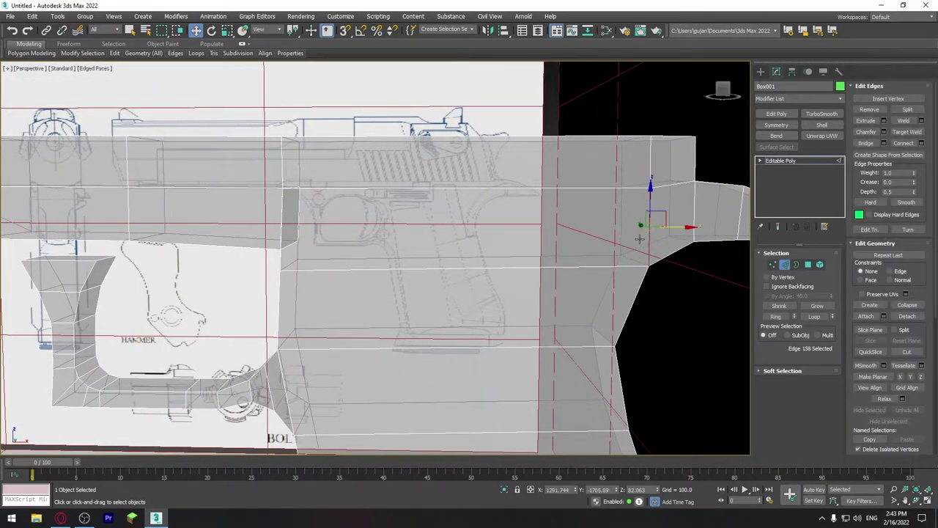
left_click(776, 316)
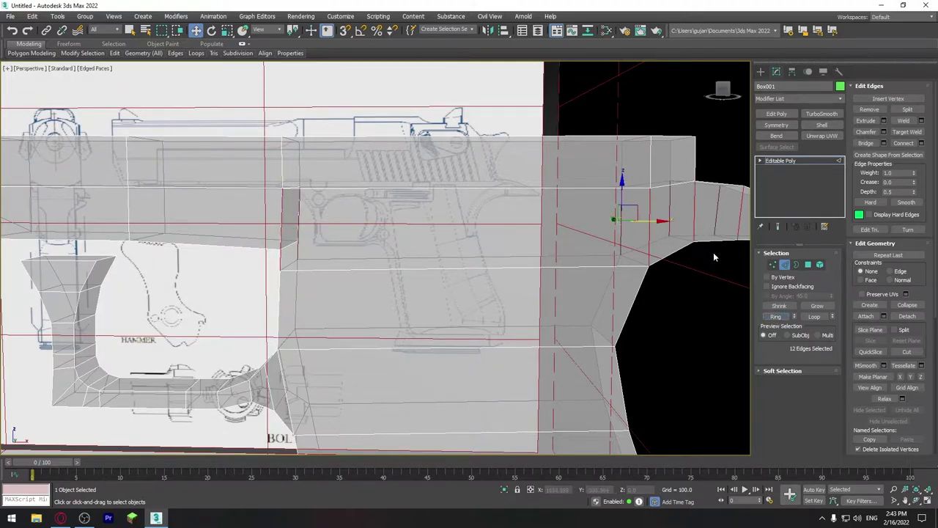
left_click(920, 143)
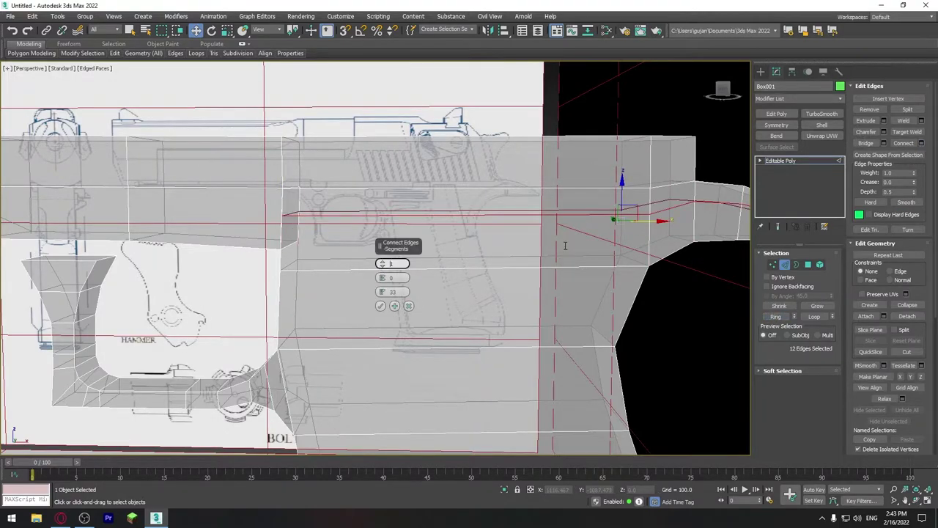
middle_click_drag(566, 246, 582, 272)
left_click_drag(381, 293, 370, 394)
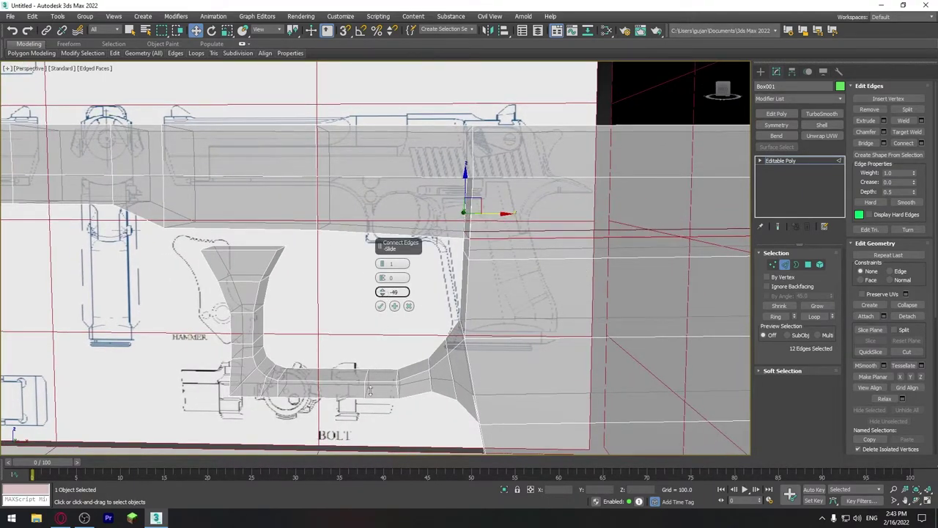
left_click(381, 306)
scroll(448, 281, "up", 3)
scroll(451, 293, "up", 3)
scroll(455, 279, "up", 3)
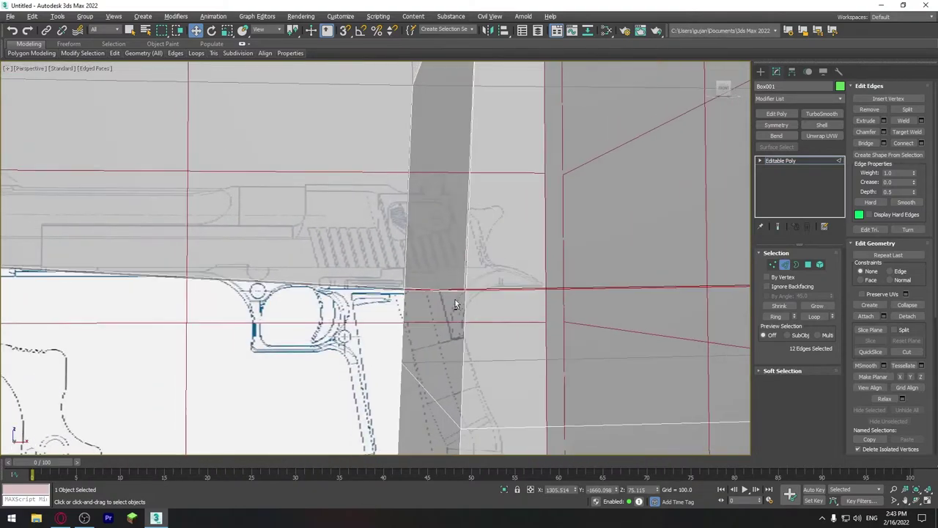
scroll(469, 227, "up", 4)
key("4")
scroll(471, 188, "up", 3)
Try selecting faces on the frame to locate the slanted polygon
scroll(475, 197, "up", 3)
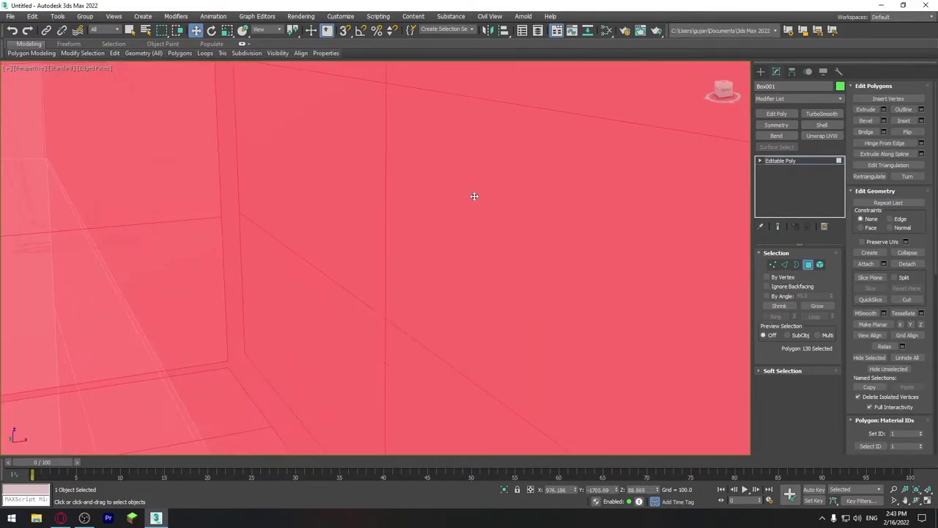
scroll(477, 197, "up", 3)
left_click(484, 209)
scroll(513, 249, "down", 2)
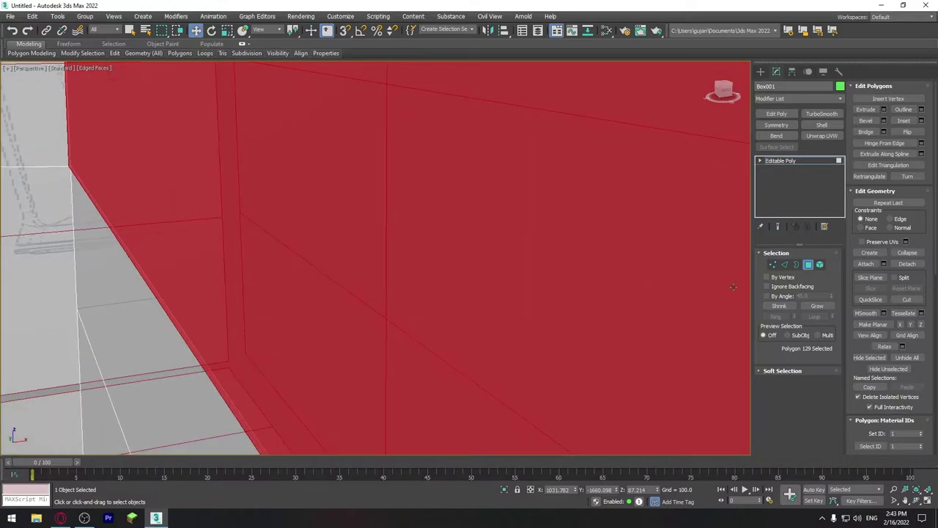
scroll(587, 268, "up", 1)
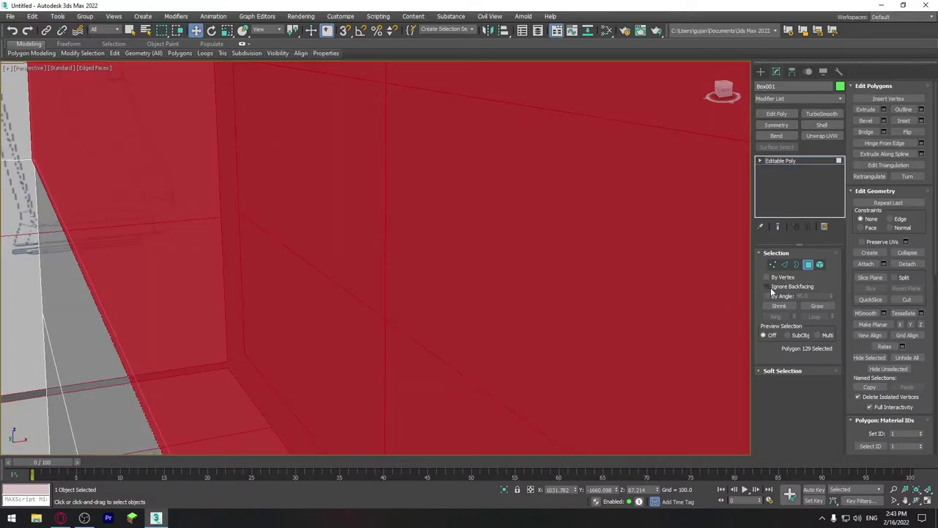
left_click(497, 197)
scroll(476, 202, "down", 1)
scroll(491, 212, "down", 2)
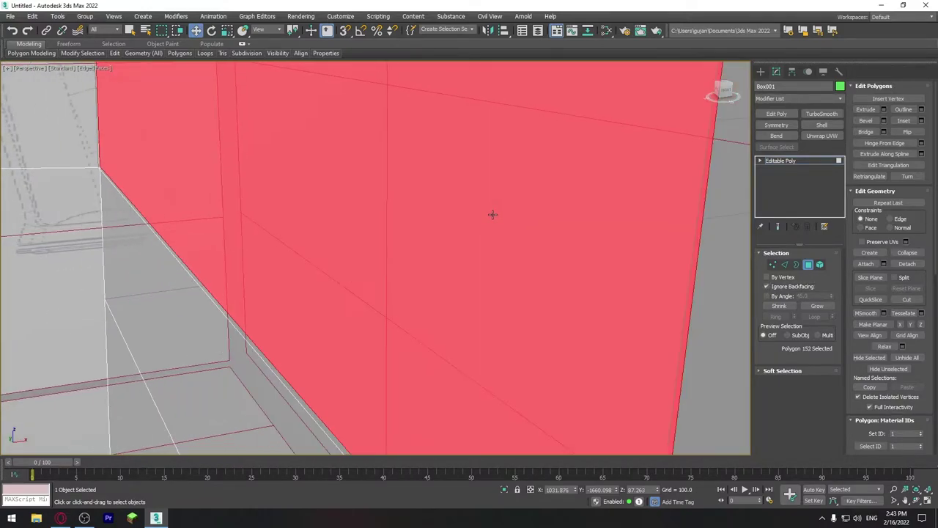
scroll(498, 212, "down", 3)
mouse_move(505, 211)
middle_mouse_down("alt")
mouse_move(535, 188)
mouse_move(500, 216)
mouse_move(588, 220)
mouse_move(547, 218)
middle_mouse_up("alt")
left_click(538, 190)
Select the slanted face on the frame's side and delete it, leaving an open hole
left_click(501, 218)
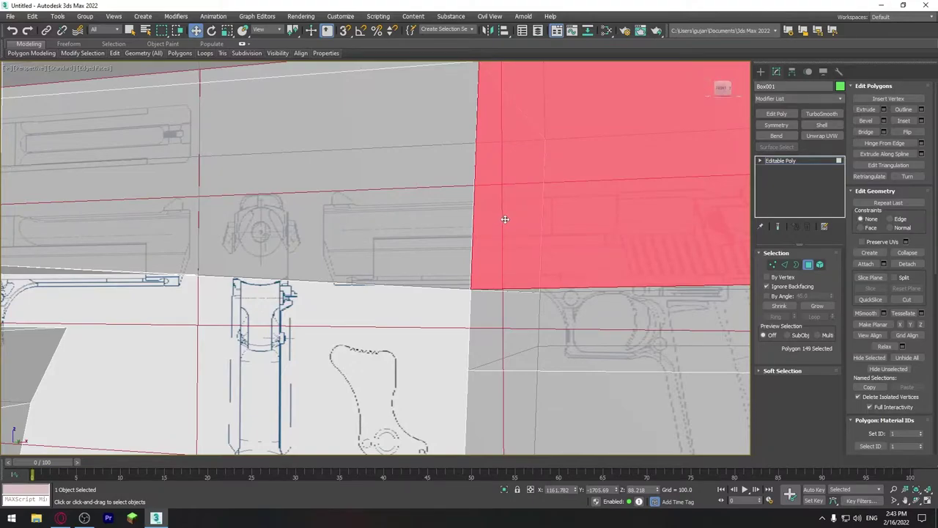
scroll(505, 218, "up", 3)
scroll(477, 215, "up", 2)
left_click(436, 228)
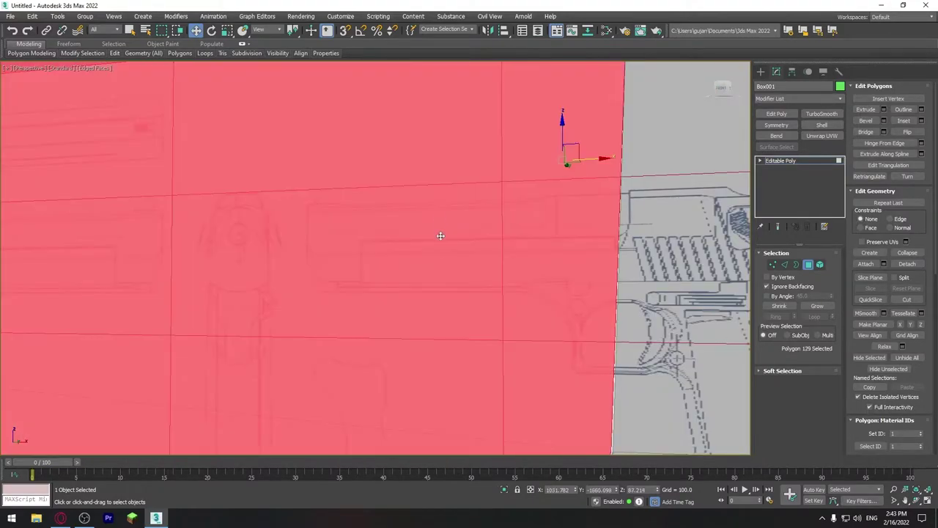
scroll(440, 237, "down", 2)
scroll(446, 249, "down", 3)
scroll(455, 257, "down", 3)
key("Delete")
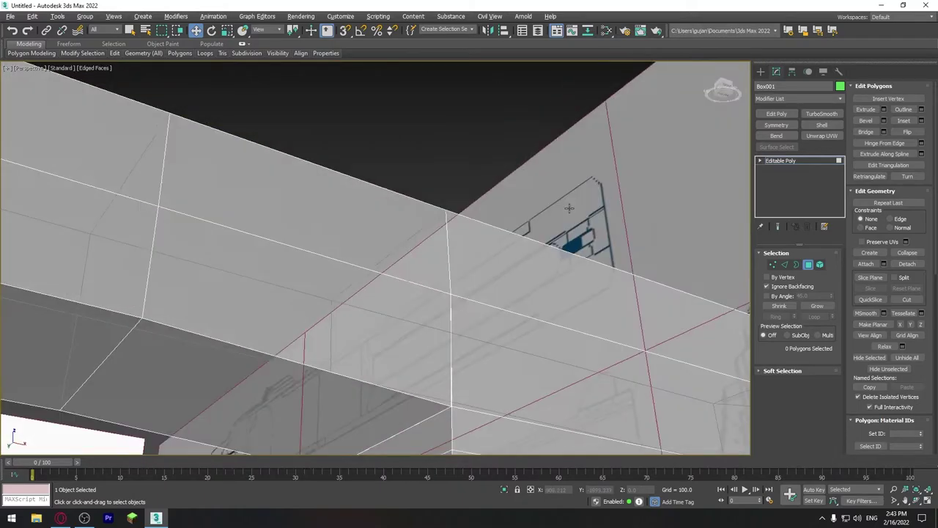
mouse_move(485, 285)
middle_mouse_down("alt")
mouse_move(559, 241)
mouse_move(550, 218)
mouse_move(555, 232)
middle_mouse_up("alt")
Target Weld the stray corner vertex at the frame opening onto its neighbour
left_click(796, 264)
middle_click_drag(513, 289, 508, 296, "alt")
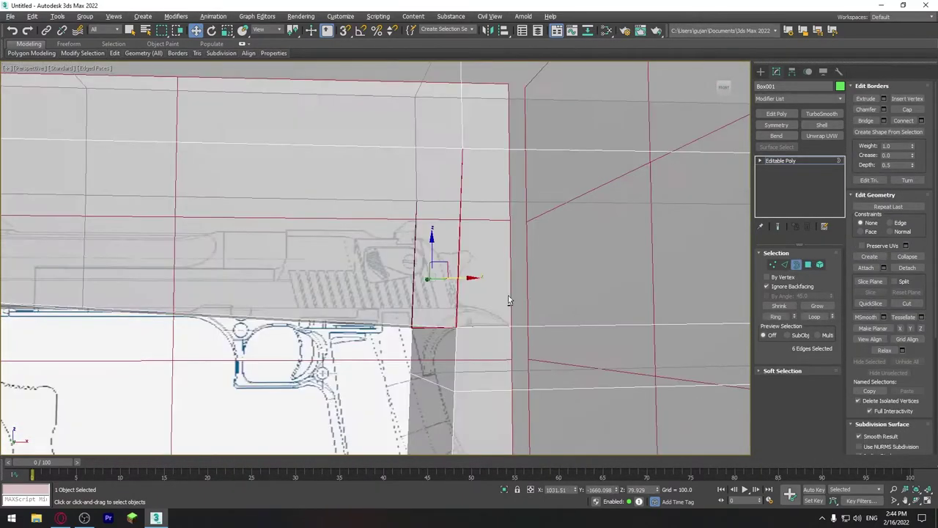
left_click(773, 265)
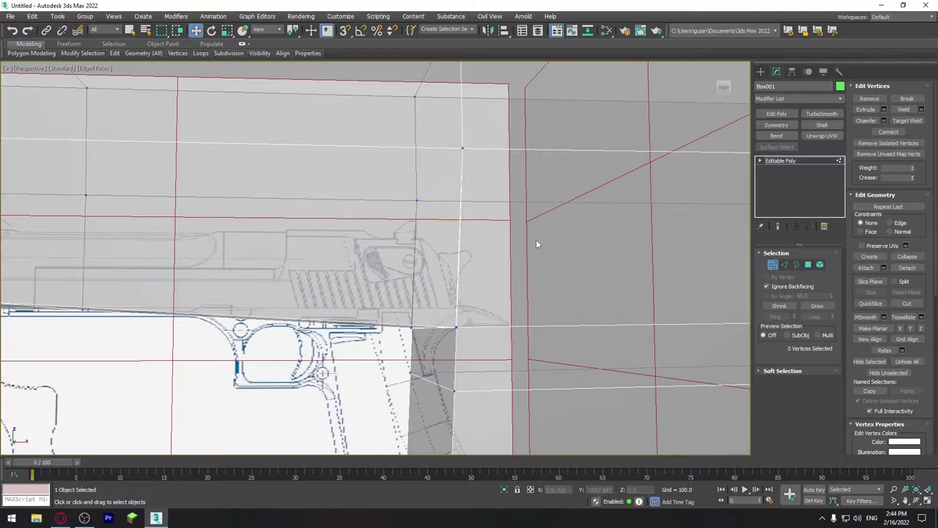
mouse_move(535, 239)
middle_mouse_down("alt")
mouse_move(473, 325)
mouse_move(414, 318)
mouse_move(416, 290)
middle_mouse_up("alt")
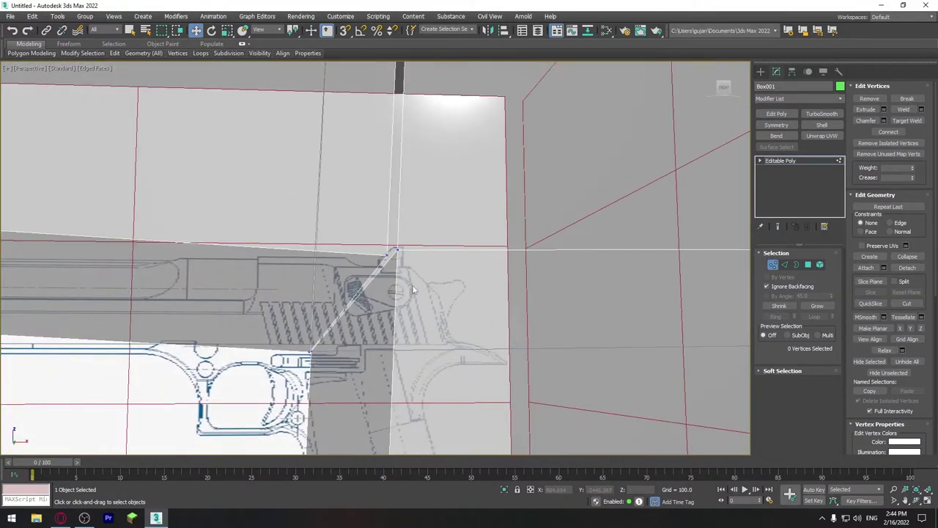
left_click(389, 255)
left_click(922, 120)
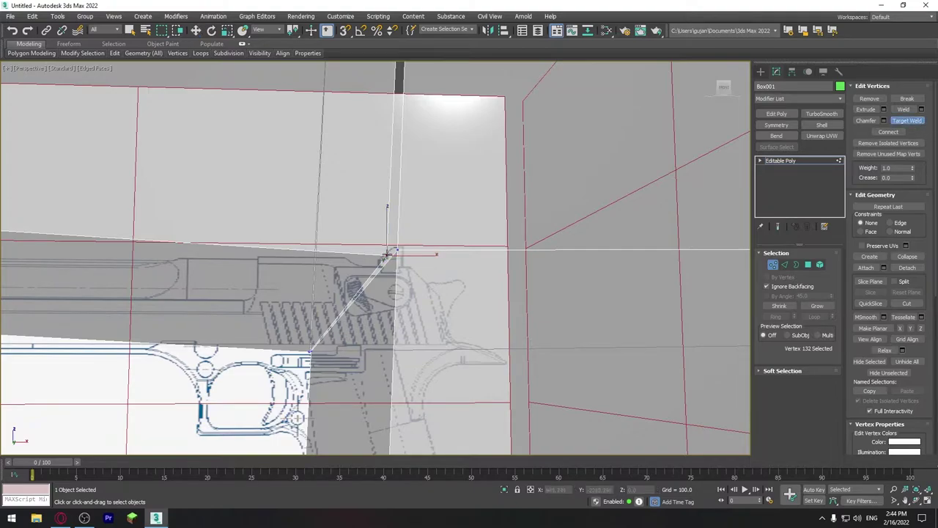
left_click(396, 251)
right_click(356, 335)
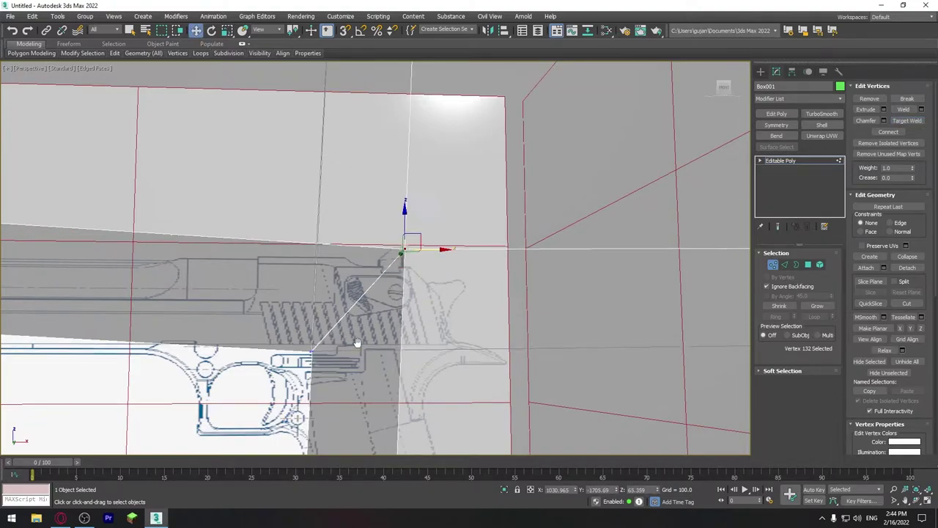
Target Weld the next loose vertex onto its neighbour and check the result in Front view
scroll(346, 343, "up", 5)
mouse_move(345, 342)
middle_mouse_down("alt")
mouse_move(359, 315)
mouse_move(346, 308)
mouse_move(329, 264)
mouse_move(329, 291)
middle_mouse_up("alt")
scroll(360, 315, "up", 3)
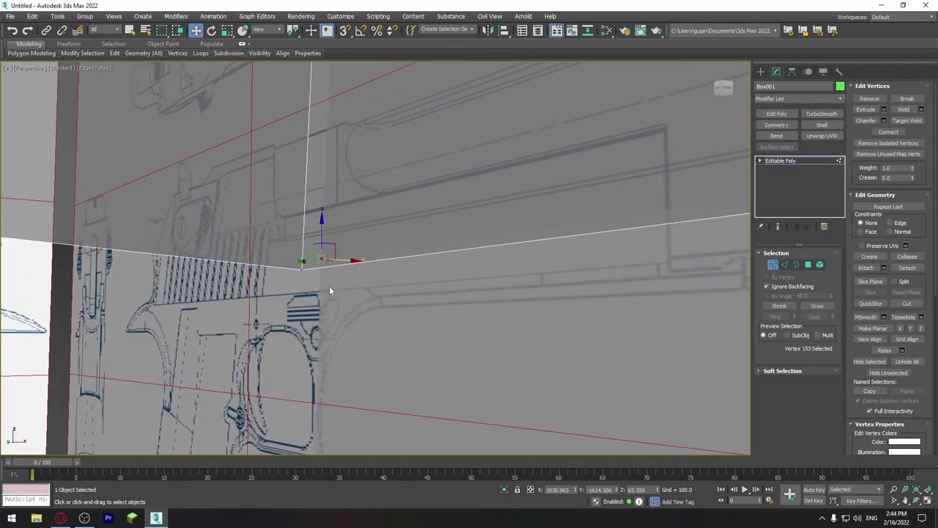
left_click(909, 121)
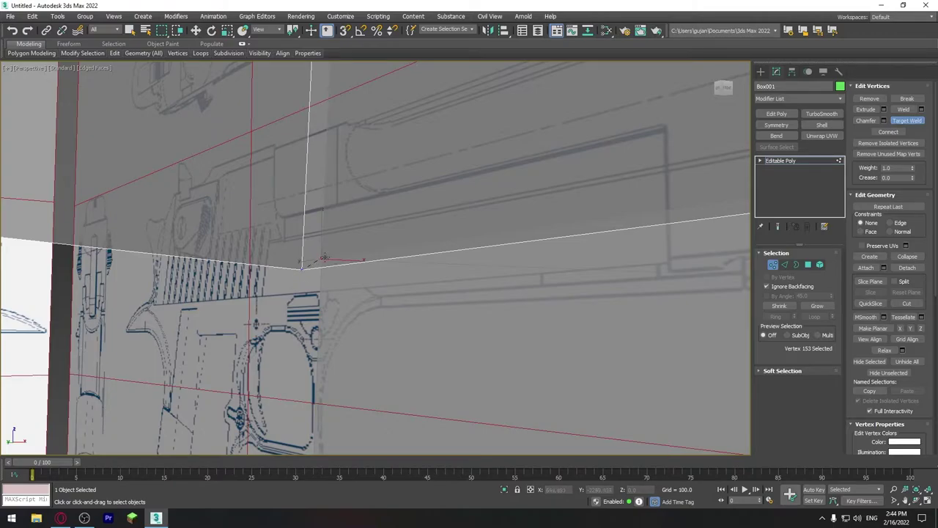
left_click(324, 258)
mouse_move(323, 257)
middle_mouse_down("alt")
mouse_move(561, 271)
mouse_move(513, 278)
mouse_move(557, 267)
middle_mouse_up("alt")
scroll(477, 263, "down", 5)
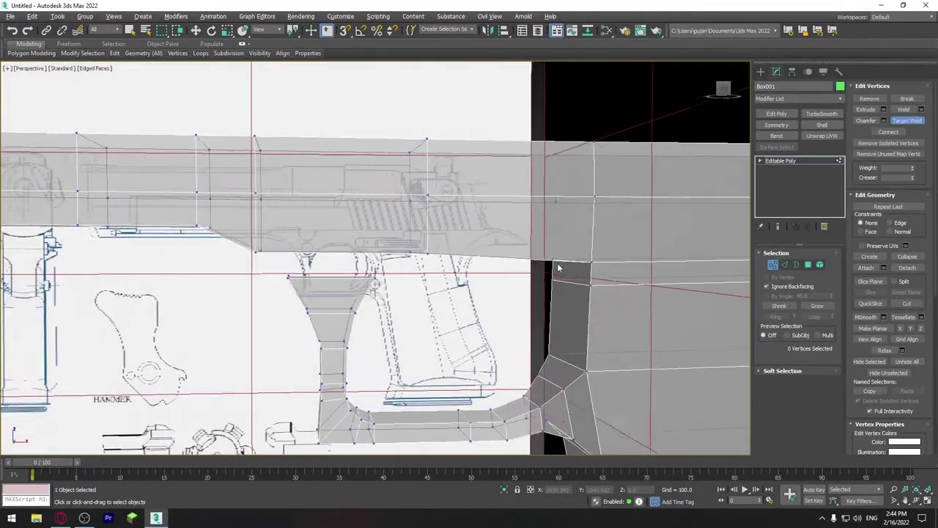
key("f")
scroll(473, 293, "up", 3)
In Polygon mode in the perspective view, select a face on the frame's underside
scroll(473, 293, "down", 4)
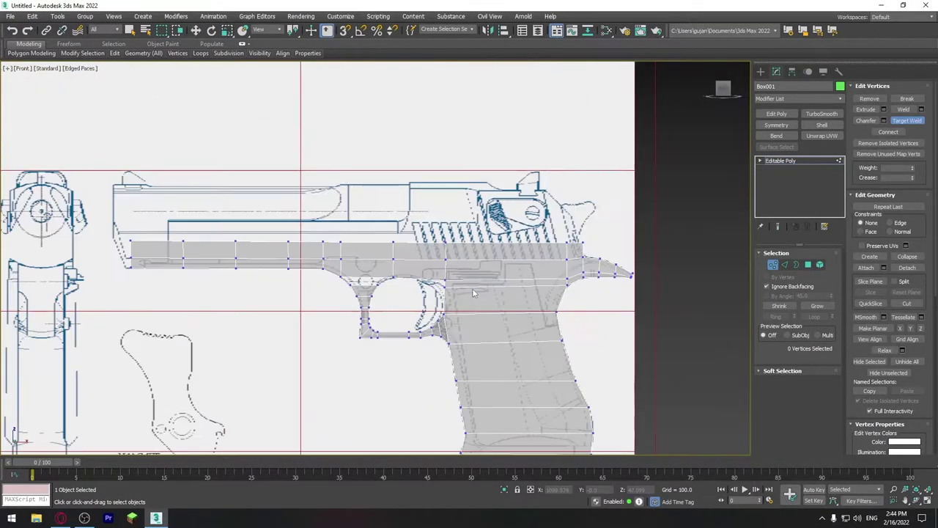
scroll(472, 293, "up", 4)
scroll(419, 251, "up", 4)
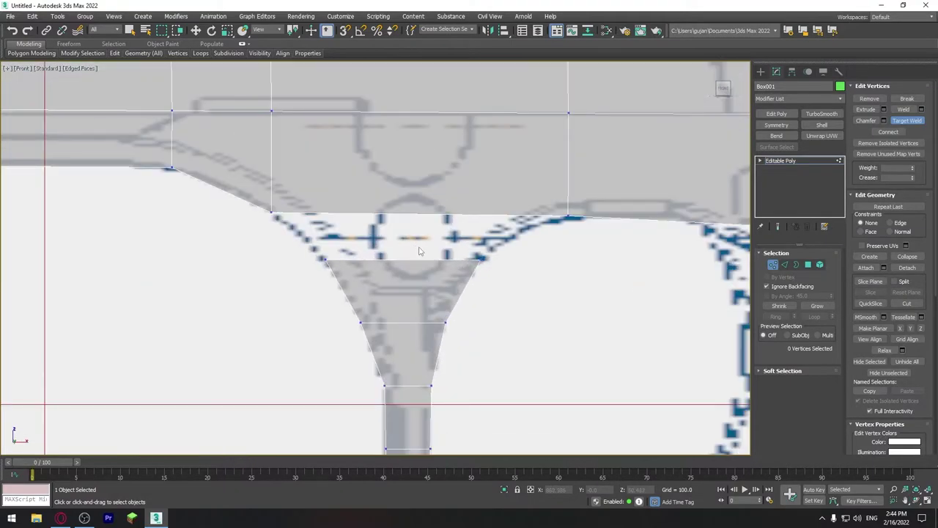
key("p")
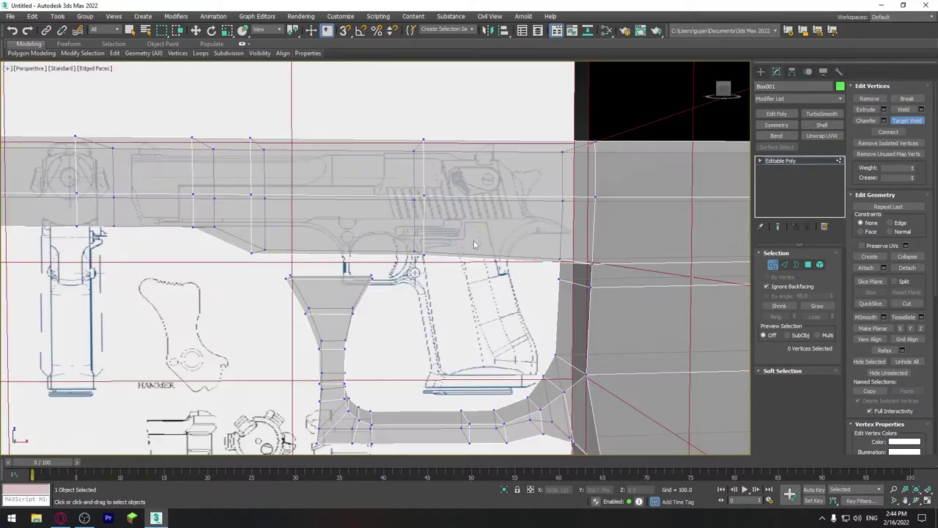
mouse_move(361, 261)
middle_mouse_down("alt")
mouse_move(360, 253)
mouse_move(357, 281)
mouse_move(303, 224)
middle_mouse_up("alt")
left_click(808, 265)
left_click(305, 235)
Add the trigger guard's top face and bridge the two faces together
middle_click_drag(350, 290, 402, 291, "alt")
left_click(351, 295, "ctrl")
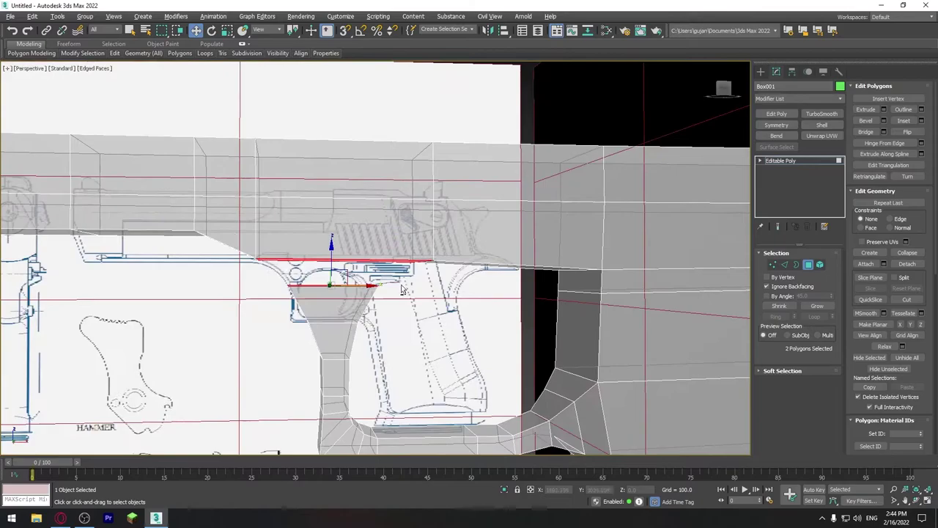
left_click(884, 132)
left_click(380, 320)
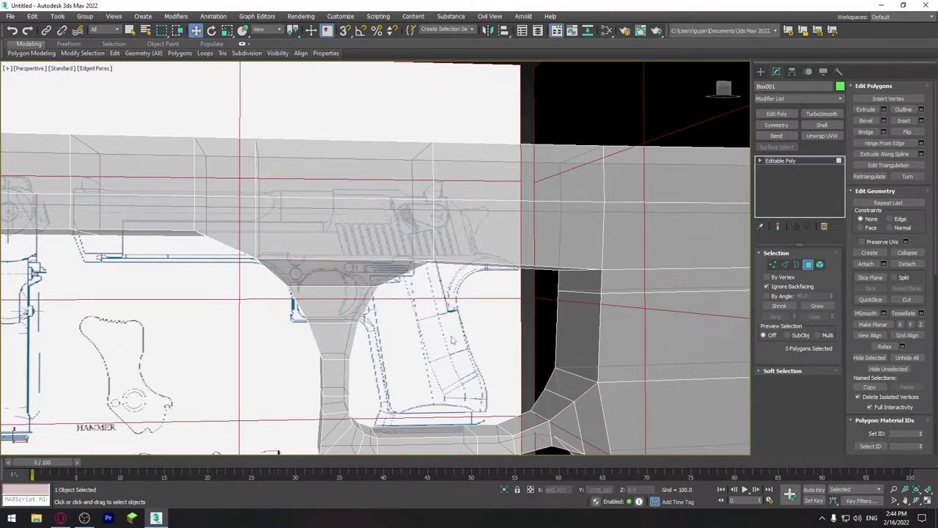
scroll(459, 321, "down", 10)
middle_click_drag(498, 327, 509, 317, "alt")
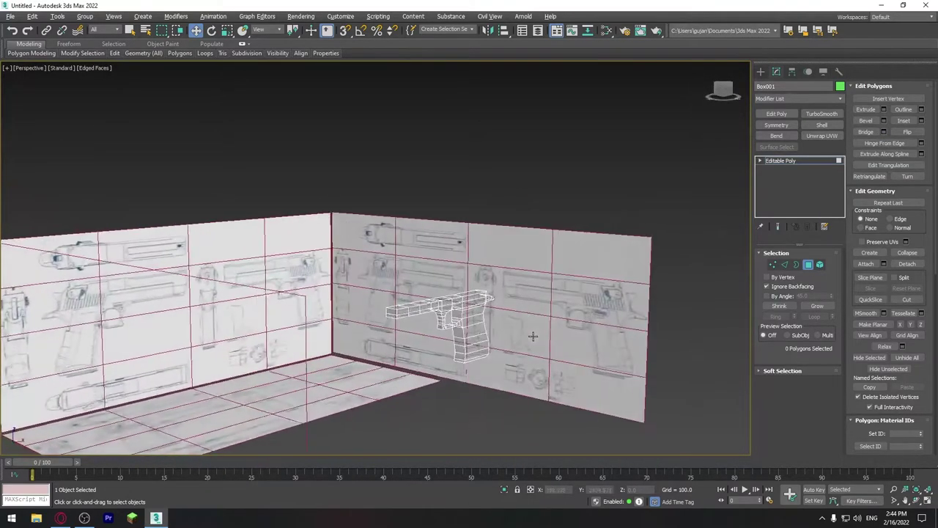
scroll(509, 317, "up", 10)
Extrude the rail's front polygons forward using Extrude settings
key("2")
key("f")
key("p")
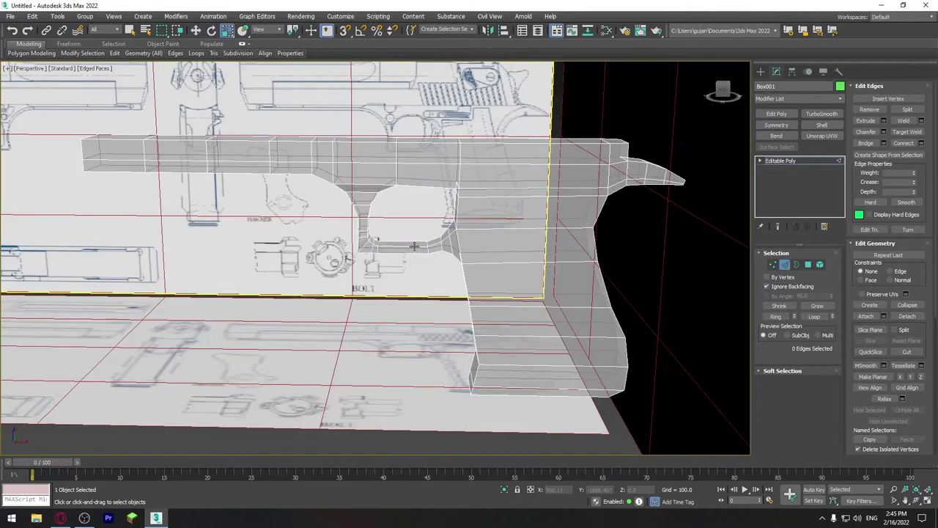
scroll(591, 261, "down", 3)
middle_click_drag(591, 261, 430, 218, "alt")
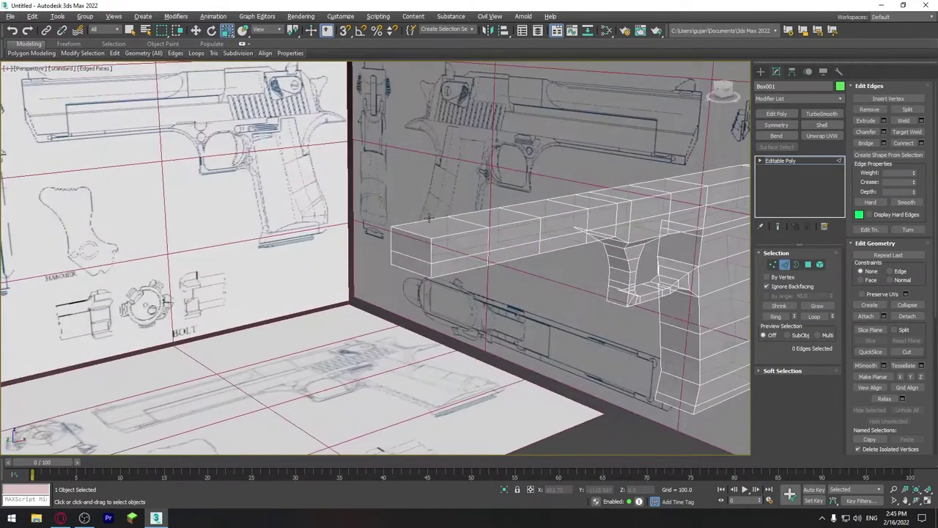
left_click(809, 265)
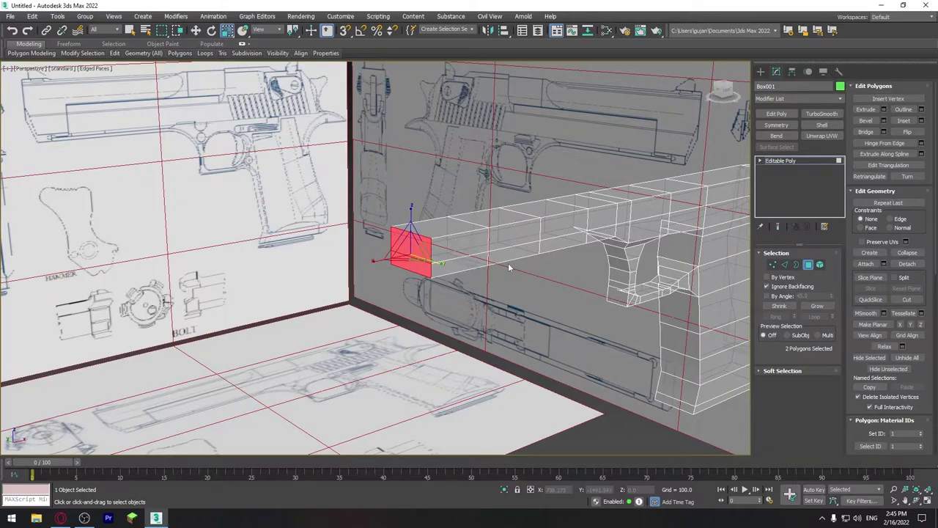
key("f")
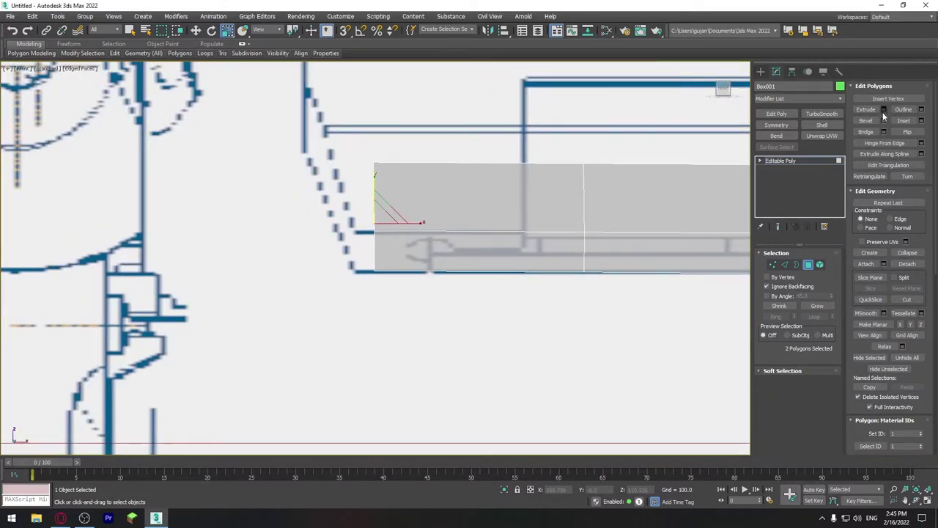
left_click(884, 110)
left_click(380, 291)
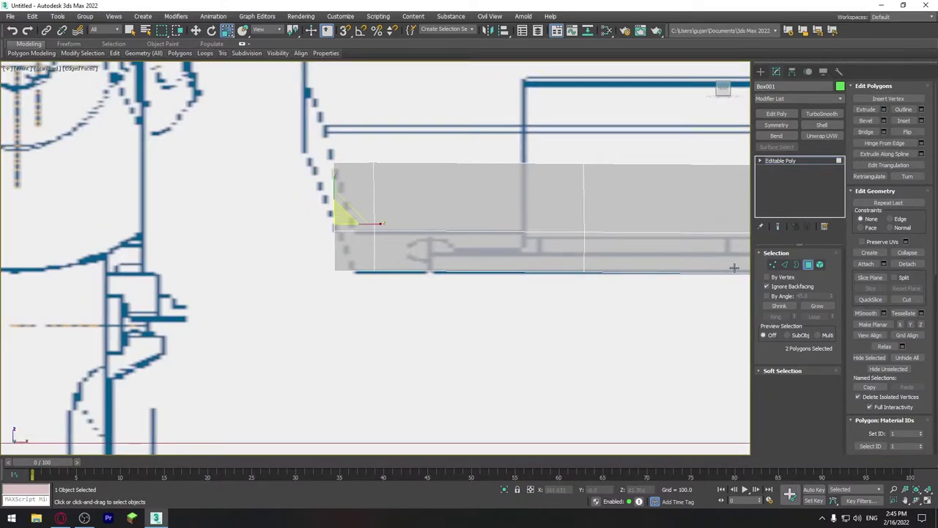
Slant the rail tip by moving its top front vertex left to match the blueprint
left_click(772, 264)
key("w")
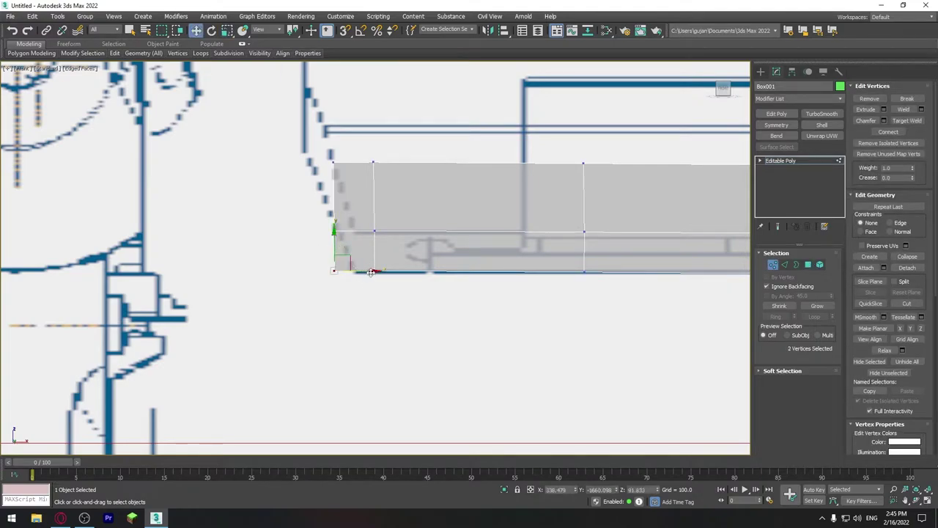
middle_click_drag(385, 270, 388, 284)
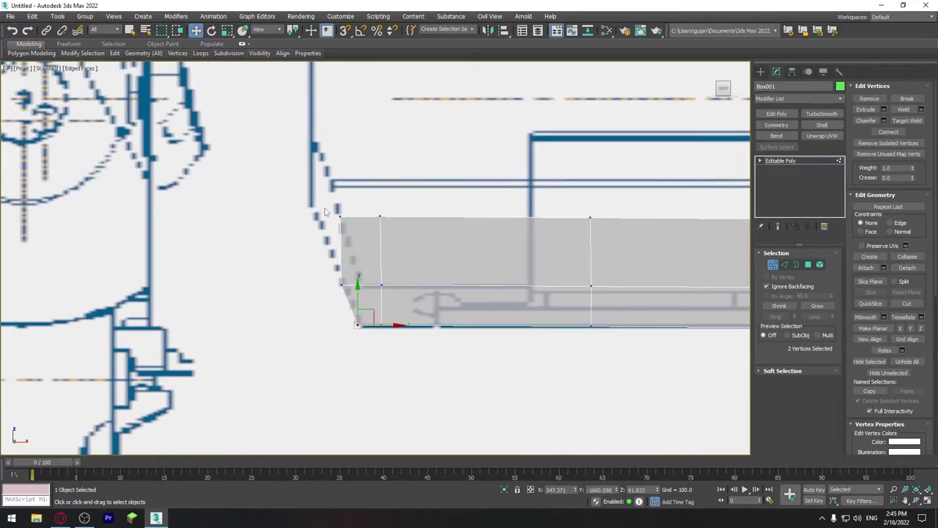
left_click_drag(369, 226, 349, 217)
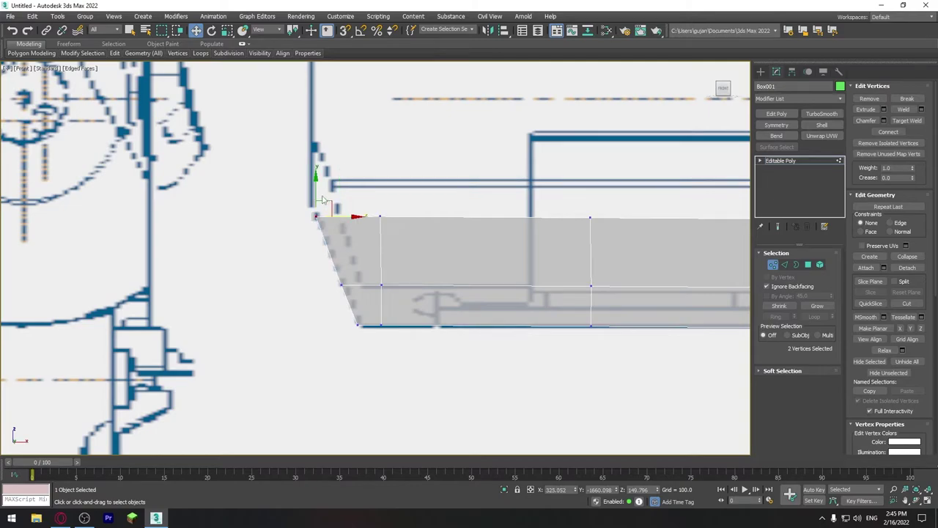
scroll(498, 285, "down", 3)
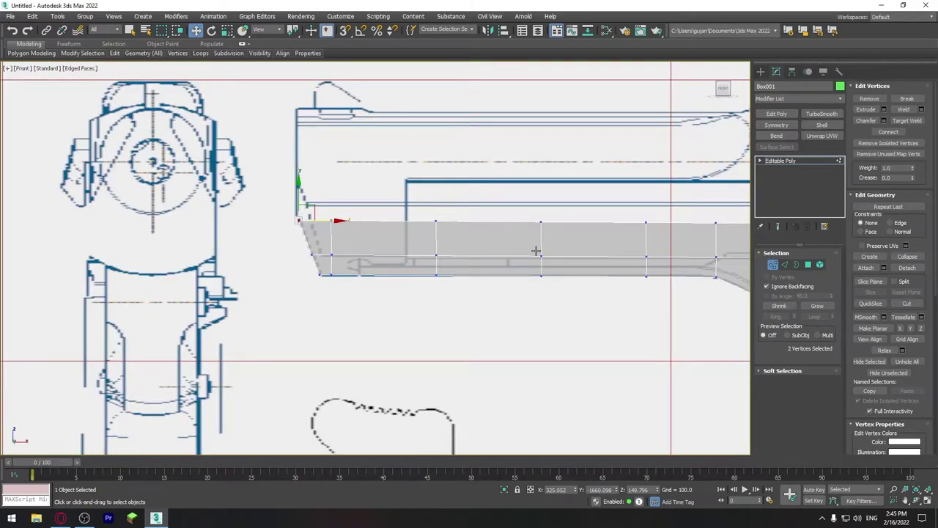
scroll(536, 251, "down", 2)
scroll(445, 251, "down", 2)
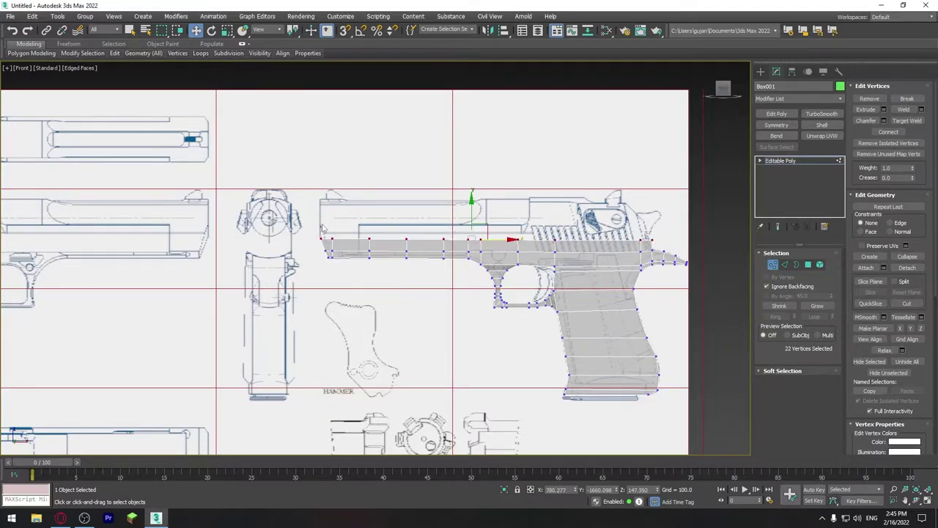
scroll(323, 228, "up", 3)
scroll(411, 219, "up", 2)
scroll(469, 231, "down", 2)
scroll(481, 232, "down", 2)
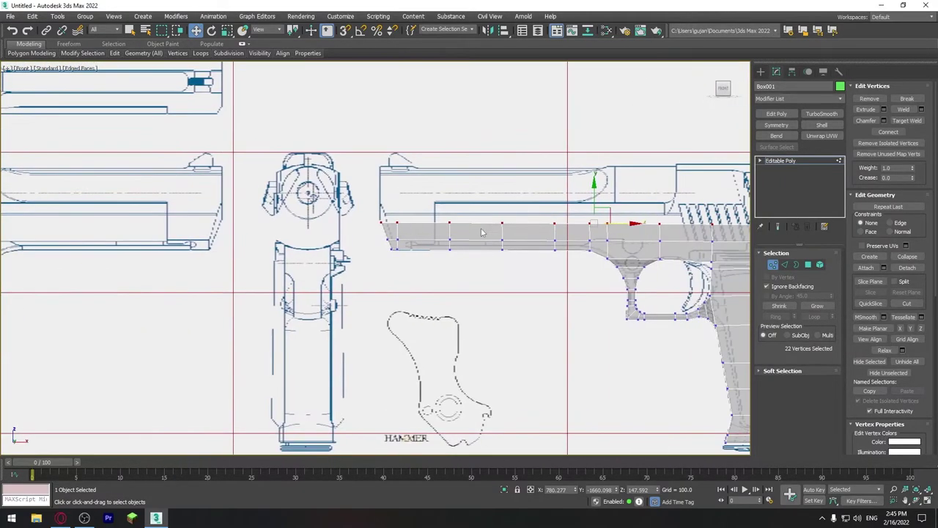
scroll(590, 211, "up", 3)
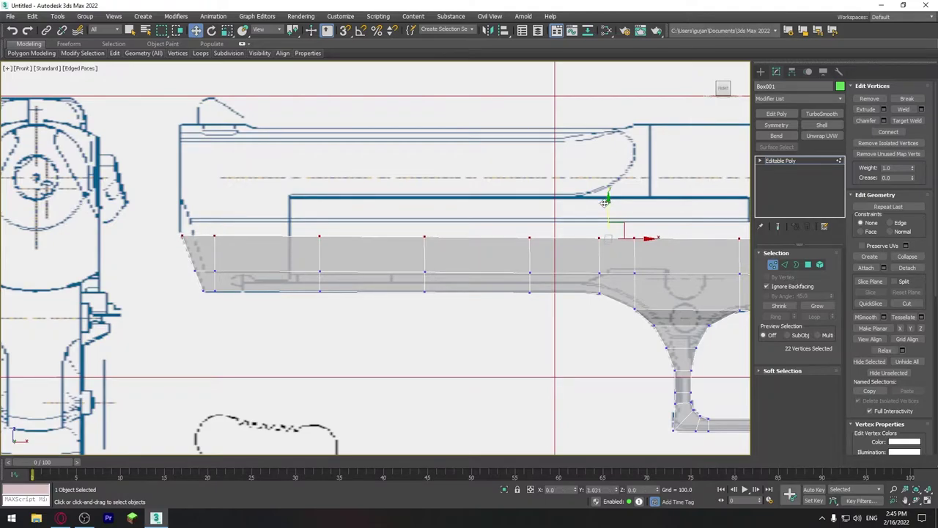
scroll(590, 262, "down", 2)
middle_click_drag(590, 262, 309, 258)
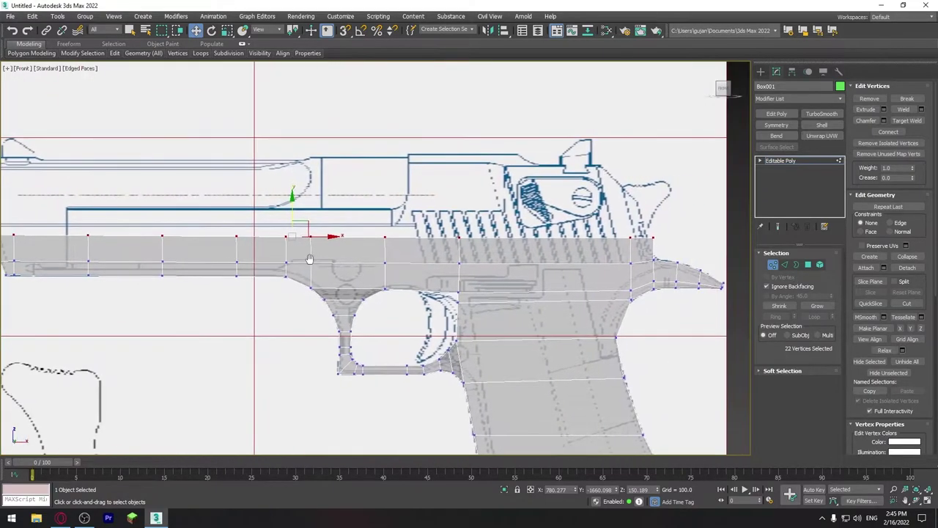
scroll(524, 287, "down", 4)
scroll(525, 306, "down", 1)
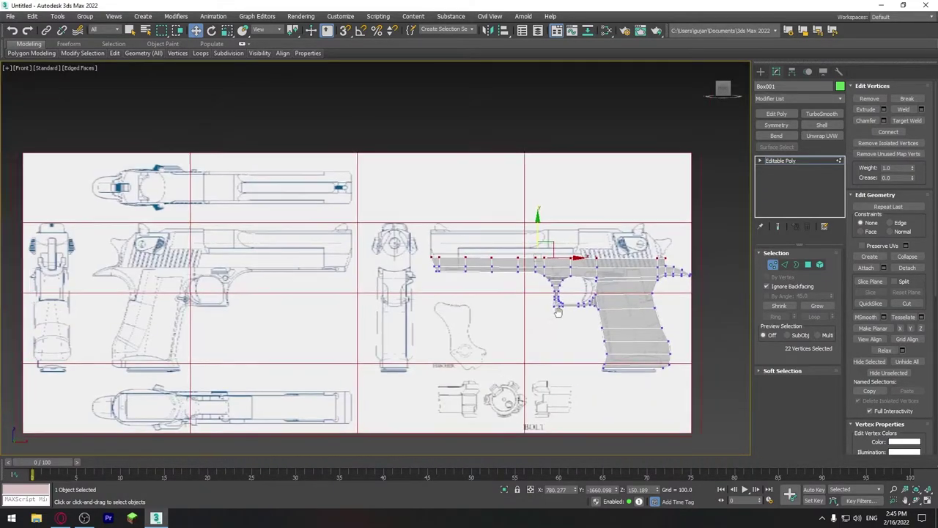
scroll(526, 306, "down", 3)
scroll(525, 306, "down", 1)
scroll(526, 306, "up", 4)
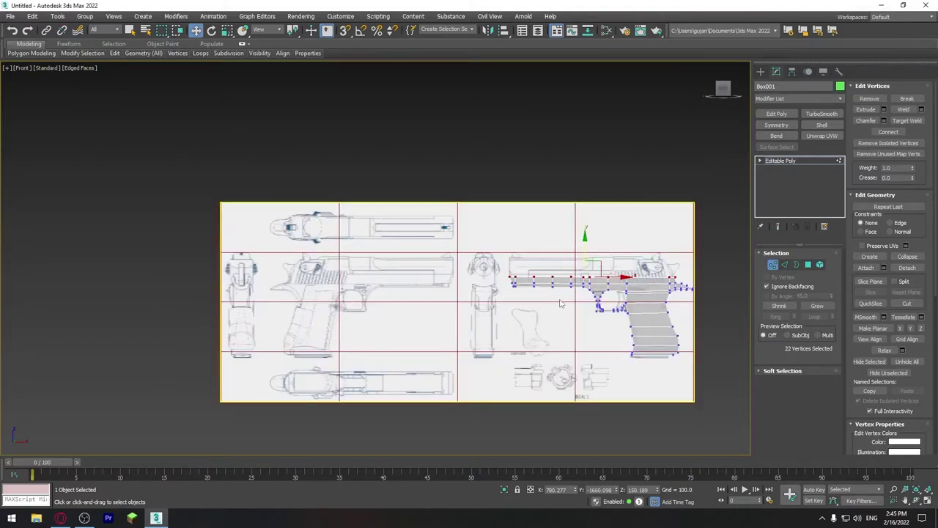
key("p")
scroll(571, 304, "down", 3)
scroll(576, 290, "down", 3)
Leave Vertex mode and draw a new Standard Primitives Plane in the scene
scroll(616, 351, "down", 1)
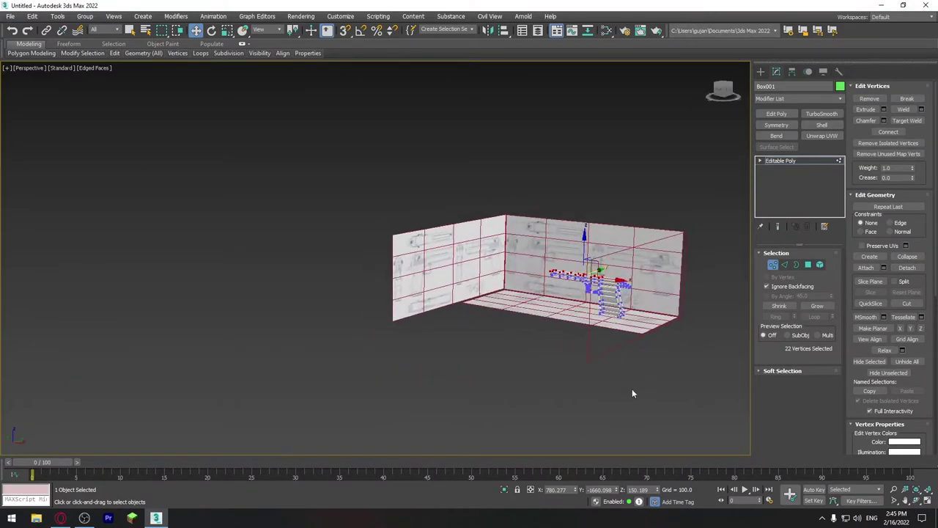
left_click(633, 393)
middle_click_drag(632, 393, 716, 299, "alt")
left_click(772, 266)
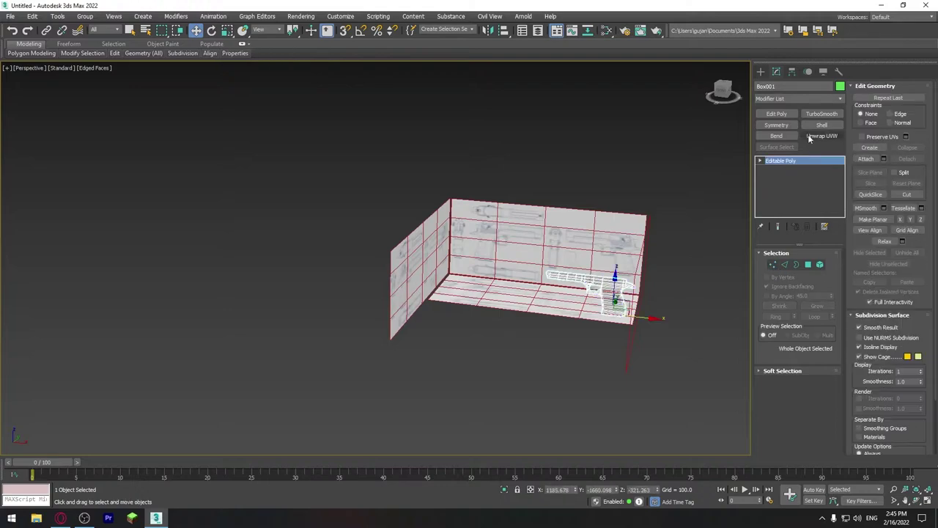
left_click(763, 71)
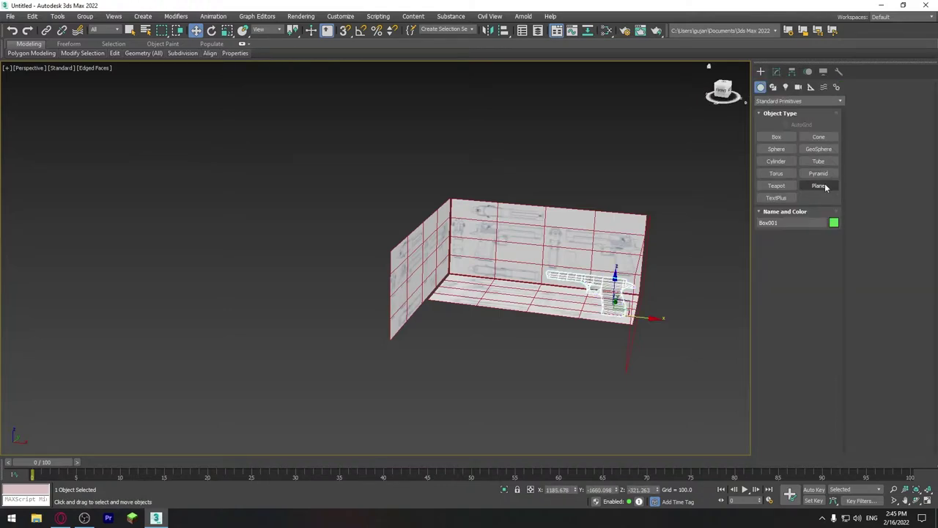
left_click(821, 186)
middle_click_drag(494, 198, 469, 293, "alt")
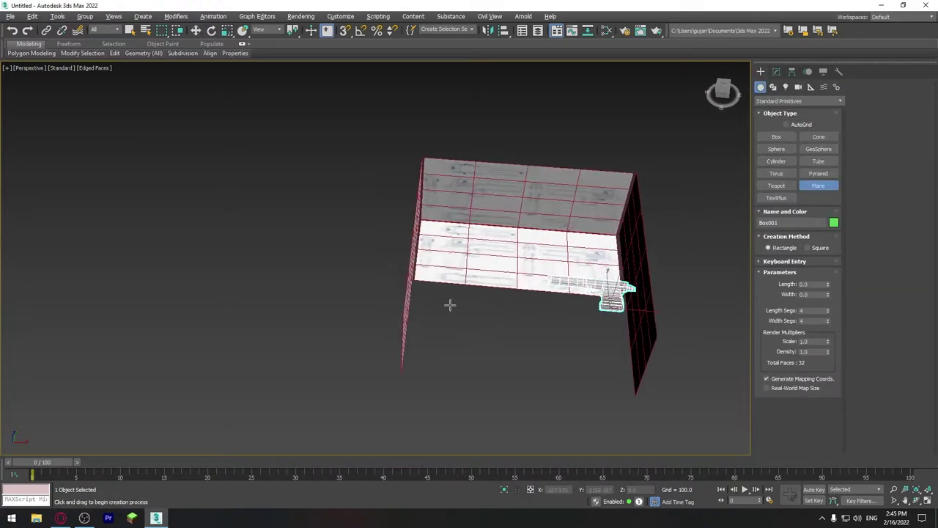
left_click_drag(446, 302, 589, 389)
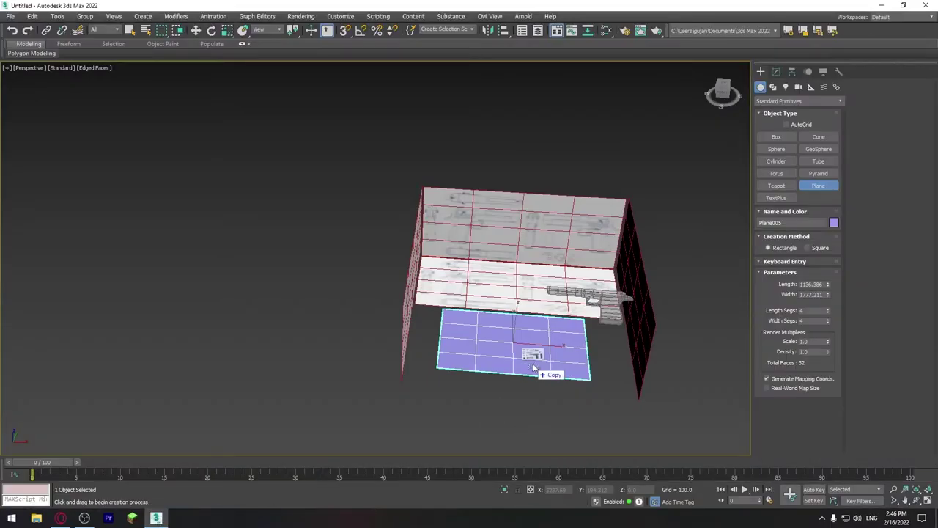
Apply the 3.jpg pistol photo onto the new plane
mouse_move(123, 503)
left_mouse_down()
mouse_move(532, 363)
mouse_move(540, 417)
left_mouse_up()
key("e")
mouse_move(540, 417)
middle_mouse_down("alt")
mouse_move(574, 266)
mouse_move(594, 285)
middle_mouse_up("alt")
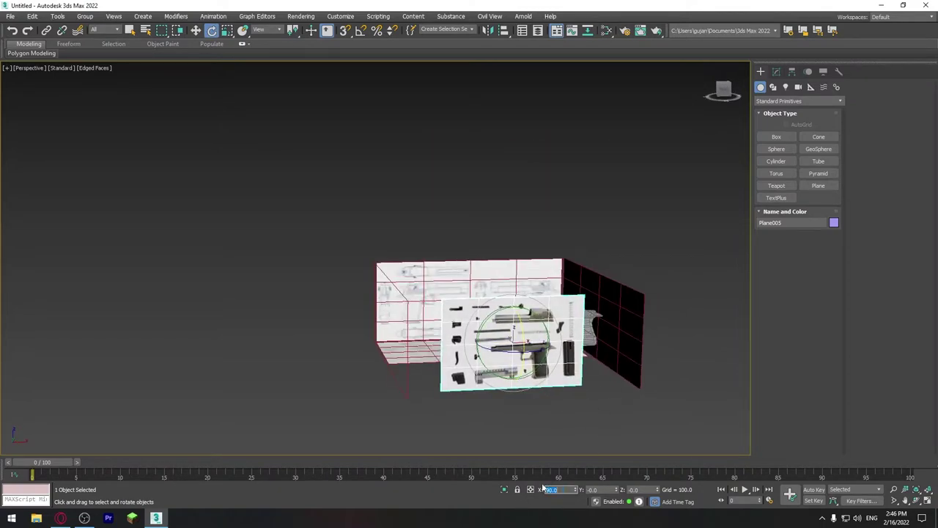
mouse_move(528, 344)
middle_mouse_down()
mouse_move(434, 345)
mouse_move(396, 300)
mouse_move(496, 291)
mouse_move(371, 217)
middle_mouse_up()
Move the photo plane into place above the blueprint planes
key("w")
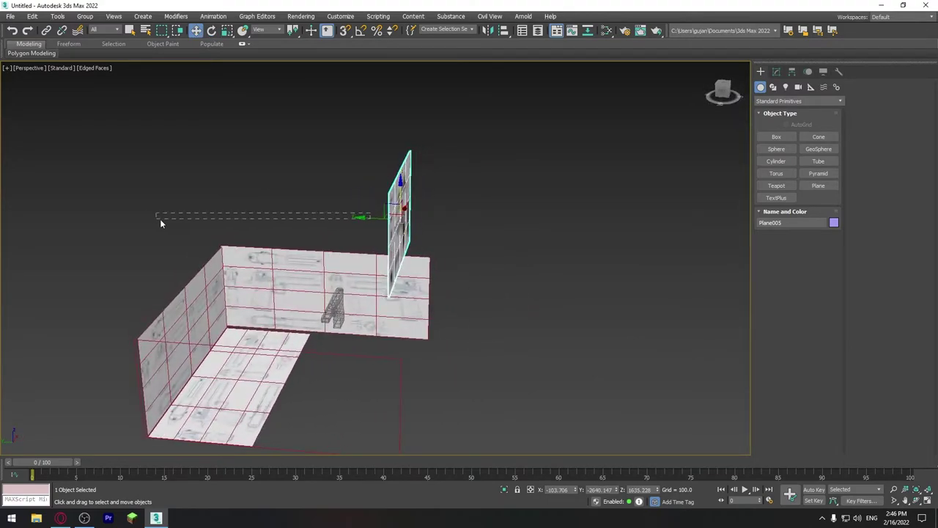
mouse_move(159, 220)
left_mouse_down()
mouse_move(373, 214)
mouse_move(137, 203)
left_mouse_up()
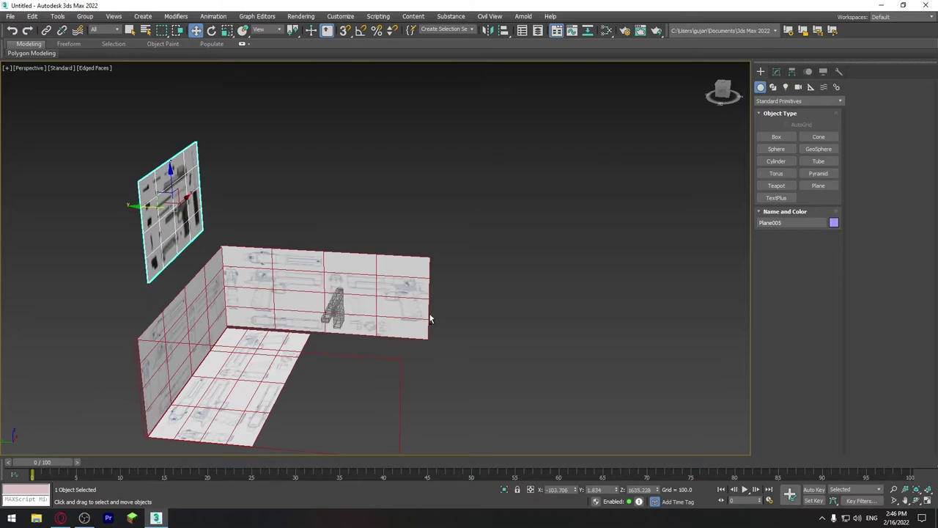
middle_click_drag(431, 319, 201, 222, "alt")
mouse_move(174, 190)
left_mouse_down()
mouse_move(177, 245)
mouse_move(180, 226)
left_mouse_up()
scroll(180, 226, "up", 2)
scroll(249, 268, "up", 2)
mouse_move(249, 269)
middle_mouse_down("alt")
mouse_move(328, 273)
mouse_move(389, 356)
middle_mouse_up("alt")
scroll(328, 273, "up", 3)
scroll(328, 273, "up", 2)
scroll(299, 285, "up", 3)
On Box001, Connect the four rail edges to add a vertical edge loop
left_click(433, 284)
left_click(777, 71)
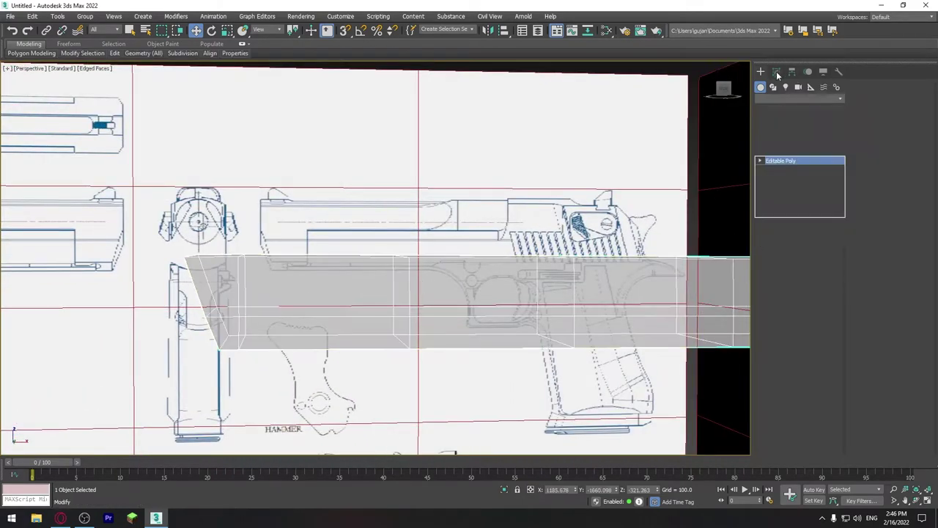
key("2")
left_click(922, 143)
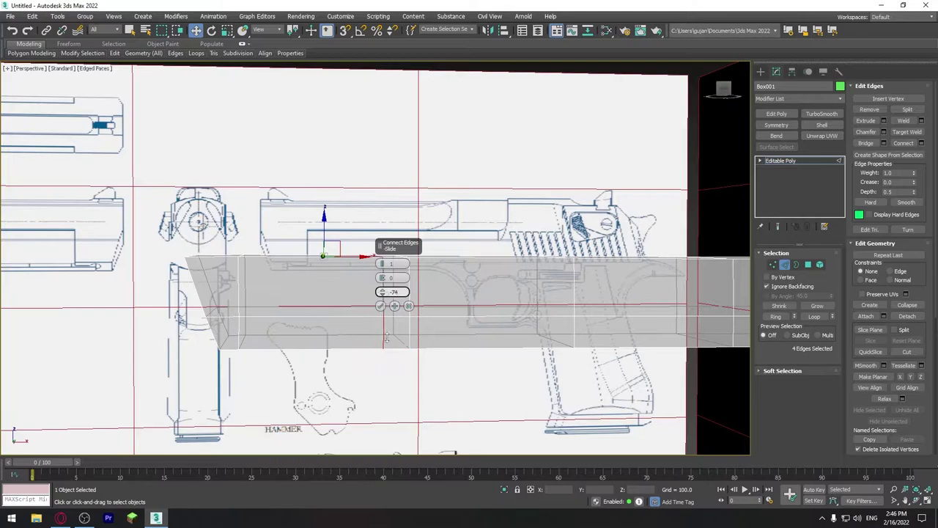
left_click(390, 290)
In the Front view, lower the rail's top vertices slightly to follow the blueprint
key("1")
key("f")
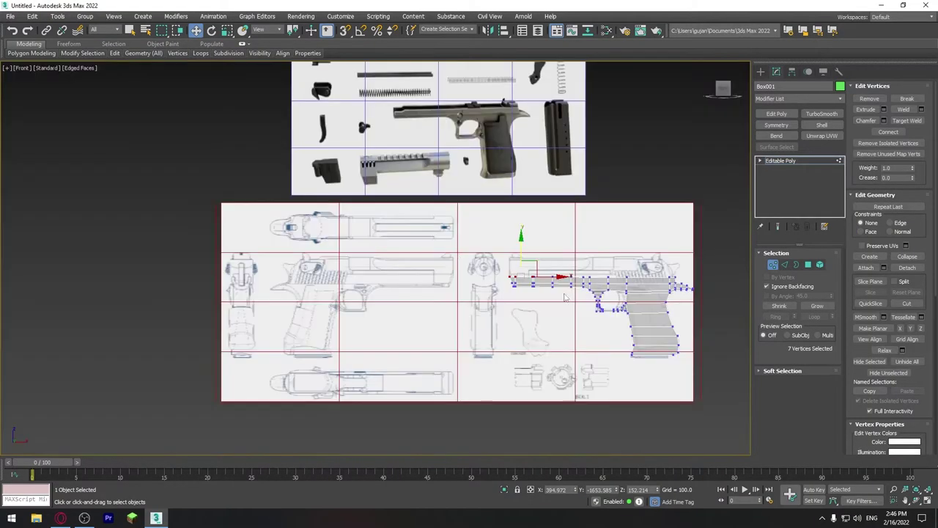
scroll(99, 289, "up", 5)
left_click(99, 289)
left_click_drag(203, 283, 197, 283)
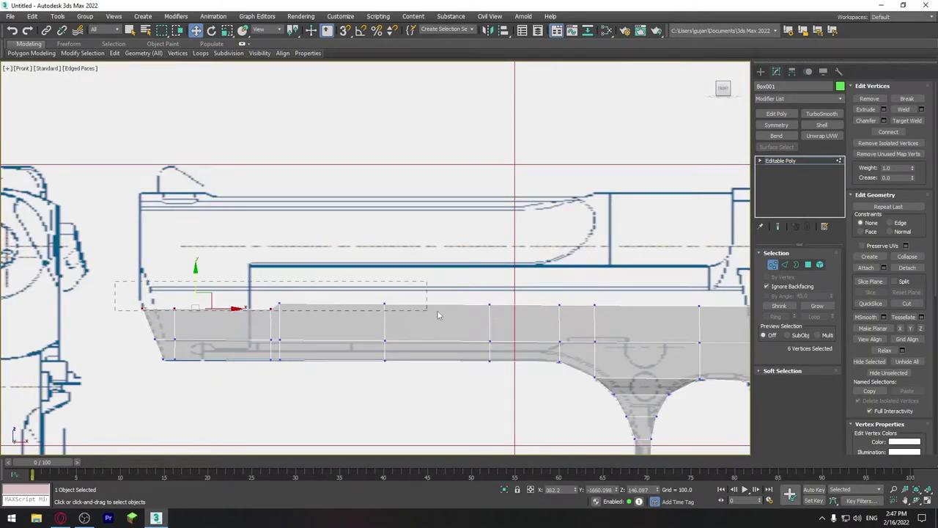
scroll(437, 316, "down", 3)
scroll(437, 315, "down", 2)
left_click_drag(645, 289, 293, 309)
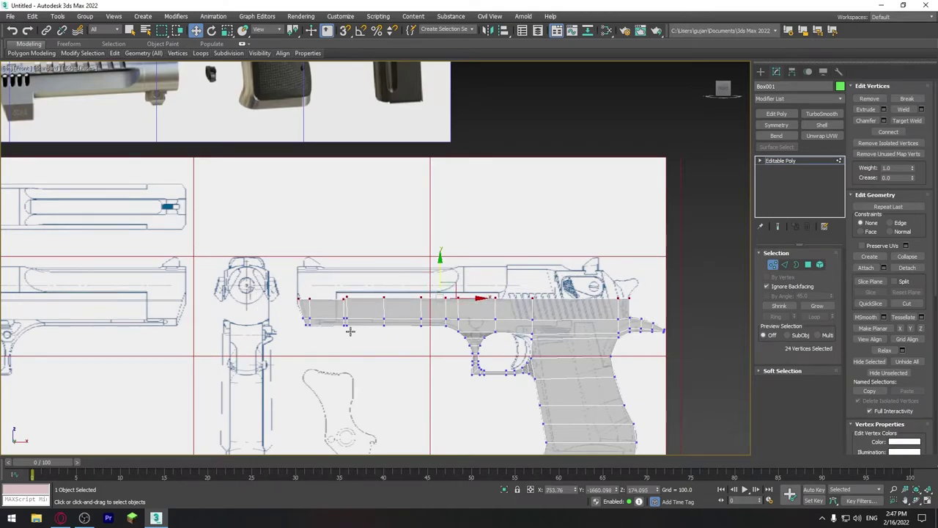
scroll(429, 274, "up", 4)
scroll(430, 274, "down", 1)
left_click_drag(242, 282, 352, 341)
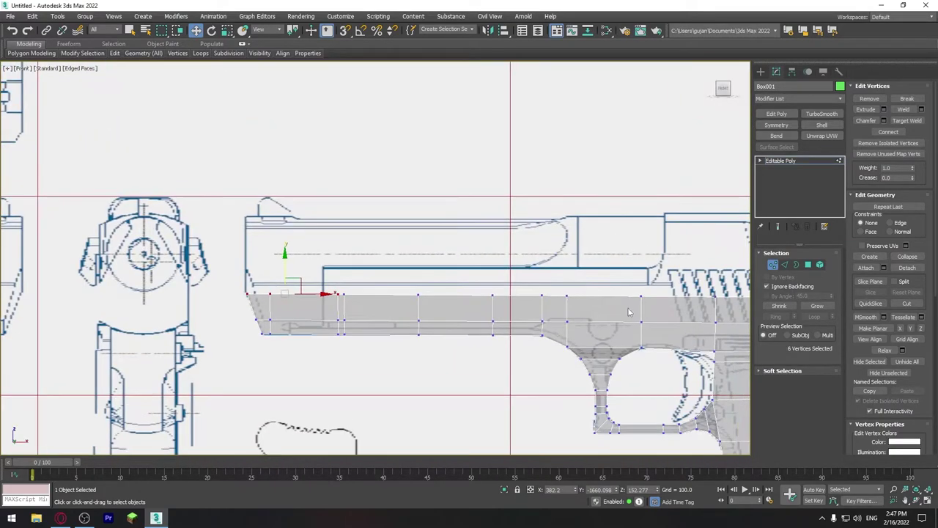
left_click(808, 264)
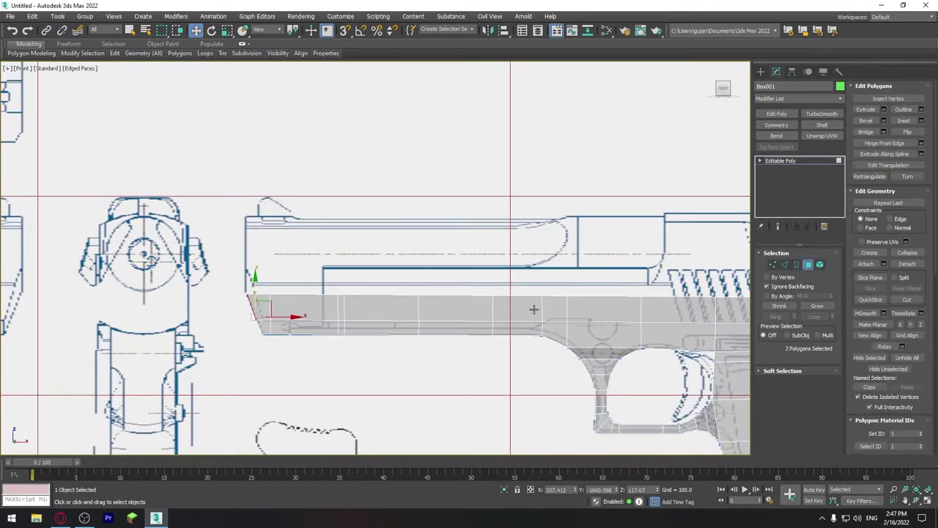
Select the 11 top polygons along the frame rail
key("p")
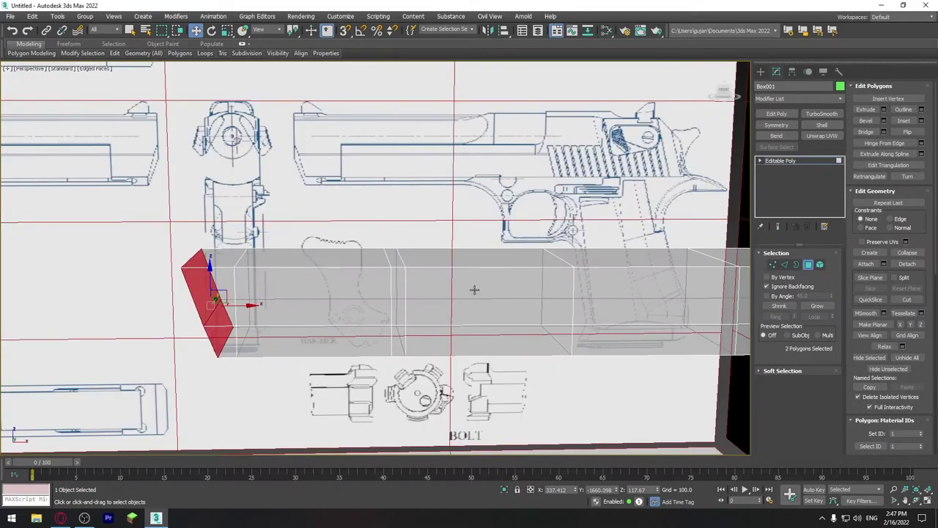
middle_click_drag(474, 288, 218, 264, "alt")
left_click_drag(223, 258, 284, 262)
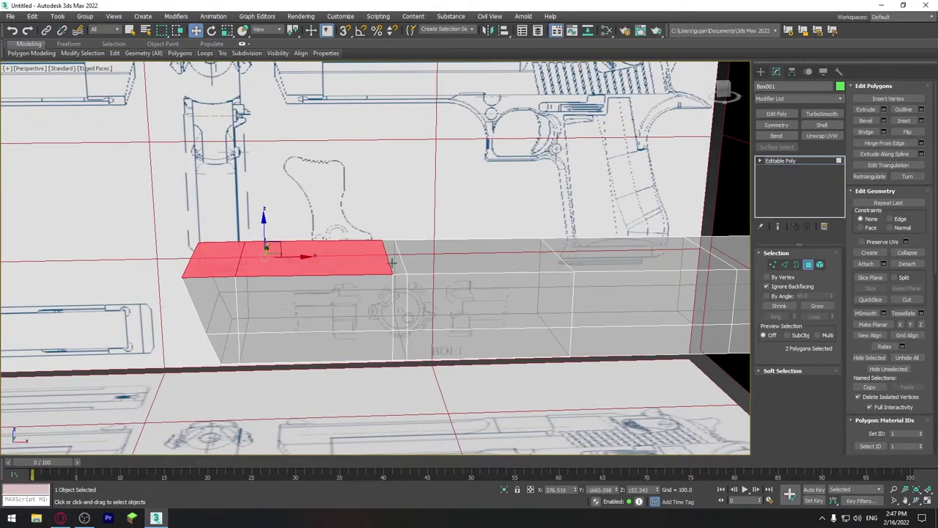
middle_click_drag(546, 284, 296, 307, "alt")
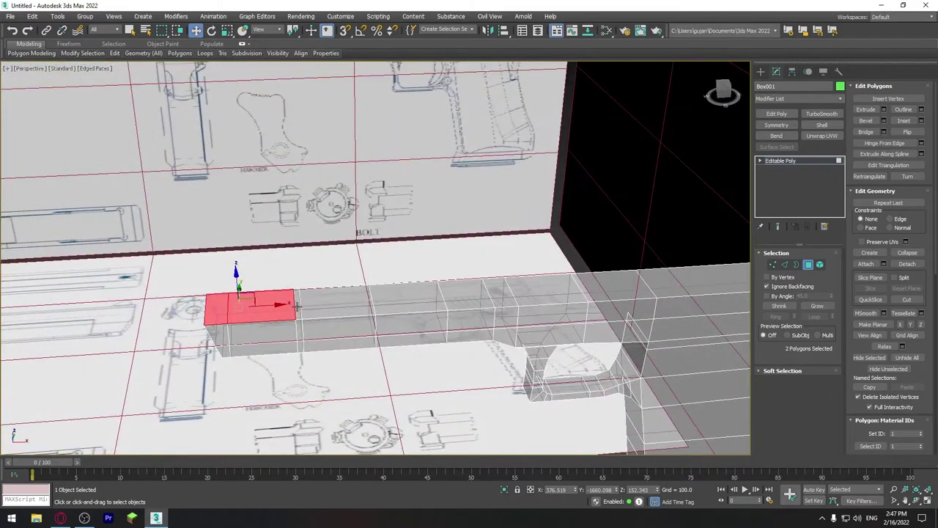
left_click(337, 300, "ctrl")
left_click(410, 297, "ctrl")
left_click(466, 294, "ctrl")
left_click(499, 293, "ctrl")
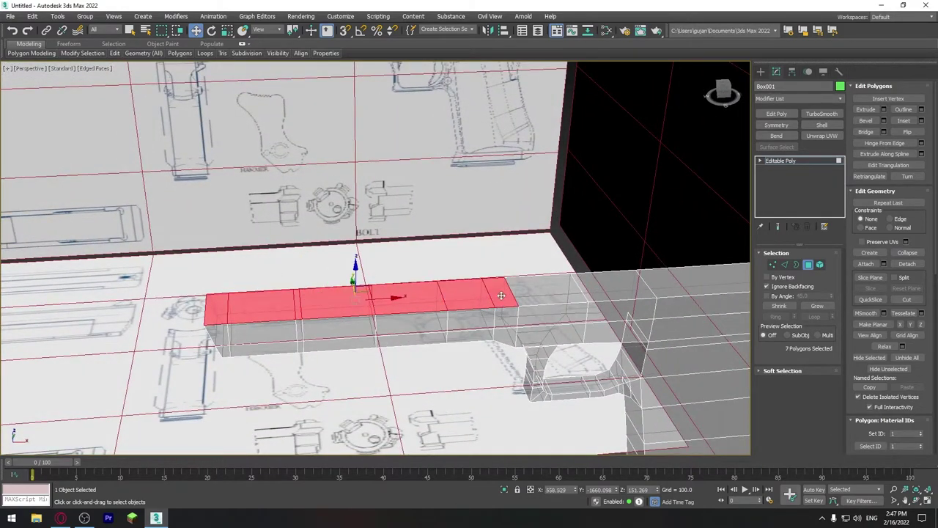
left_click(550, 291, "ctrl")
left_click(594, 293, "ctrl")
middle_click_drag(598, 300, 392, 301, "alt")
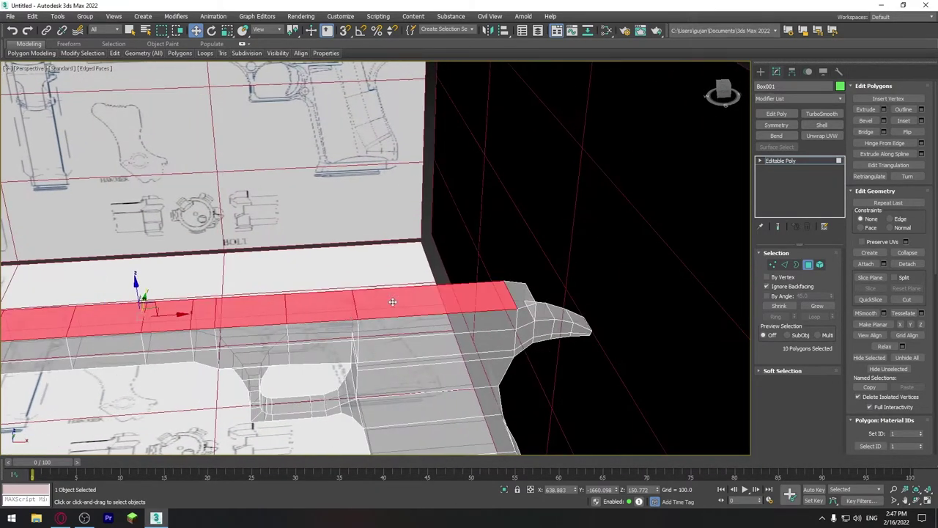
left_click(515, 293, "ctrl")
middle_click_drag(515, 294, 430, 330, "alt")
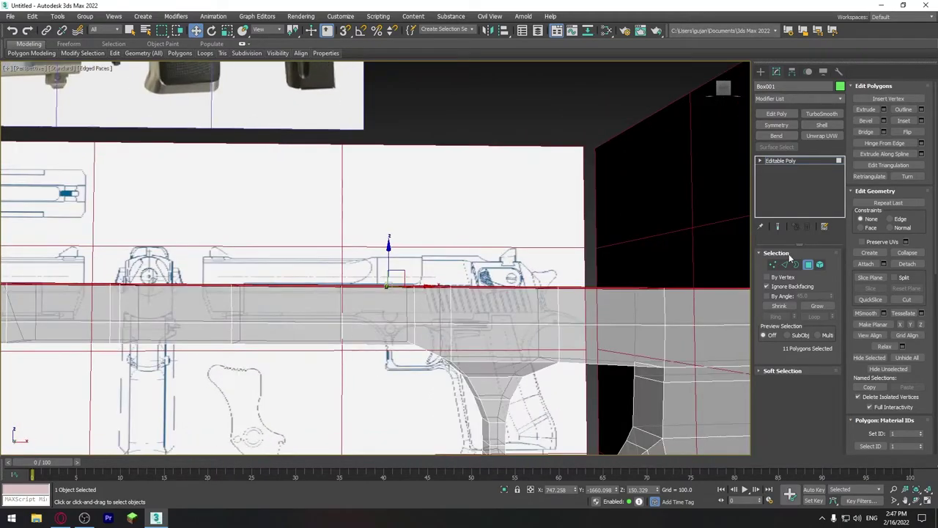
Extrude the selected top faces upward with height 41.226
left_click(884, 110)
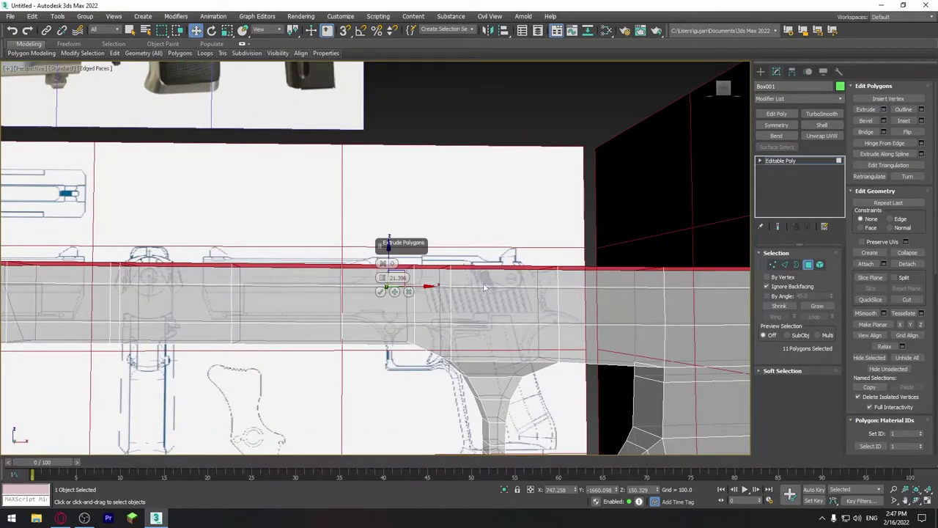
key("f")
scroll(456, 325, "up", 2)
scroll(479, 321, "up", 2)
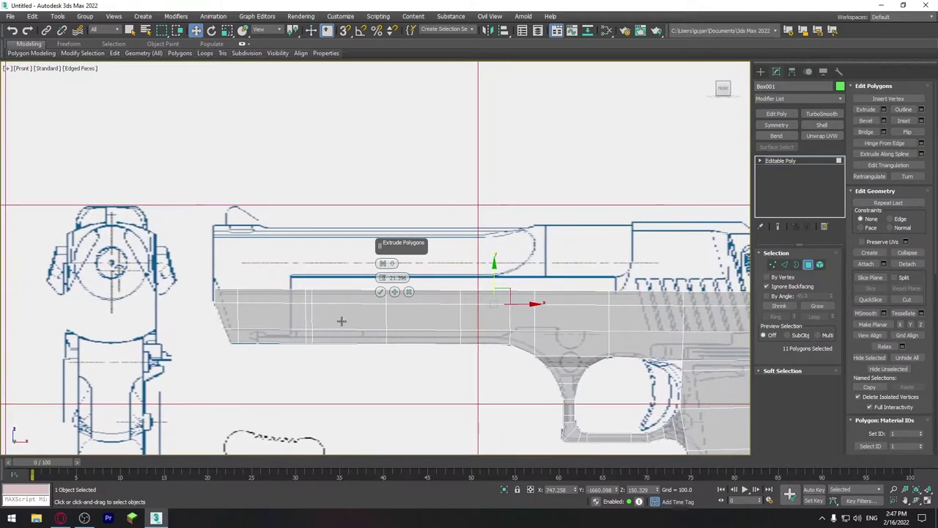
scroll(380, 292, "up", 2)
left_click_drag(381, 278, 380, 252)
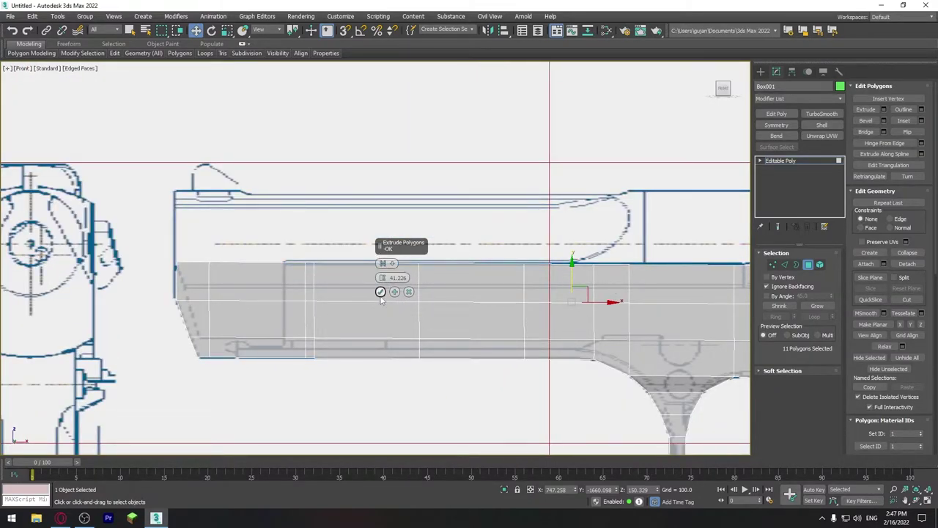
left_click(381, 293)
Move the slide's rear vertices left to match the blueprint
middle_click_drag(589, 324, 533, 316)
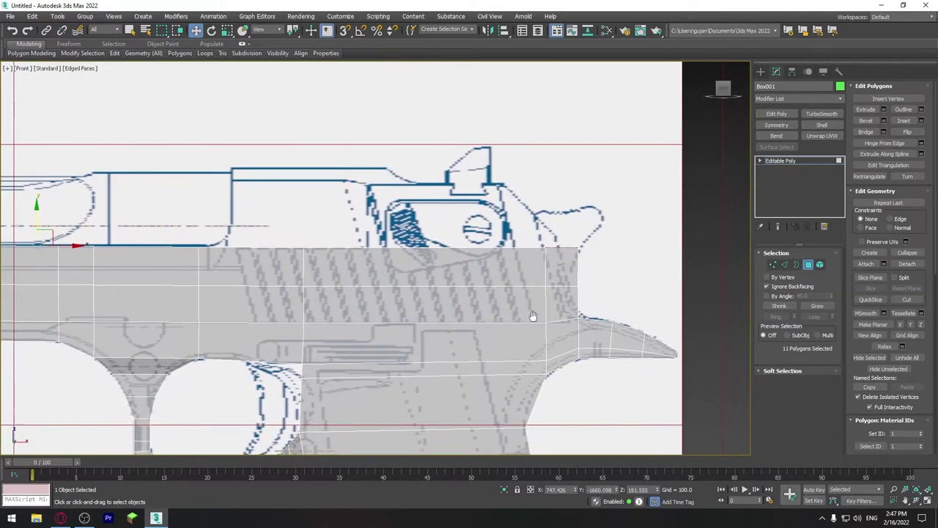
key("1")
mouse_move(521, 236)
left_mouse_down()
mouse_move(592, 259)
mouse_move(572, 248)
left_mouse_up()
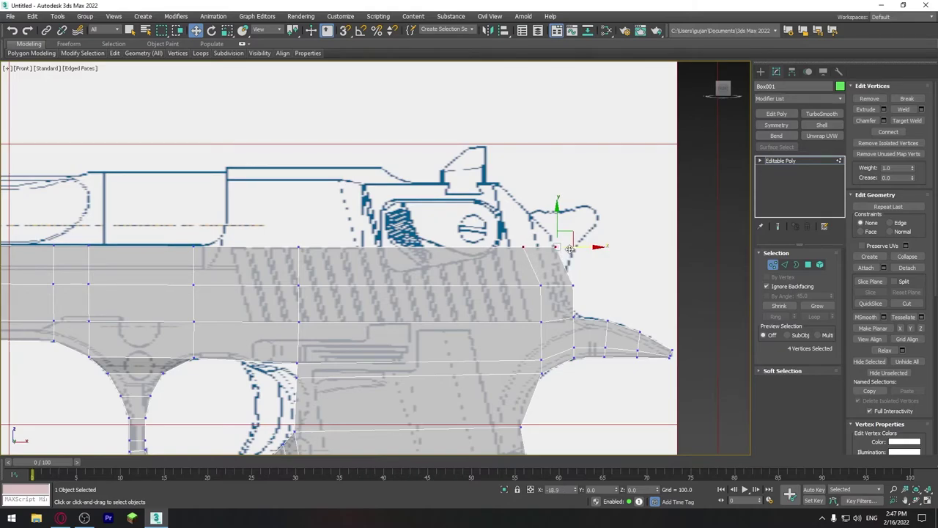
left_click_drag(593, 285, 584, 285)
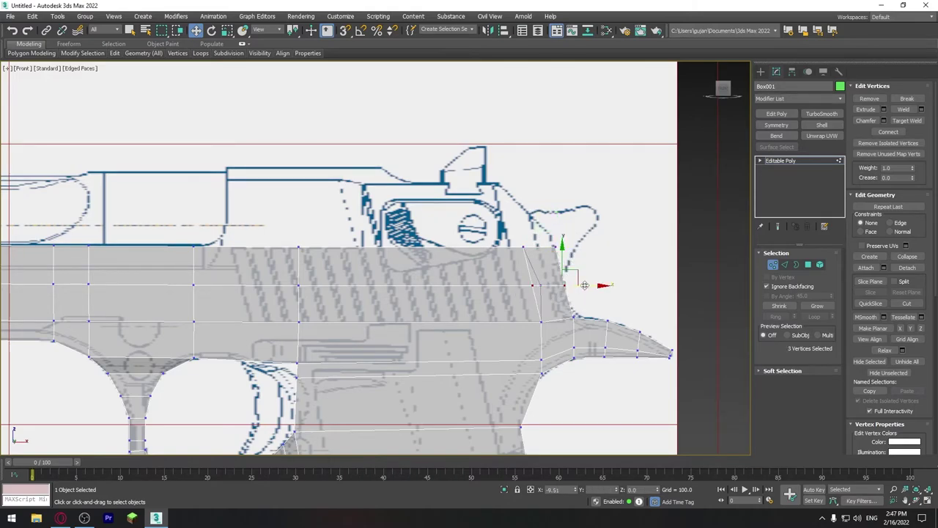
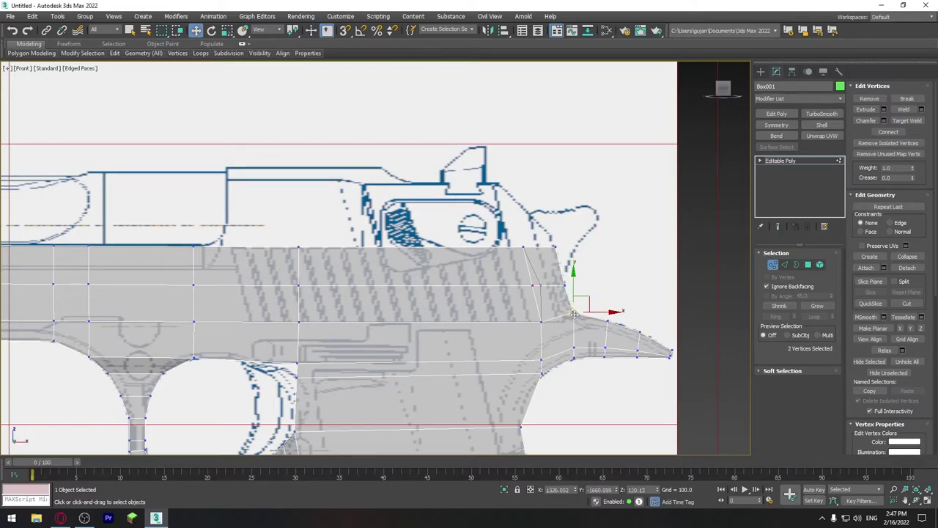
Line up the rear vertex of the gun body with the blueprint outline near the hammer in the Front viewport
left_click_drag(553, 336, 552, 334)
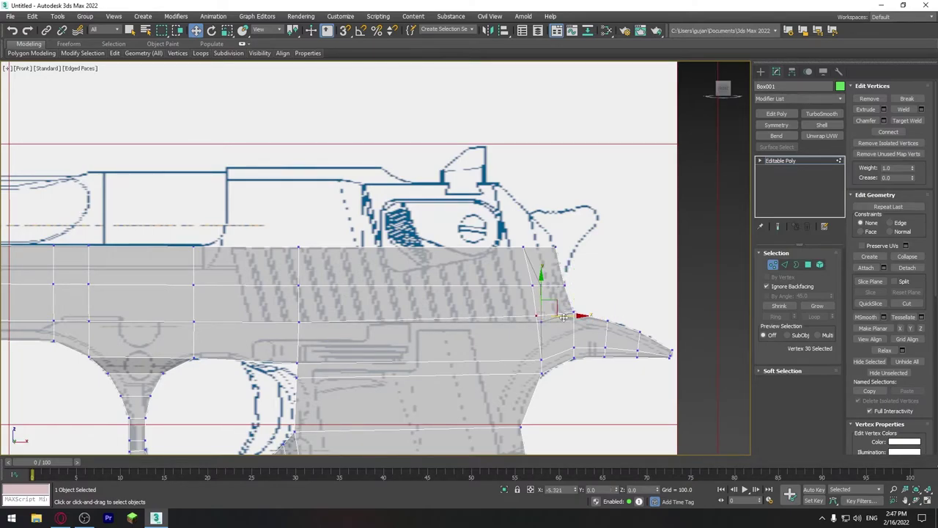
middle_click_drag(539, 299, 432, 306)
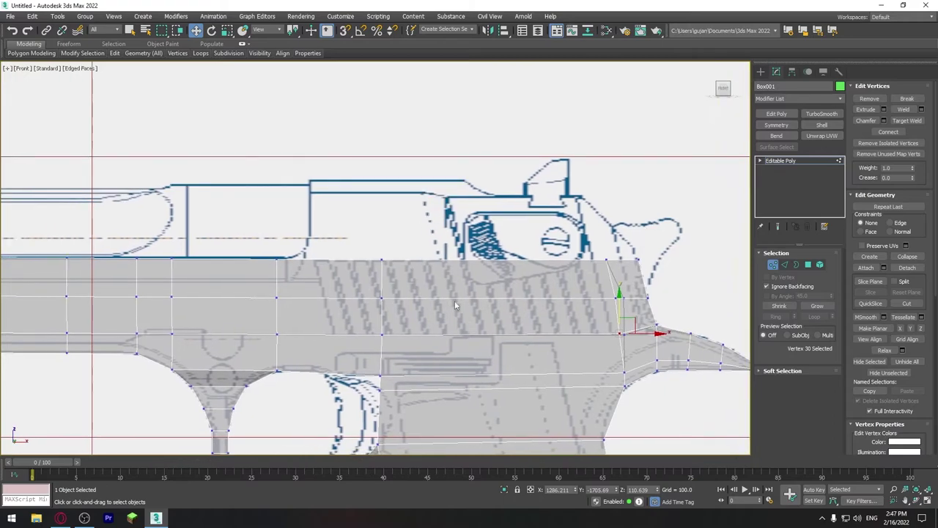
scroll(432, 306, "down", 3)
middle_click_drag(314, 300, 358, 300)
scroll(358, 300, "down", 2)
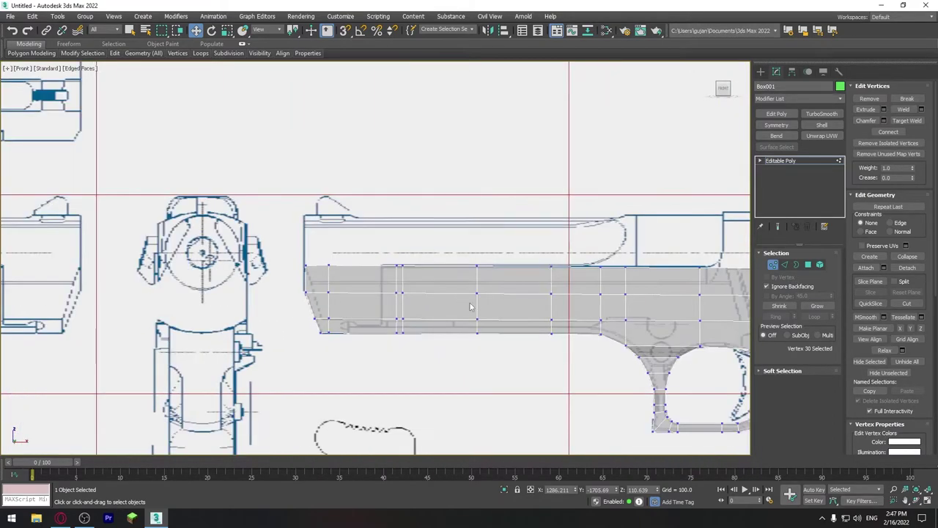
scroll(438, 301, "down", 2)
middle_click_drag(437, 300, 433, 300)
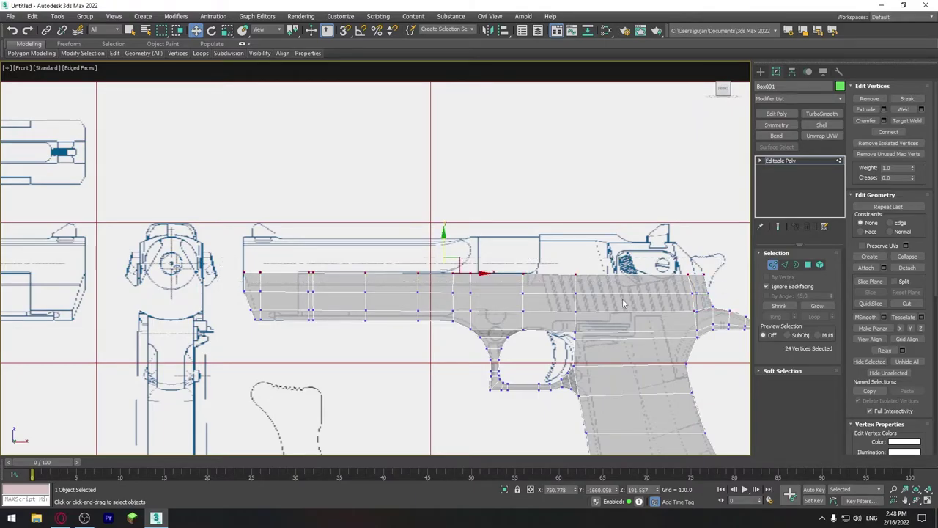
key("p")
middle_click_drag(622, 298, 557, 279, "alt")
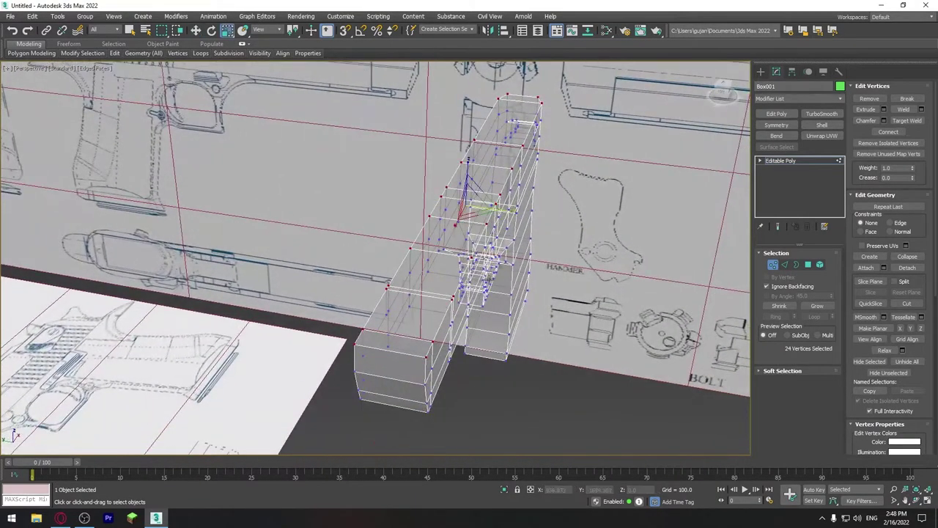
Nudge the top vertices left along X and inset the top faces with outline -5.079
left_click_drag(512, 208, 488, 209)
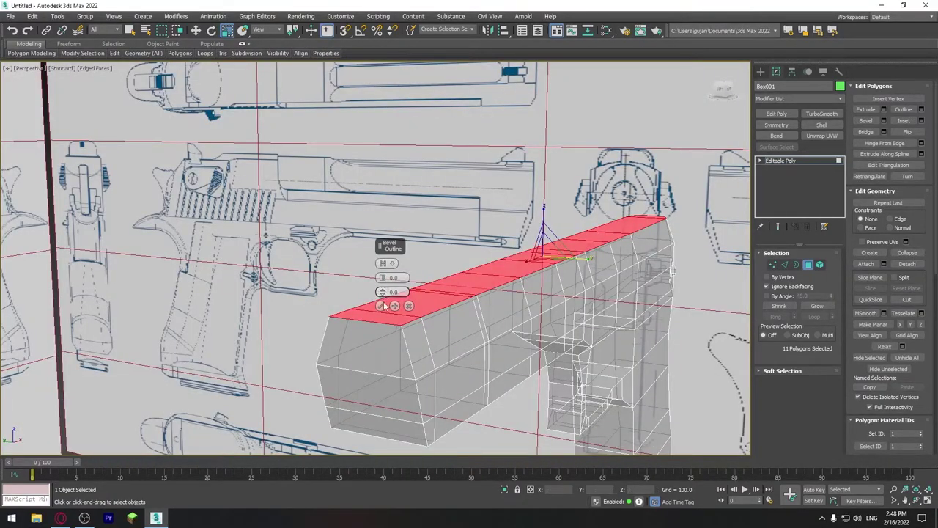
left_click_drag(382, 292, 381, 304)
mouse_move(438, 331)
middle_mouse_down("alt")
mouse_move(475, 372)
mouse_move(429, 377)
mouse_move(503, 356)
mouse_move(388, 356)
mouse_move(346, 343)
mouse_move(351, 353)
middle_mouse_up("alt")
scroll(356, 363, "up", 2)
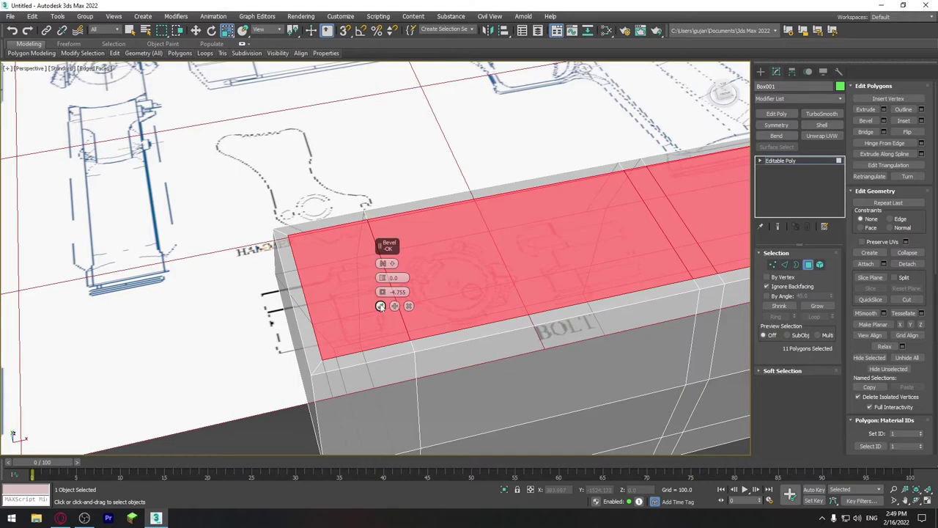
left_click_drag(382, 292, 383, 302)
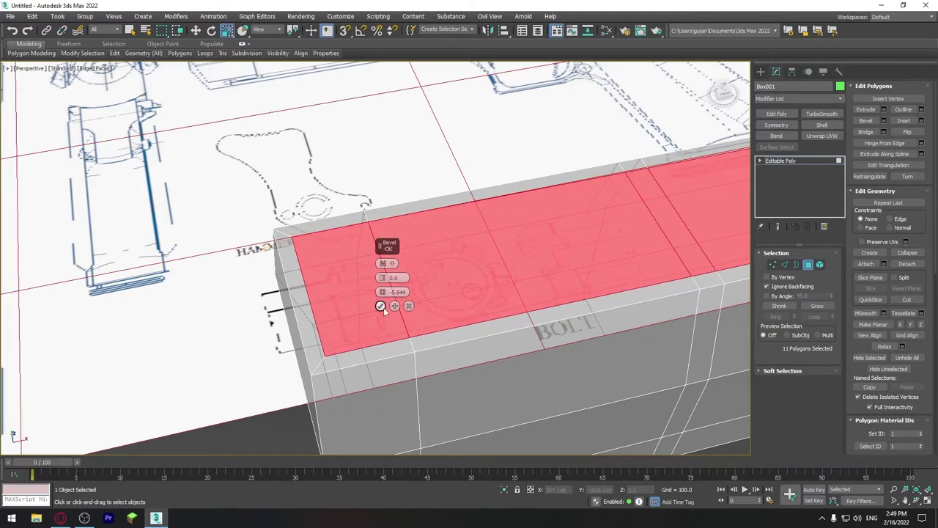
Sink the inset top faces into the body with a bevel height of -58.147
left_click(883, 120)
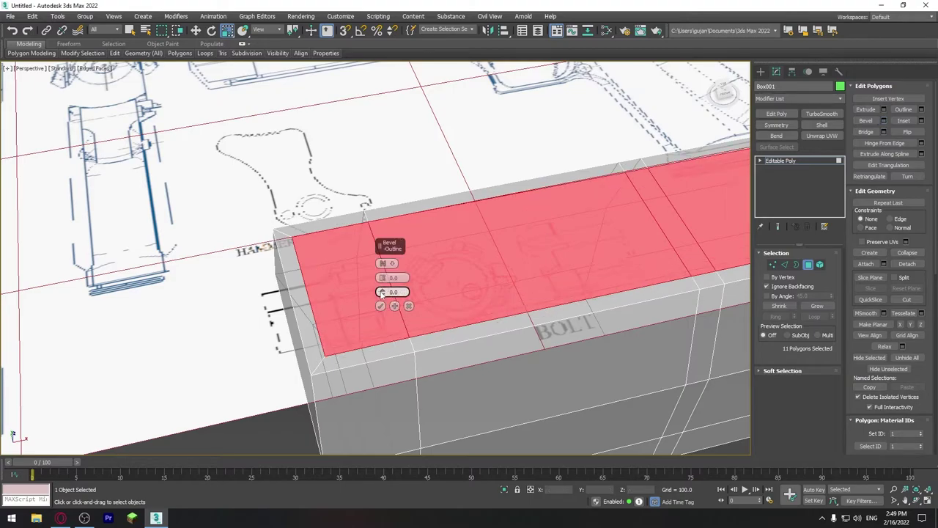
left_click_drag(382, 278, 382, 330)
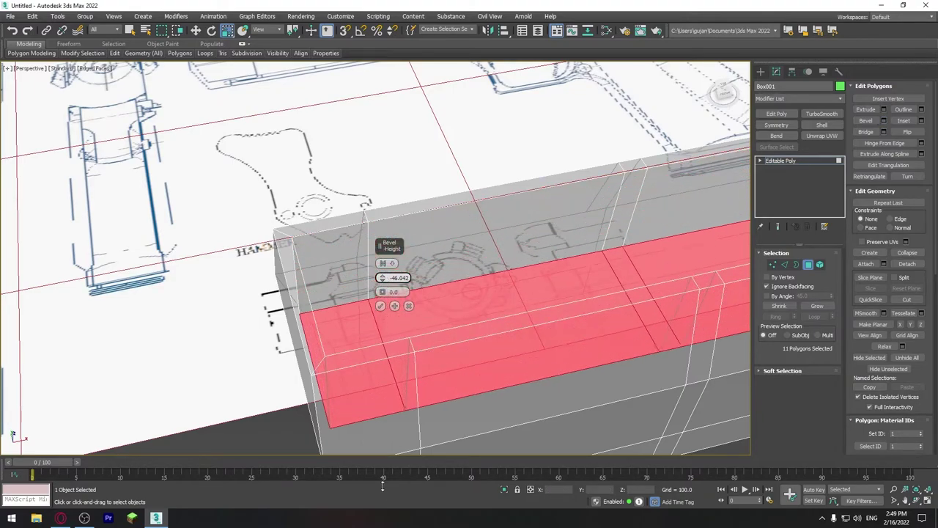
mouse_move(488, 279)
middle_mouse_down("alt")
mouse_move(605, 230)
mouse_move(536, 225)
mouse_move(473, 275)
mouse_move(359, 333)
middle_mouse_up("alt")
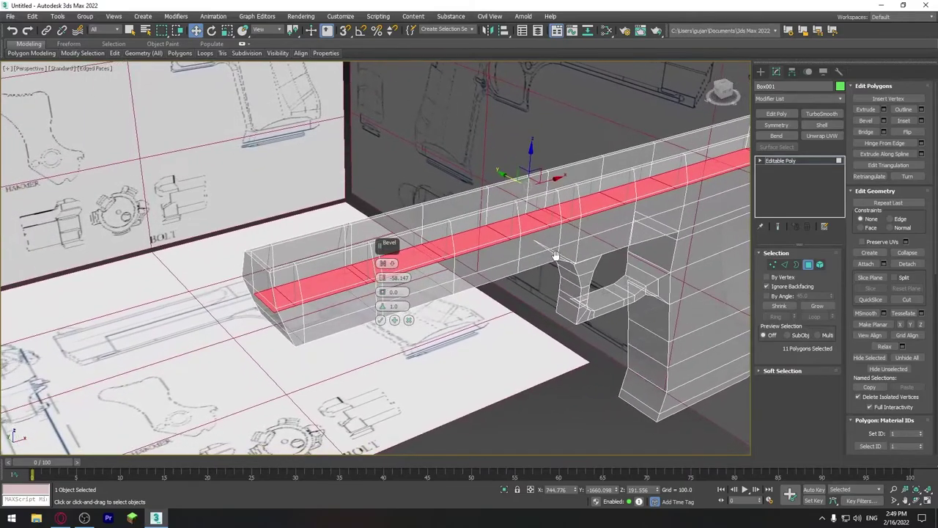
Commit the bevel and inspect the recessed slot's end walls up close
left_click(380, 320)
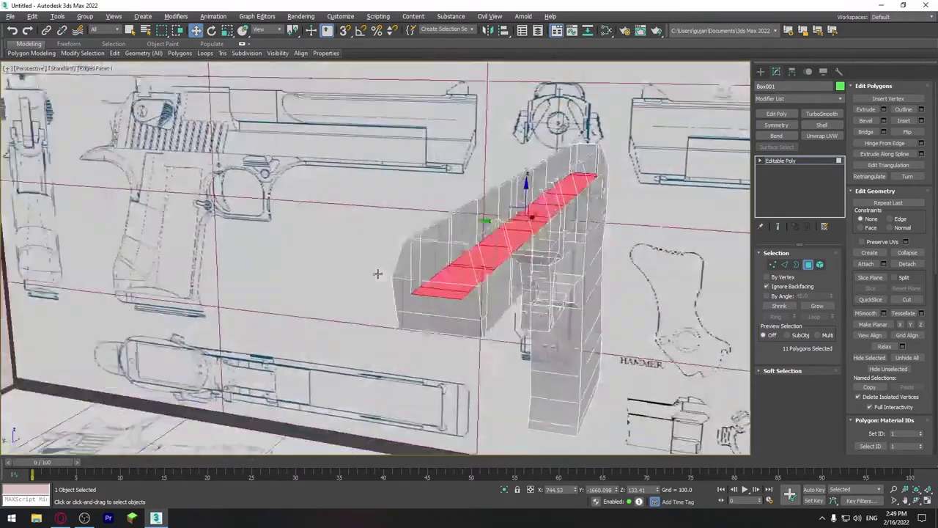
middle_click_drag(380, 320, 488, 252, "alt")
scroll(468, 220, "down", 5)
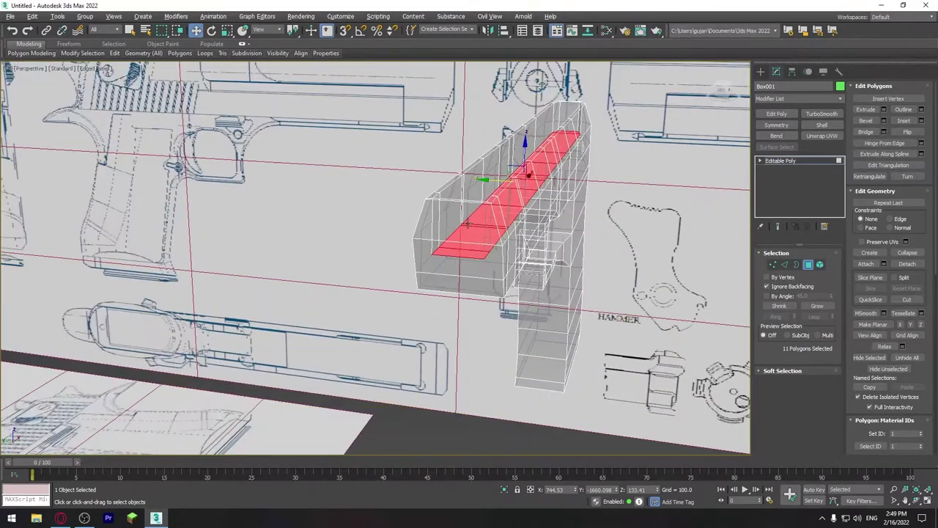
scroll(503, 195, "down", 2)
scroll(470, 219, "up", 5)
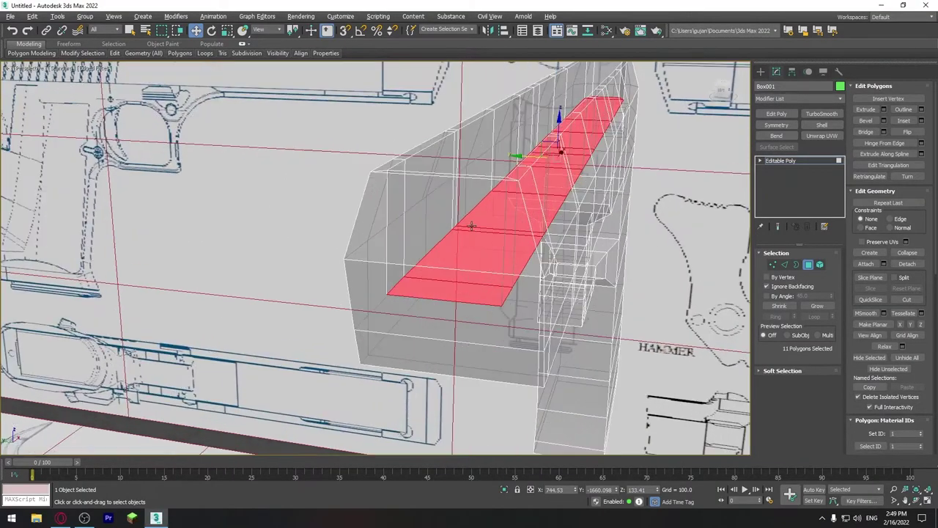
middle_click_drag(443, 187, 481, 209, "alt")
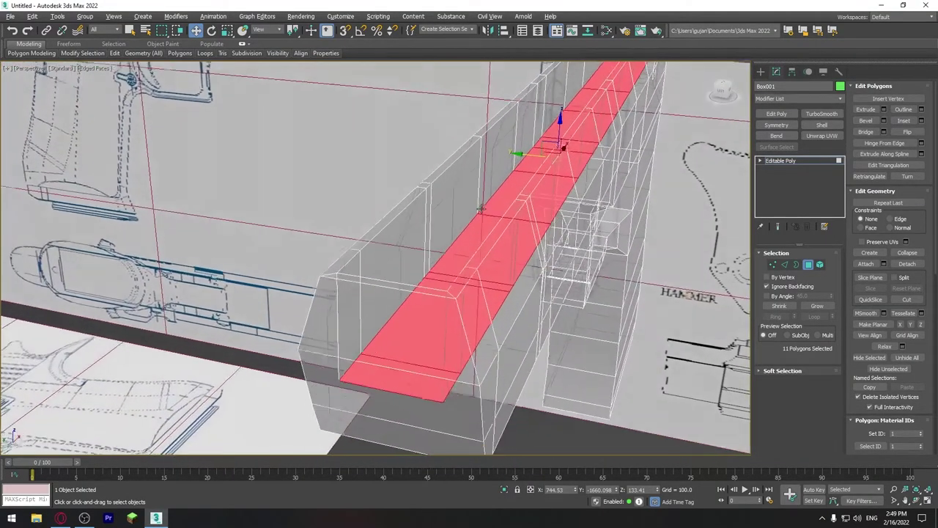
middle_click_drag(348, 291, 364, 250, "alt")
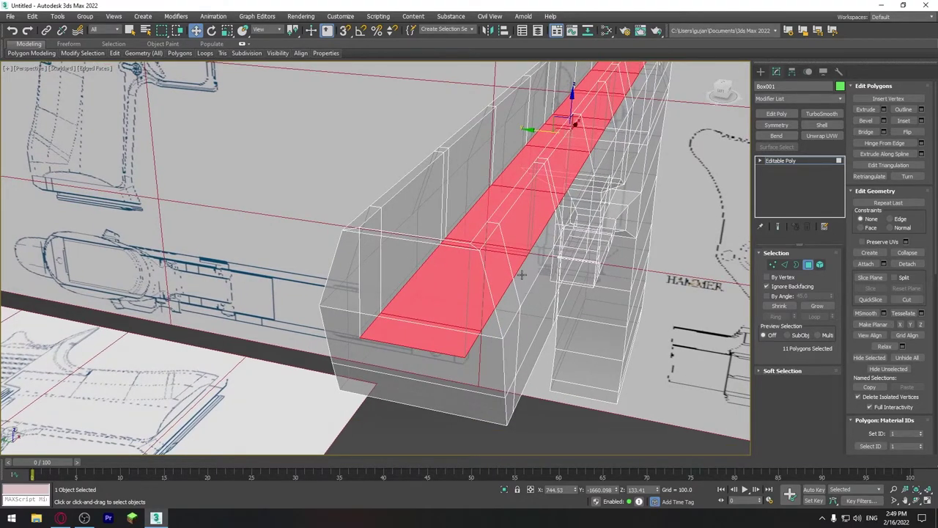
scroll(539, 264, "up", 3)
Turn on the Cut tool (Alt+C) to prepare for adding new edges
key("alt+c")
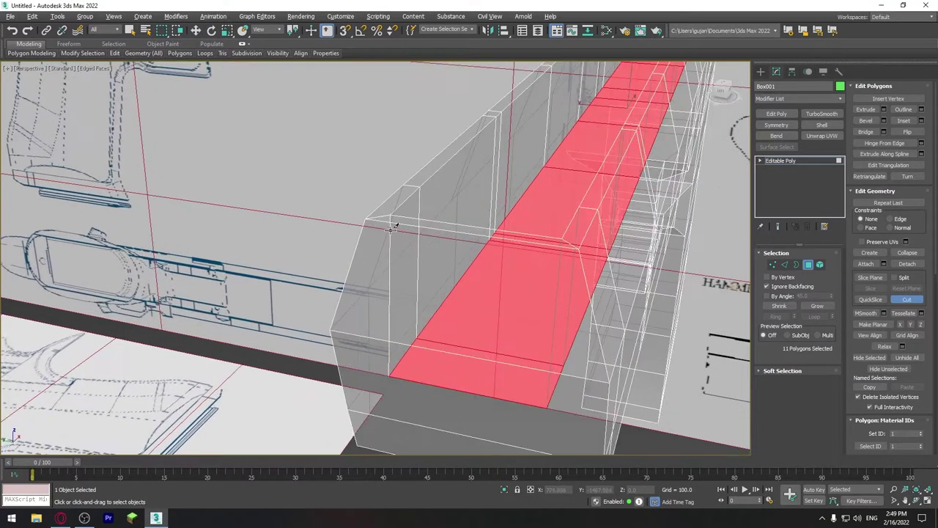
mouse_move(371, 213)
middle_mouse_down("alt")
mouse_move(378, 228)
mouse_move(463, 224)
mouse_move(494, 236)
mouse_move(478, 330)
middle_mouse_up("alt")
scroll(477, 330, "down", 5)
scroll(478, 140, "up", 3)
Switch to Edge mode and bring the slot's inner wall into close view
key("1")
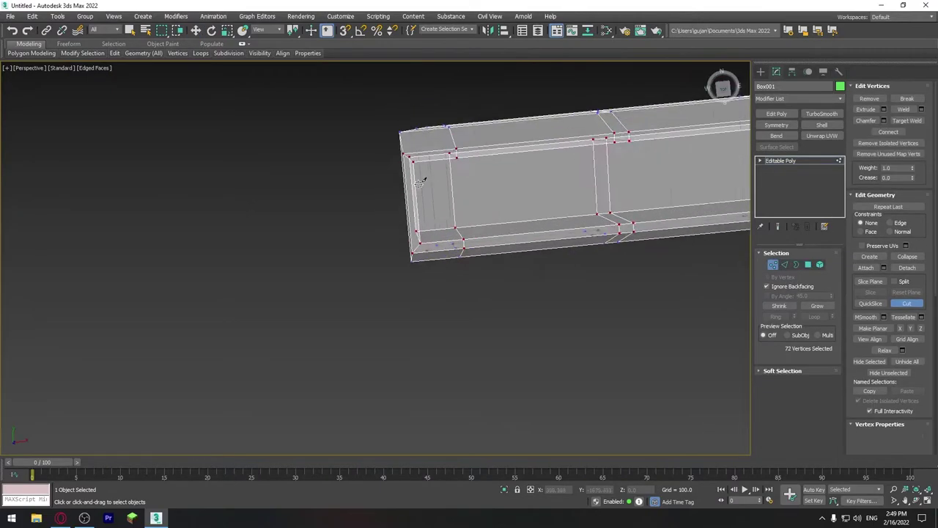
scroll(461, 125, "up", 3)
scroll(457, 121, "down", 5)
middle_click_drag(457, 121, 557, 176, "alt")
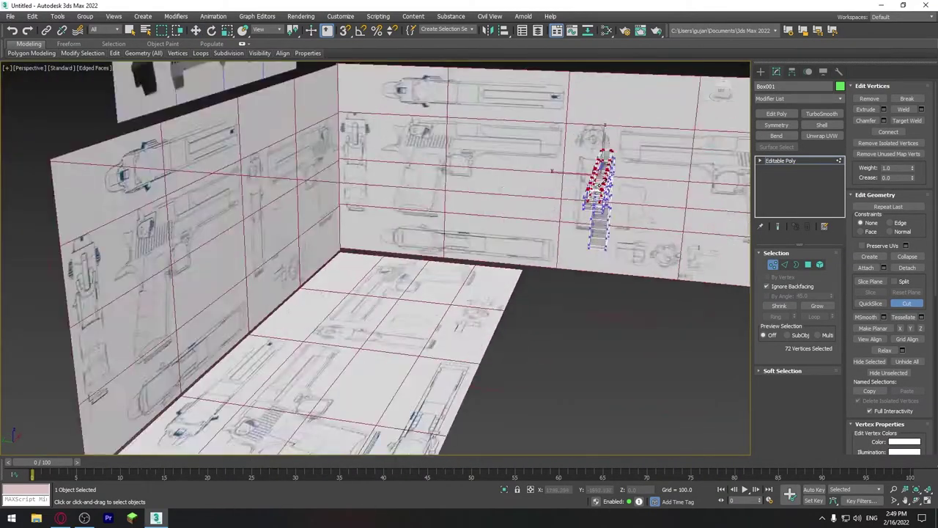
scroll(571, 183, "up", 3)
key("2")
scroll(600, 199, "up", 3)
scroll(600, 200, "up", 3)
mouse_move(599, 199)
middle_mouse_down("alt")
mouse_move(572, 198)
mouse_move(600, 199)
mouse_move(557, 212)
middle_mouse_up("alt")
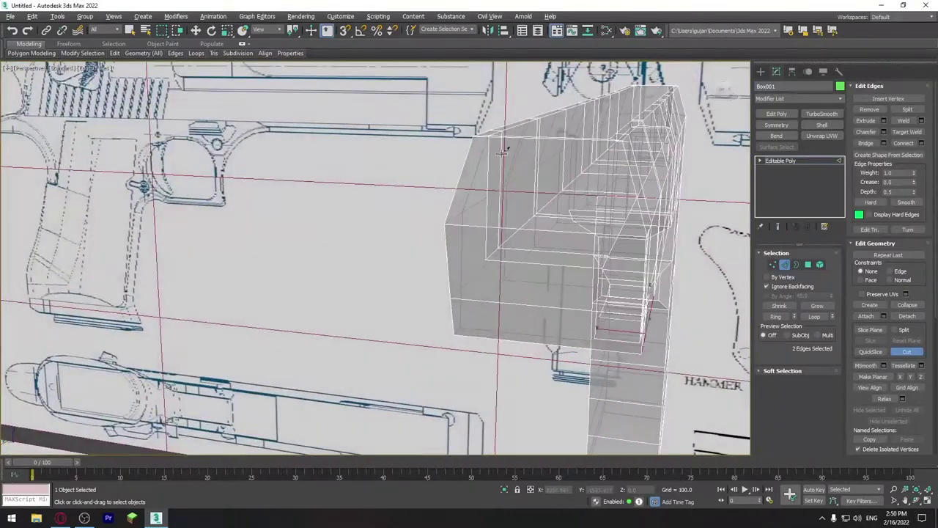
scroll(557, 212, "up", 3)
mouse_move(491, 210)
middle_mouse_down("alt")
mouse_move(503, 125)
mouse_move(549, 289)
middle_mouse_up("alt")
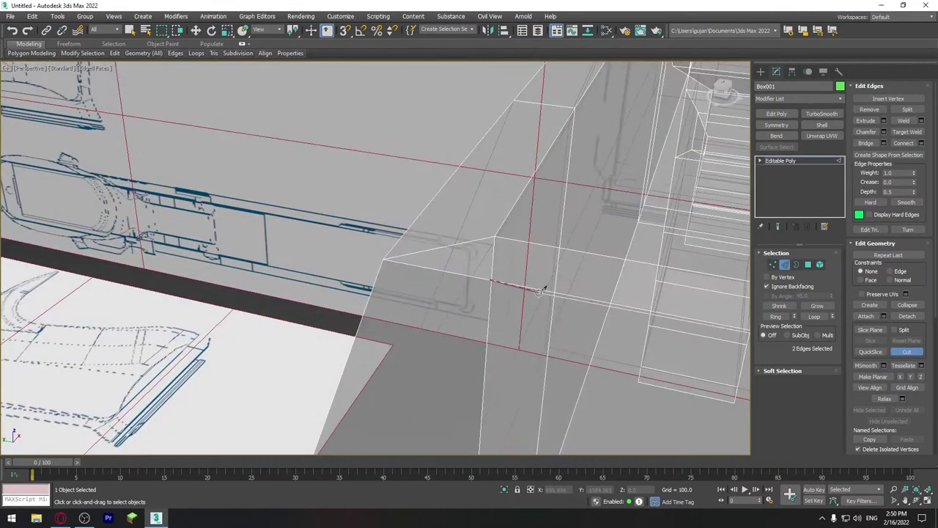
scroll(559, 195, "down", 3)
scroll(555, 225, "up", 3)
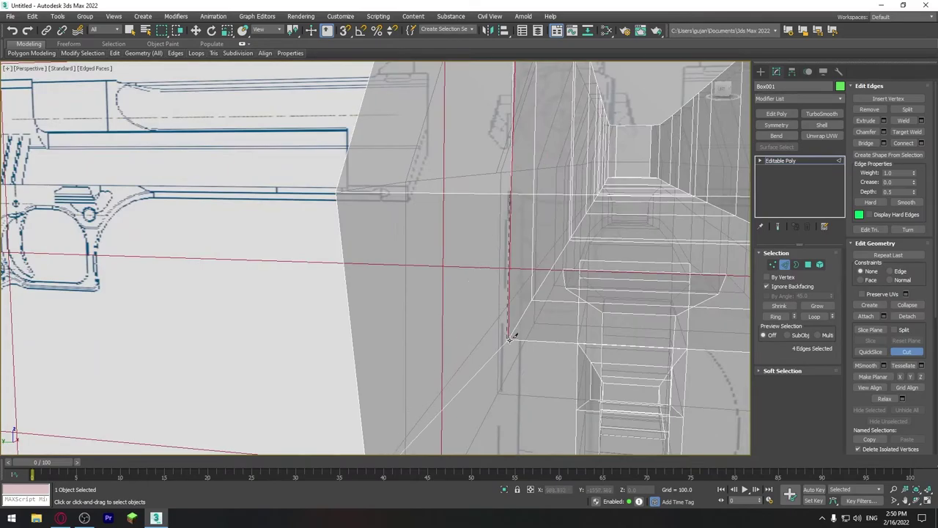
mouse_move(512, 193)
middle_mouse_down("alt")
mouse_move(594, 171)
mouse_move(576, 178)
mouse_move(557, 247)
mouse_move(616, 265)
middle_mouse_up("alt")
Add the slot's outline edges to the selection and convert it to vertices for moving
left_click(594, 172, "ctrl")
left_click(557, 247, "ctrl")
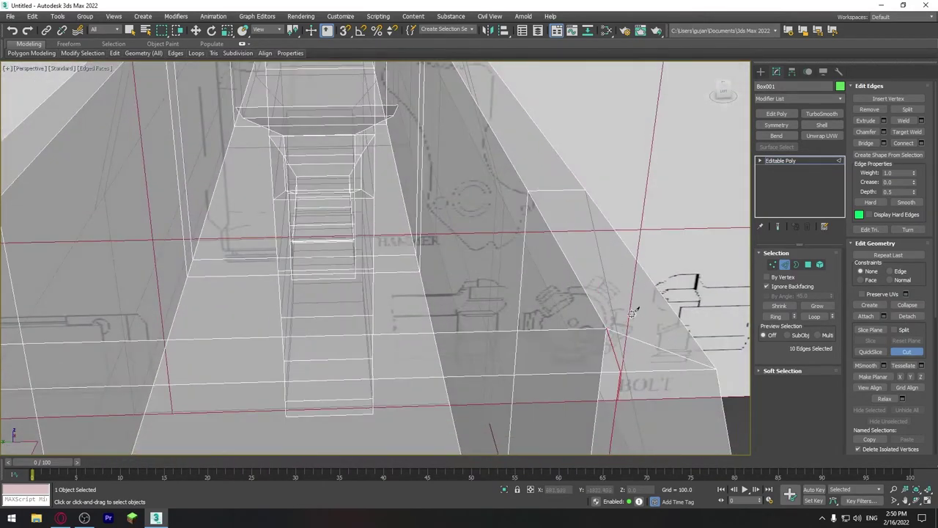
middle_click_drag(631, 312, 421, 266, "alt")
left_click(481, 335, "ctrl")
middle_click_drag(481, 335, 565, 286, "alt")
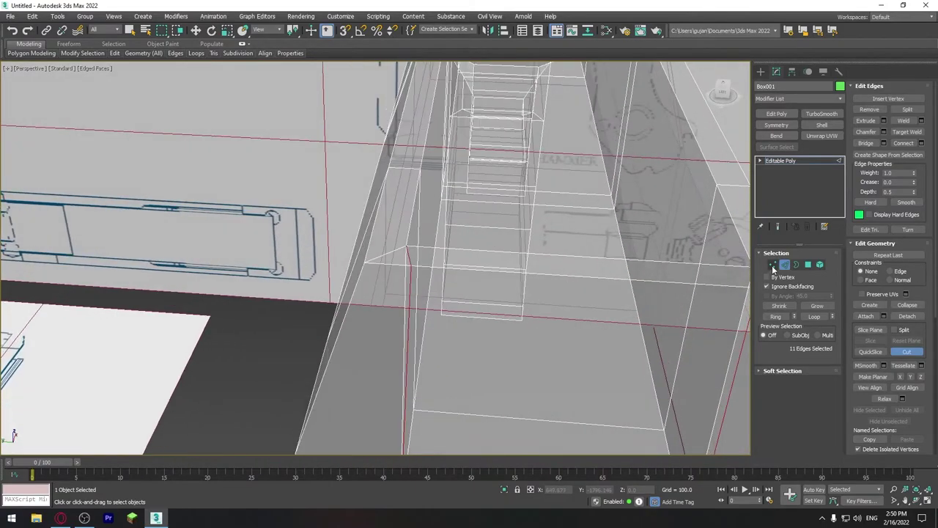
left_click(773, 264, "ctrl")
key("w")
mouse_move(376, 263)
middle_mouse_down("alt")
mouse_move(450, 237)
mouse_move(567, 272)
middle_mouse_up("alt")
Select the three polygons capping the box's front end and delete them
left_click(808, 264)
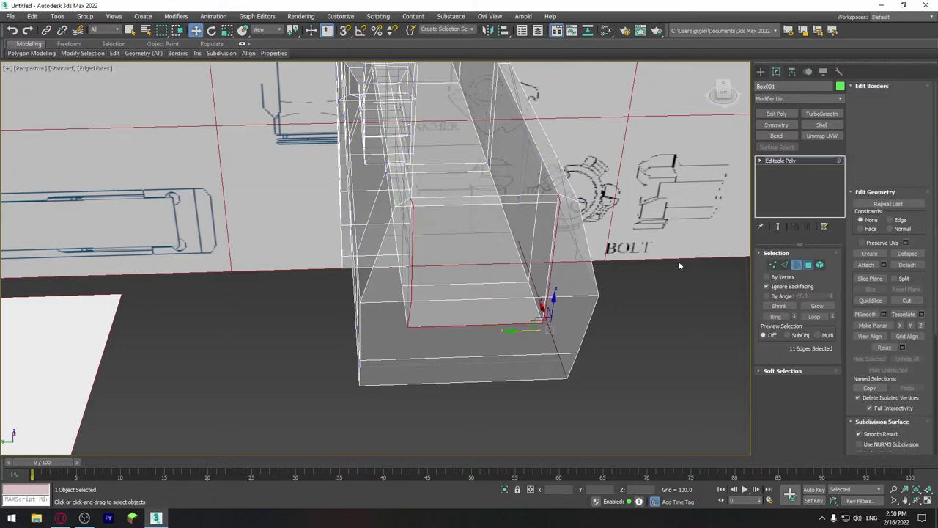
left_click(514, 226)
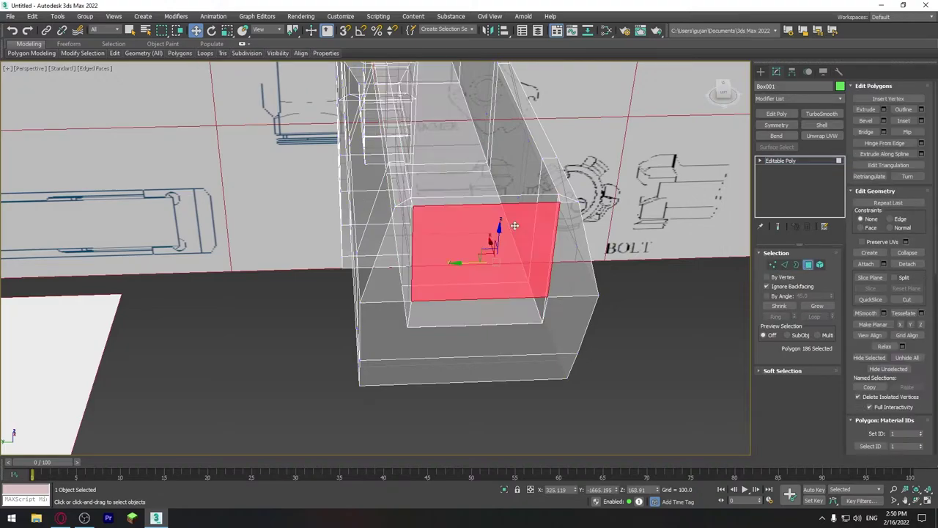
left_click(472, 200)
left_click(816, 305)
left_click(516, 257)
mouse_move(460, 206)
middle_mouse_down("alt")
mouse_move(467, 222)
mouse_move(530, 241)
mouse_move(474, 179)
middle_mouse_up("alt")
left_click(467, 222, "ctrl")
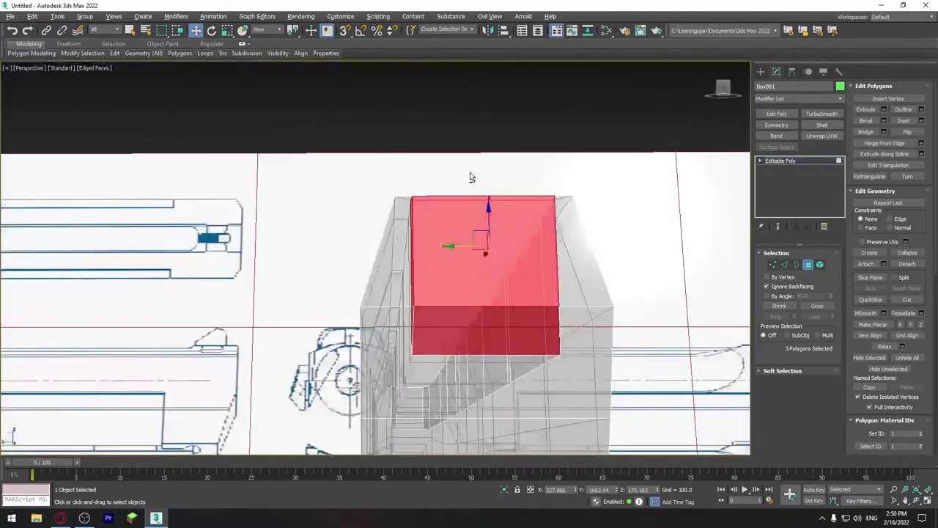
mouse_move(485, 307)
middle_mouse_down("alt")
mouse_move(492, 274)
mouse_move(522, 277)
middle_mouse_up("alt")
key("Delete")
Select the open border left at the front end in Border mode
left_click(796, 264)
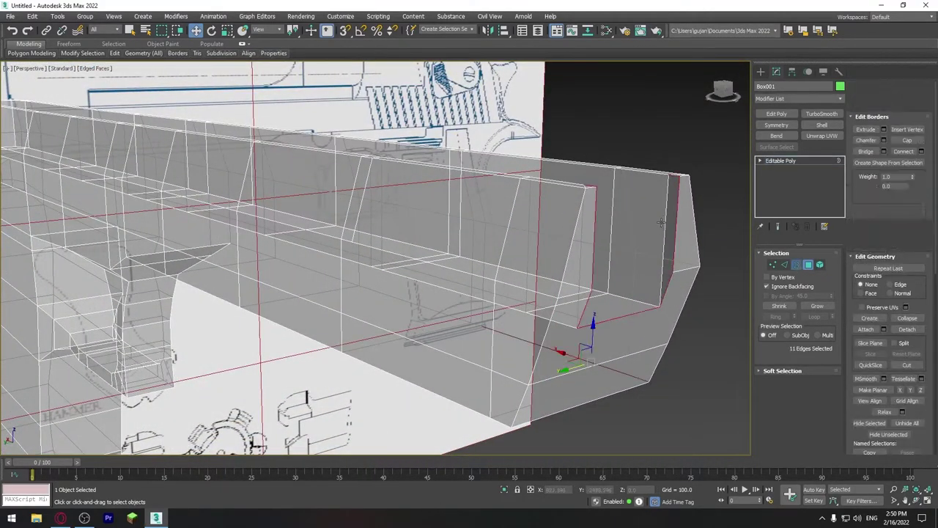
left_click(674, 241)
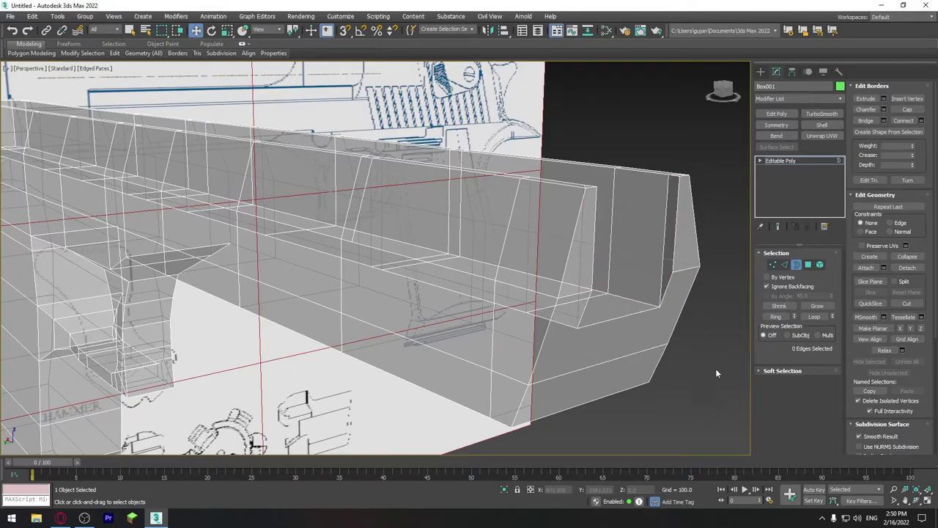
mouse_move(498, 195)
middle_mouse_down("alt")
mouse_move(625, 271)
mouse_move(538, 238)
mouse_move(494, 303)
mouse_move(605, 277)
mouse_move(608, 326)
mouse_move(660, 352)
mouse_move(555, 241)
mouse_move(607, 240)
mouse_move(578, 271)
middle_mouse_up("alt")
Bridge the two opposite edges of the gap with a new face
left_click(784, 265)
left_click(502, 250)
left_click(555, 229, "ctrl")
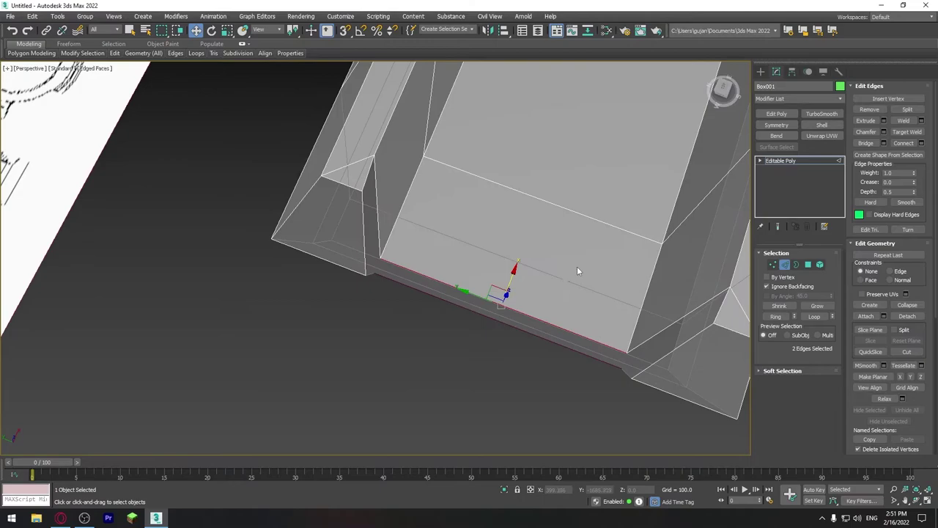
left_click(883, 143)
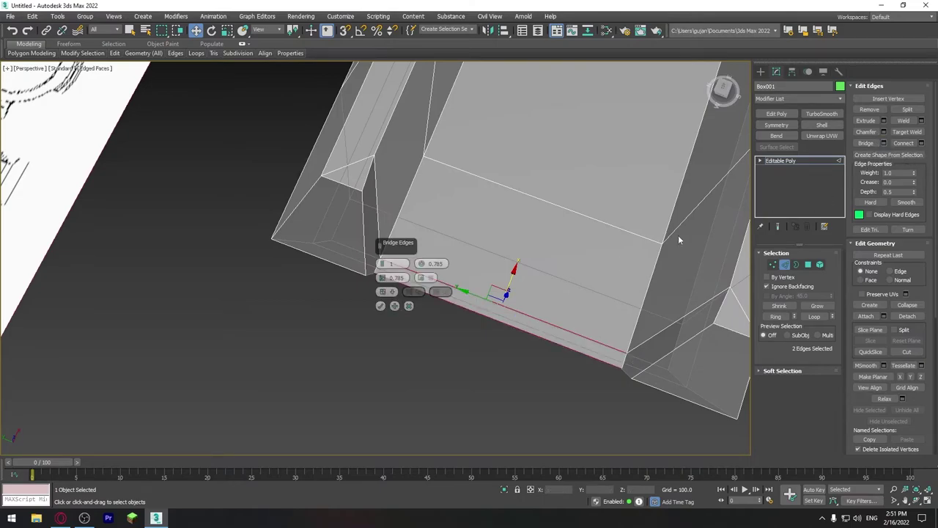
left_click(379, 306)
Select a vertical edge of the box and extend it to its full edge ring
middle_click_drag(550, 285, 539, 250, "alt")
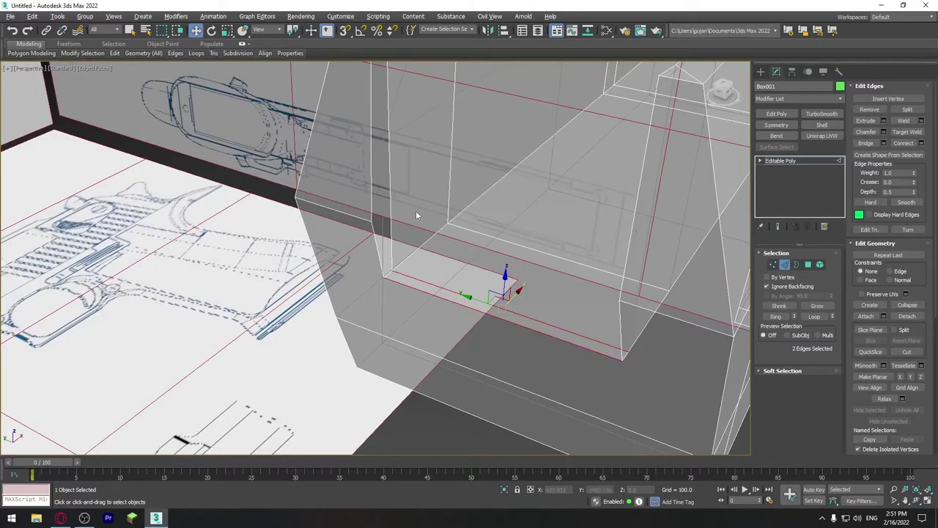
left_click(390, 211)
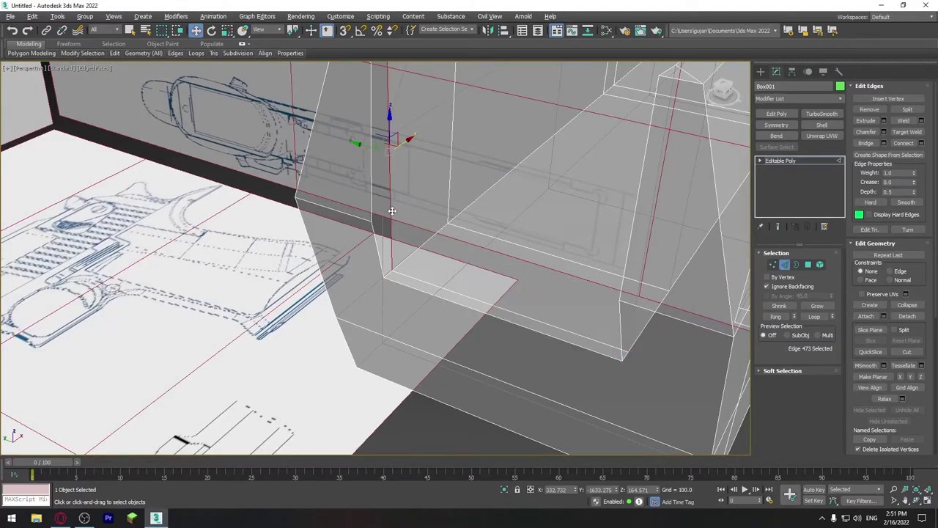
left_click(776, 316)
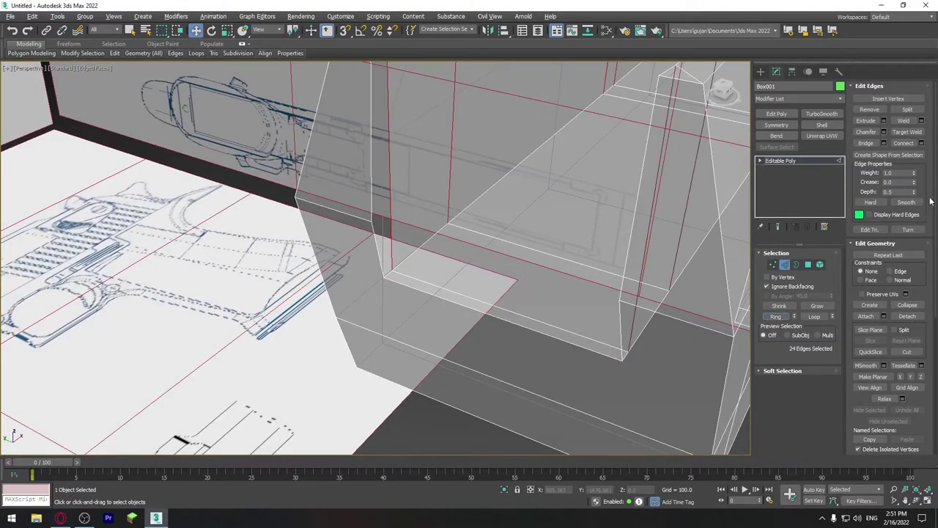
Connect the edge ring with a new loop slid to around 49, then select the two corner-gap edges
left_click(921, 144)
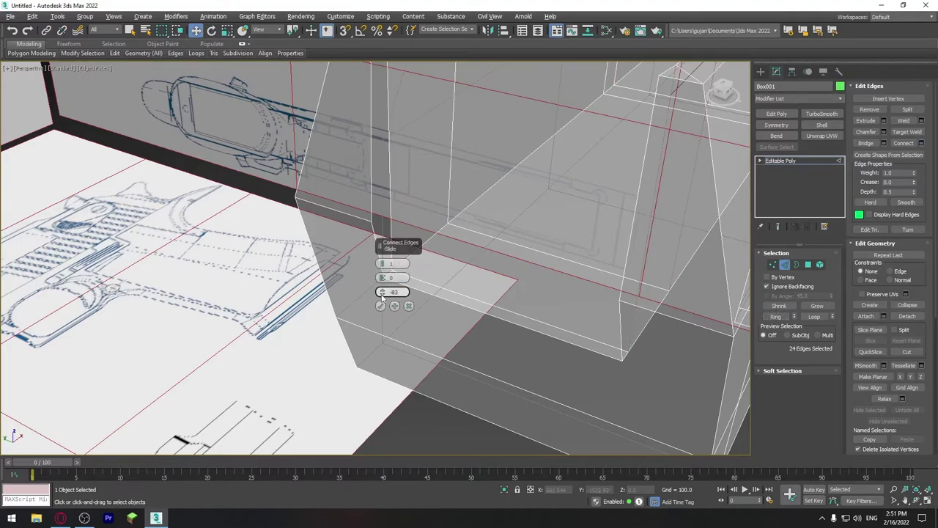
left_click_drag(402, 183, 379, 455)
left_click_drag(422, 201, 421, 16)
middle_click_drag(506, 68, 448, 152, "alt")
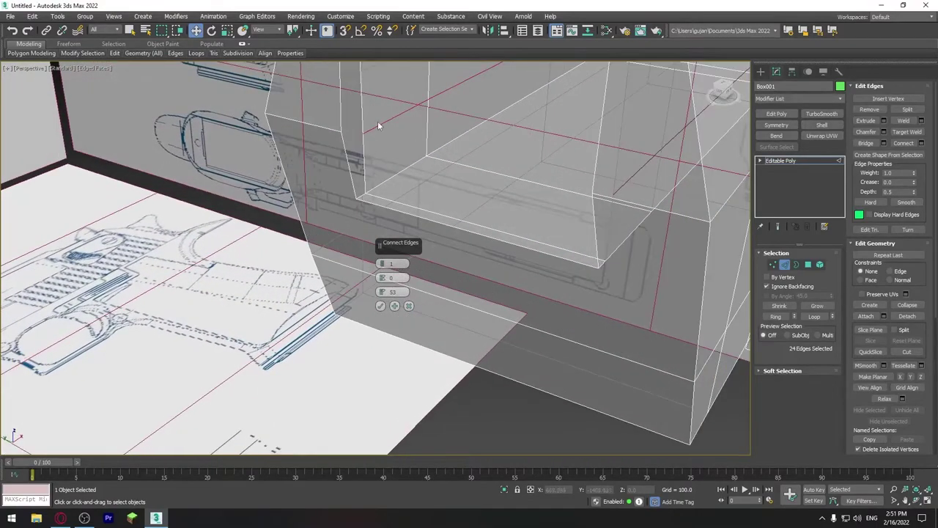
left_click_drag(382, 292, 380, 306)
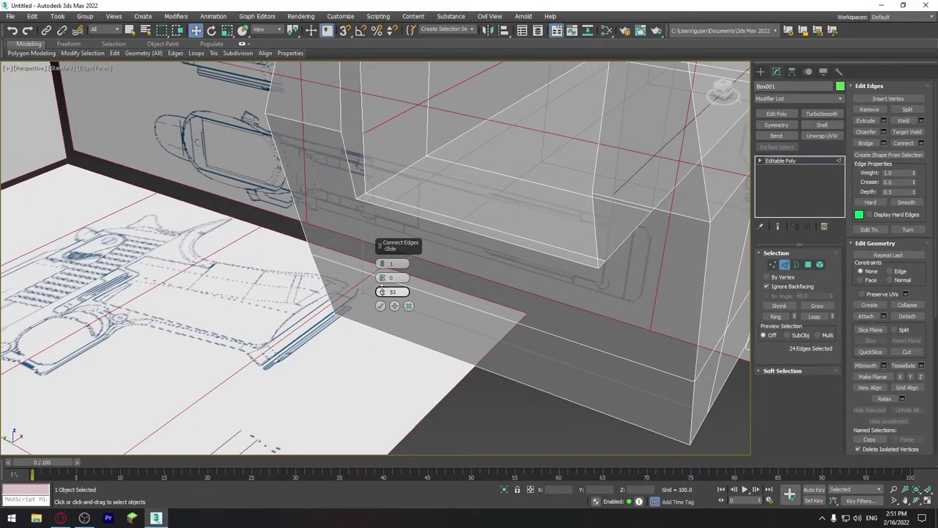
left_click(381, 306)
mouse_move(383, 305)
middle_mouse_down("alt")
mouse_move(450, 247)
mouse_move(377, 224)
middle_mouse_up("alt")
left_click(373, 220)
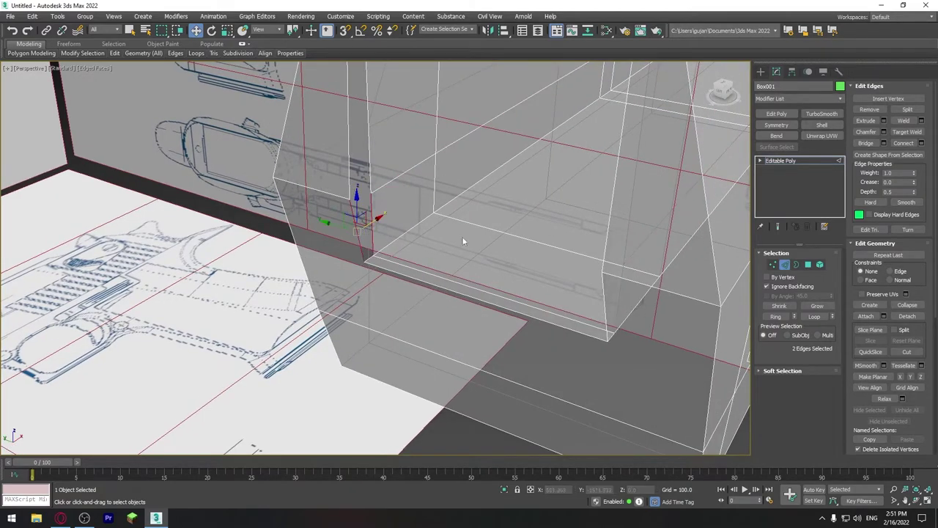
Bridge the two corner edges to close the gap, redoing the bridge once and checking it
left_click(883, 143)
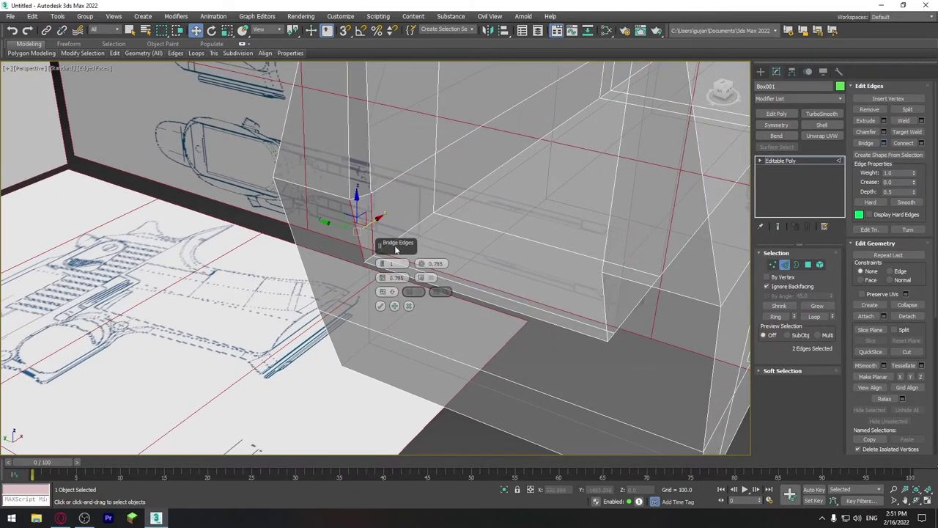
middle_click_drag(395, 245, 830, 173, "alt")
left_click(380, 306)
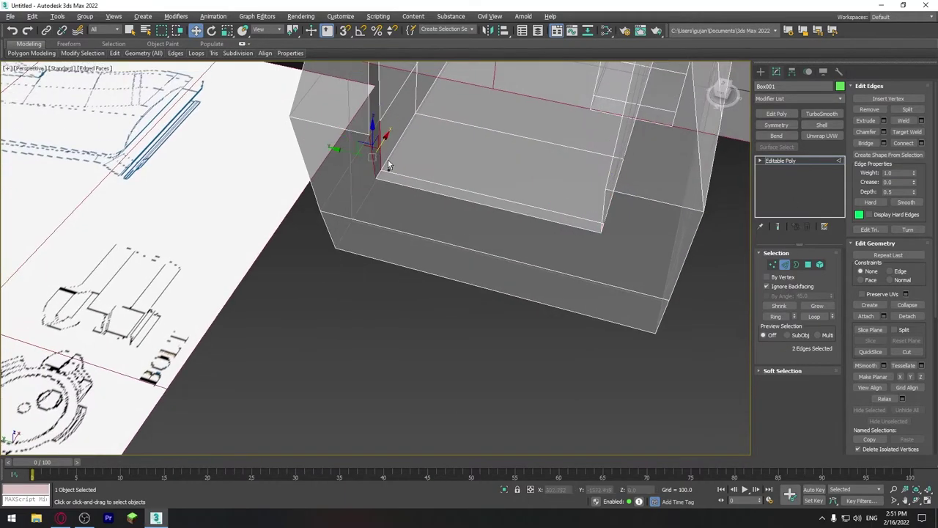
middle_click_drag(423, 246, 399, 178, "alt")
left_click(884, 143)
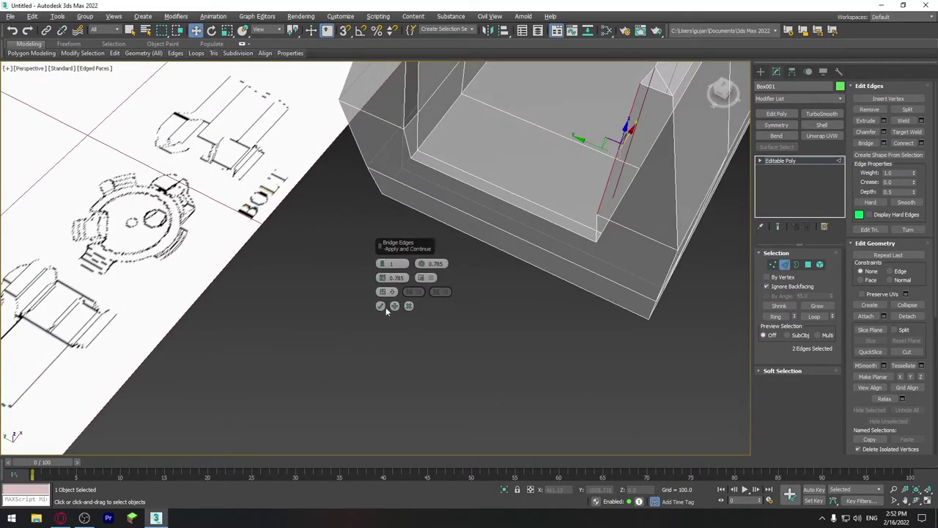
left_click(380, 305)
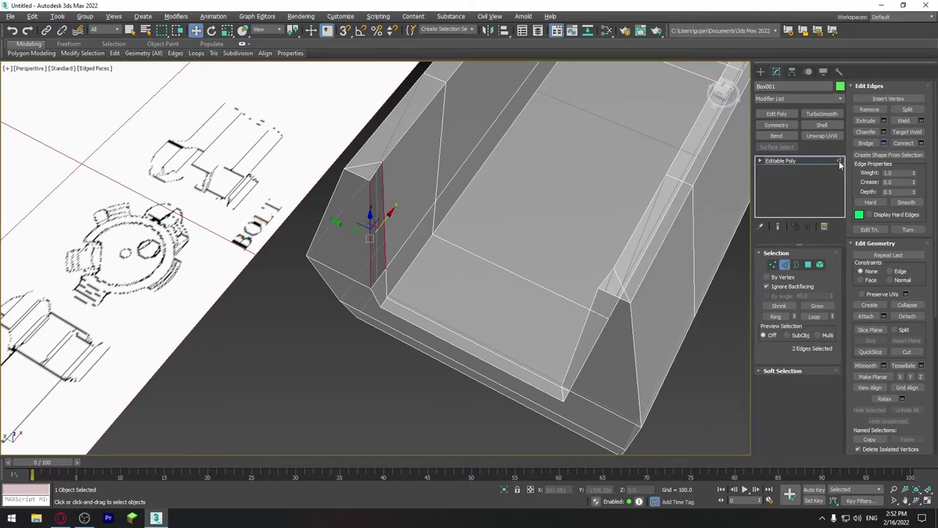
mouse_move(382, 308)
middle_mouse_down("alt")
mouse_move(522, 221)
mouse_move(526, 262)
mouse_move(403, 251)
mouse_move(465, 259)
mouse_move(475, 225)
mouse_move(432, 299)
middle_mouse_up("alt")
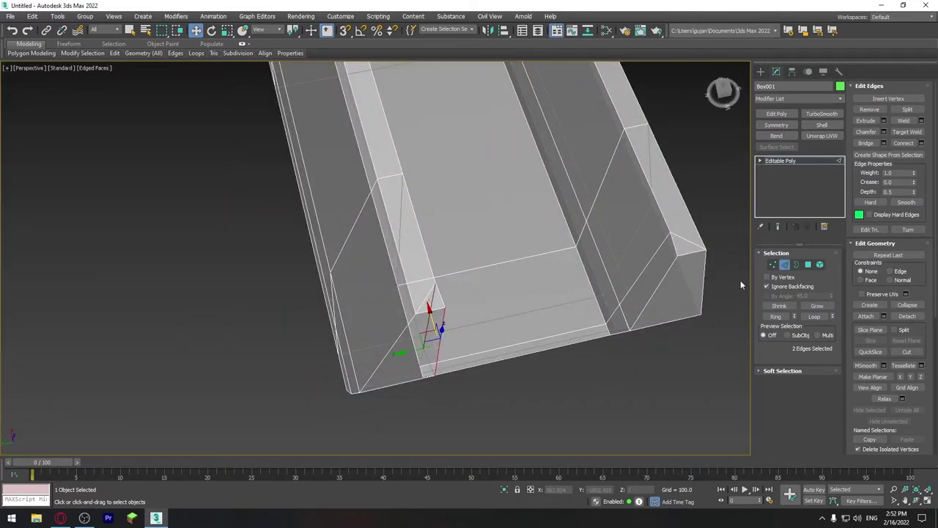
Pick a vertical edge beside the slot at the box's base and extend it to its eight-edge ring
left_click(679, 242)
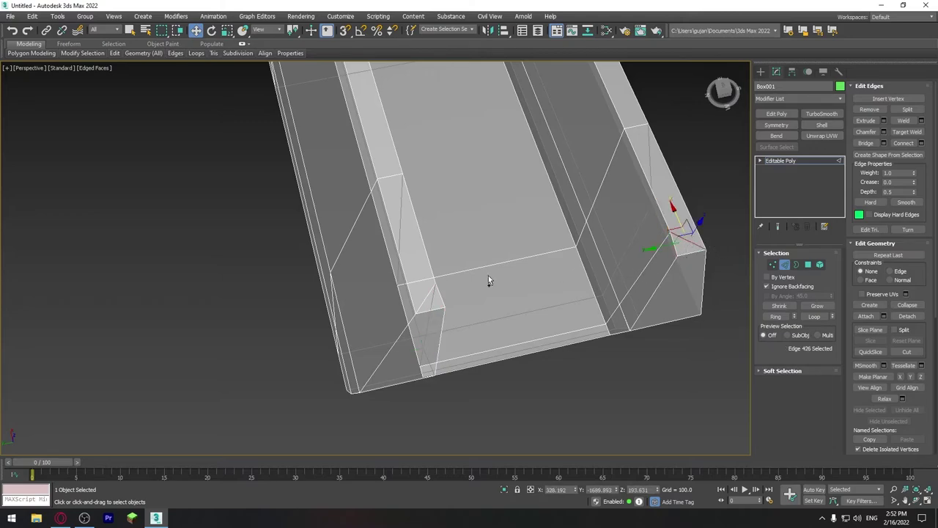
left_click(429, 293)
left_click(553, 327)
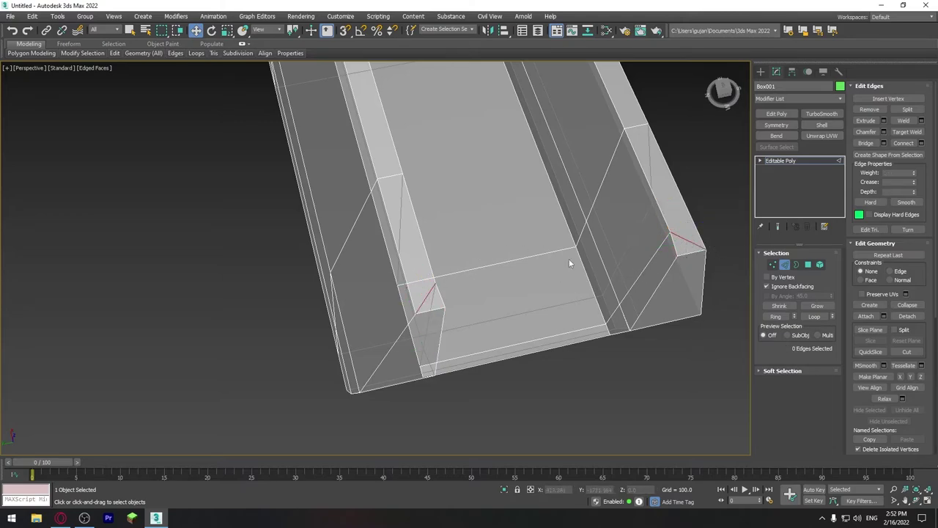
key("shift+z")
key("shift+z")
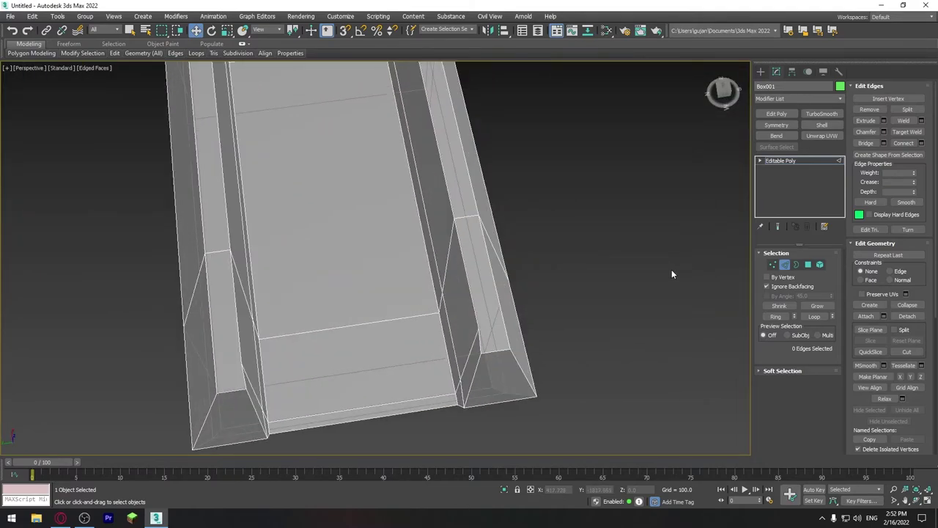
mouse_move(619, 292)
middle_mouse_down("alt")
mouse_move(506, 341)
mouse_move(617, 248)
middle_mouse_up("alt")
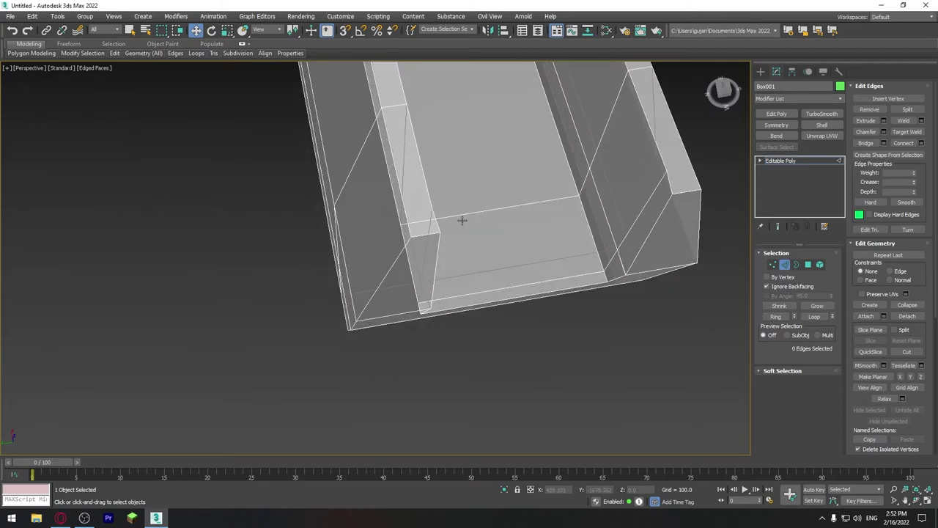
left_click(402, 200)
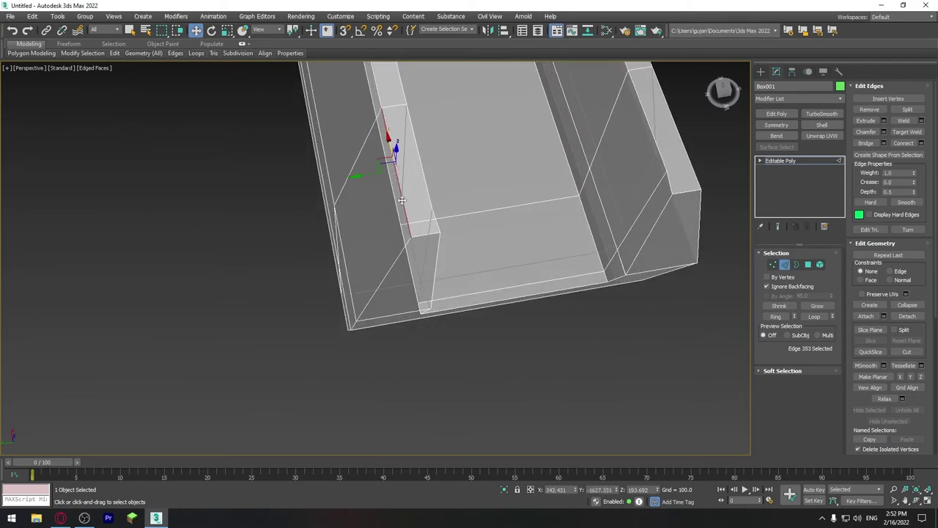
left_click(779, 315)
Add a connecting edge loop across the ring at slide 64 and commit it
left_click(921, 144)
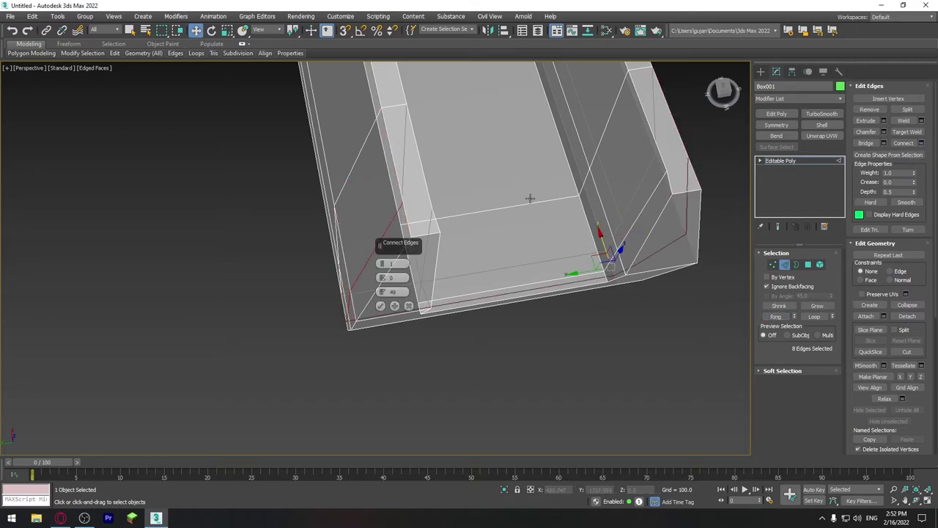
mouse_move(383, 296)
left_mouse_down()
mouse_move(391, 239)
mouse_move(391, 253)
left_mouse_up()
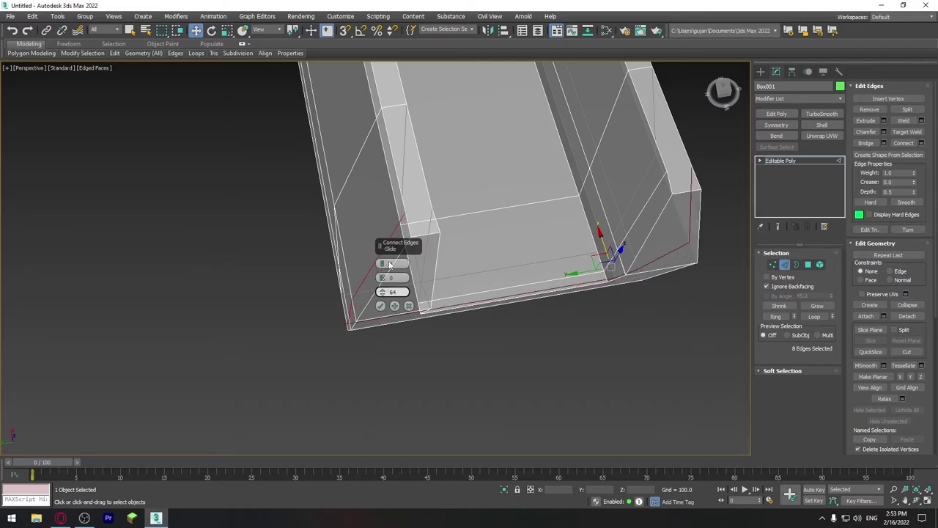
mouse_move(440, 249)
middle_mouse_down("alt")
mouse_move(504, 258)
mouse_move(524, 246)
mouse_move(538, 260)
mouse_move(521, 253)
mouse_move(469, 287)
mouse_move(492, 290)
mouse_move(472, 224)
middle_mouse_up("alt")
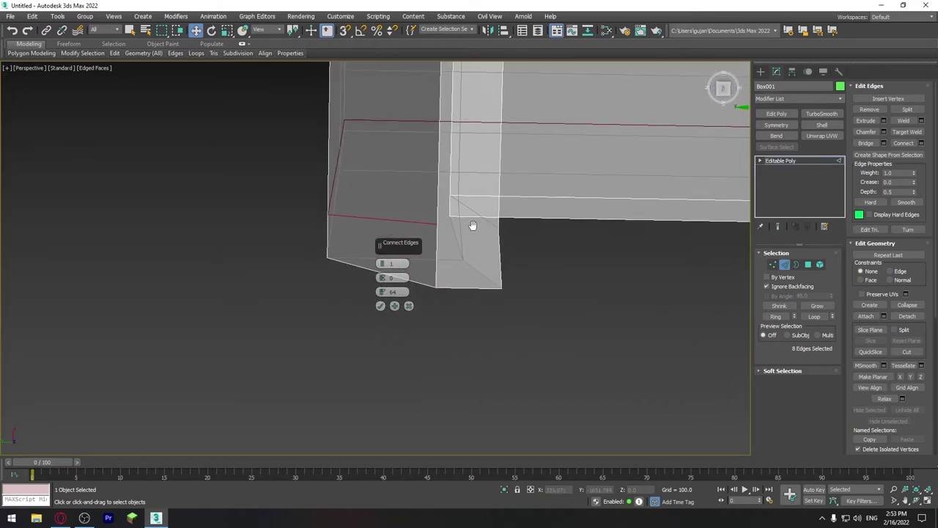
left_click(380, 305)
mouse_move(454, 310)
middle_mouse_down("alt")
mouse_move(471, 266)
mouse_move(497, 252)
mouse_move(551, 263)
middle_mouse_up("alt")
left_click(773, 264)
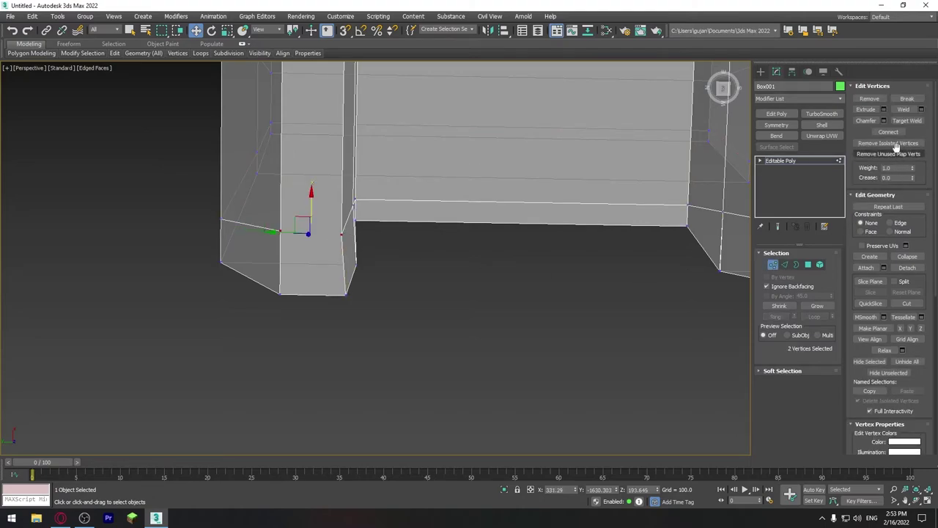
mouse_move(517, 217)
middle_mouse_down("alt")
mouse_move(402, 237)
mouse_move(529, 237)
mouse_move(505, 242)
middle_mouse_up("alt")
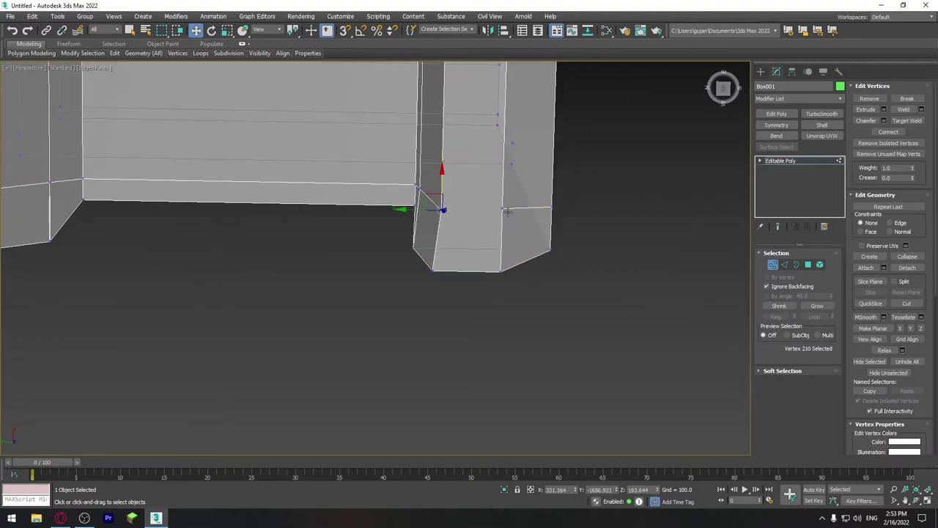
left_click(565, 232)
mouse_move(561, 231)
middle_mouse_down("alt")
mouse_move(523, 266)
mouse_move(525, 241)
mouse_move(567, 221)
mouse_move(525, 178)
mouse_move(518, 212)
mouse_move(477, 192)
mouse_move(594, 210)
mouse_move(639, 189)
mouse_move(619, 214)
middle_mouse_up("alt")
Turn off See-Through so the body shows solid, and set its object colour to grey
scroll(513, 213, "up", 3)
scroll(512, 213, "up", 2)
scroll(477, 191, "up", 2)
scroll(610, 213, "up", 2)
scroll(609, 214, "up", 1)
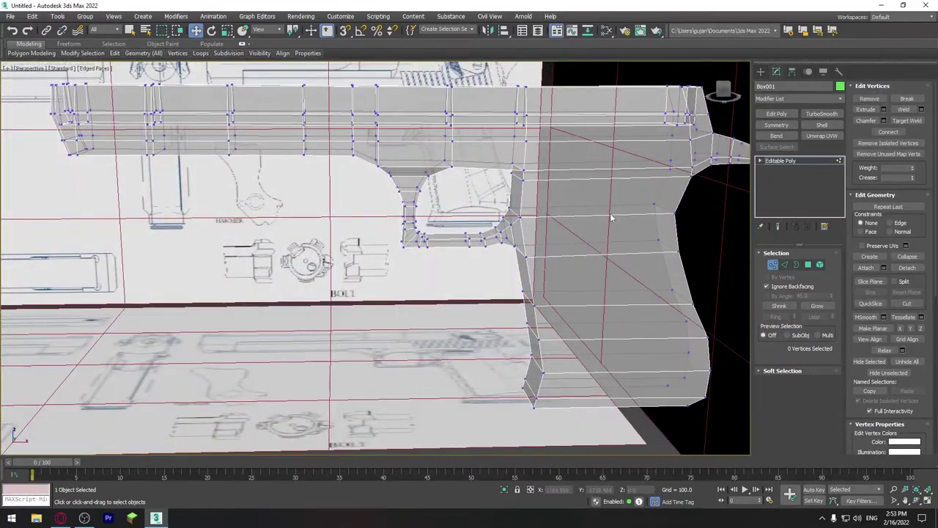
key("alt+x")
scroll(622, 215, "down", 3)
scroll(612, 216, "up", 1)
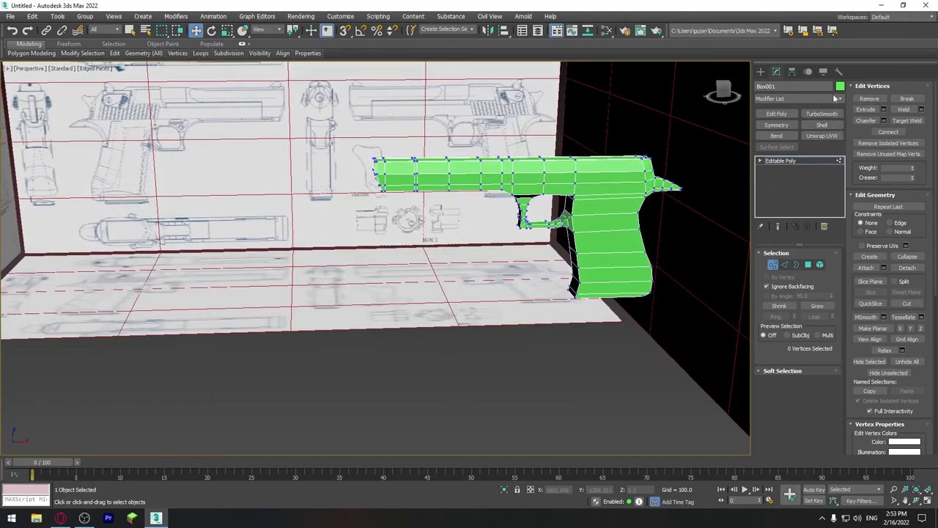
left_click(539, 313)
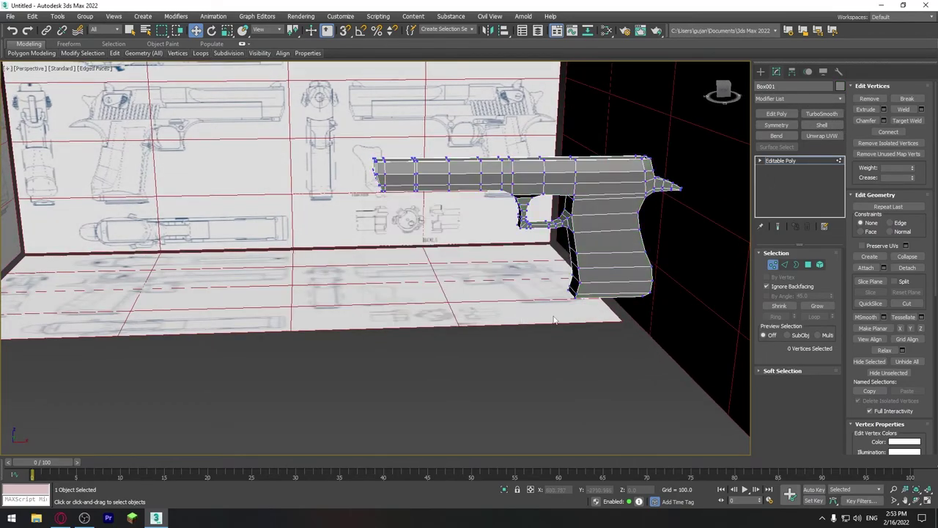
Check the gun against the blueprint planes in a see-through Front view
mouse_move(538, 314)
middle_mouse_down("alt")
mouse_move(608, 207)
mouse_move(607, 235)
middle_mouse_up("alt")
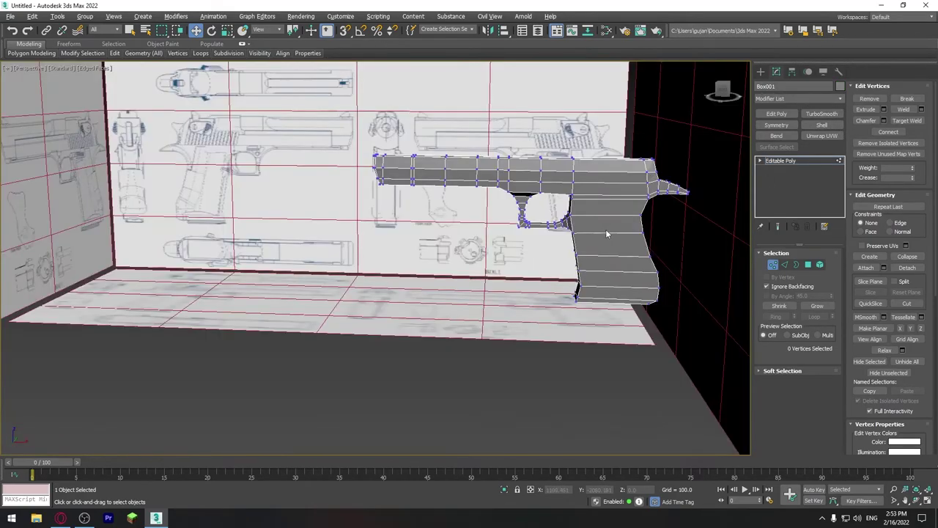
key("alt+x")
key("f")
scroll(621, 232, "down", 2)
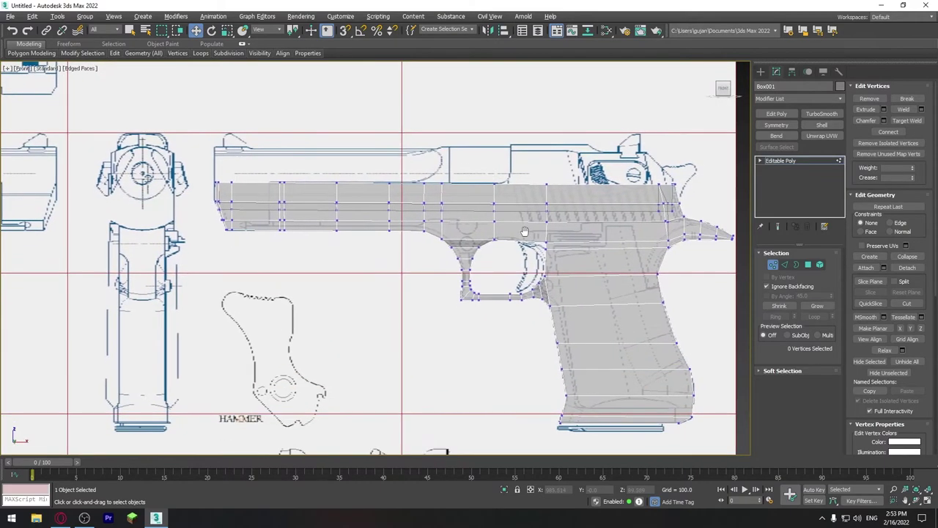
scroll(503, 249, "up", 1)
scroll(504, 250, "down", 2)
Show the mesh solid again and return to whole-object level in an angled view
left_click(642, 318)
scroll(693, 319, "down", 2)
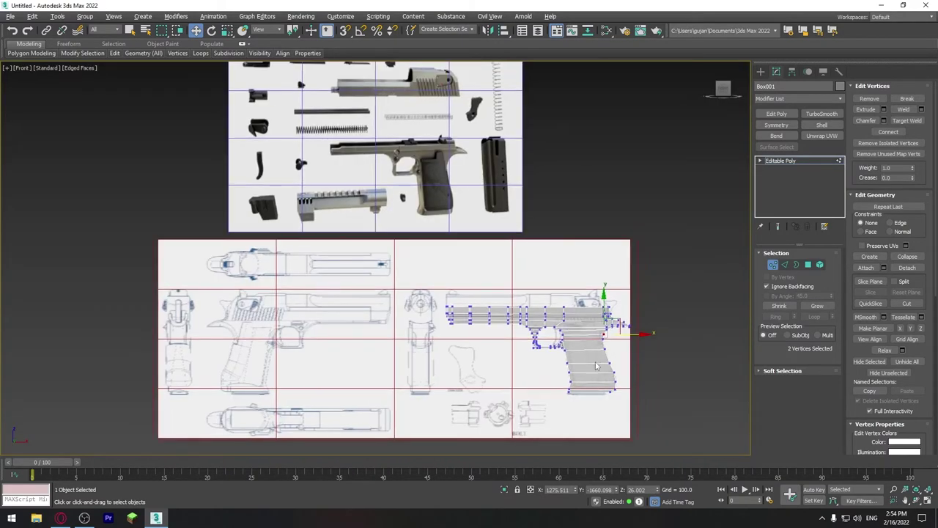
key("alt+x")
key("1")
middle_click_drag(557, 315, 578, 341, "alt")
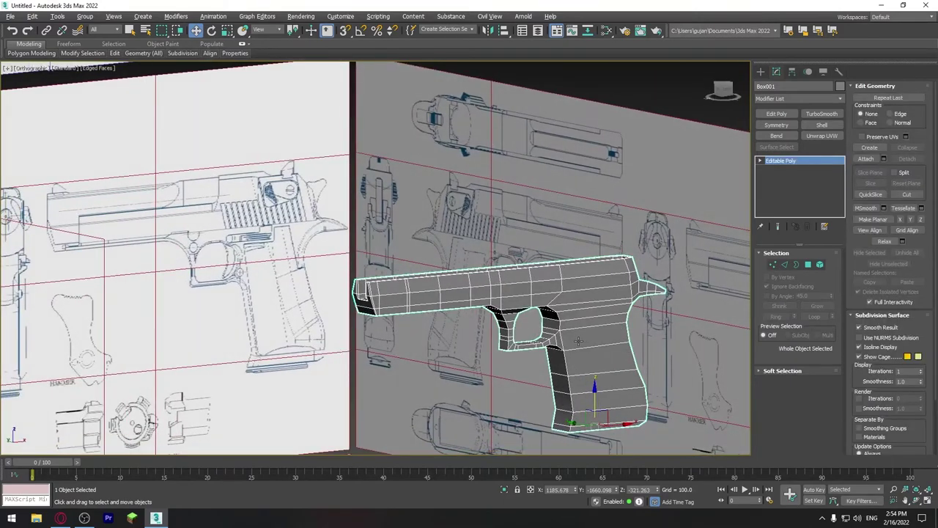
Save the scene under the new file name 'Gun2'
key("ctrl+s")
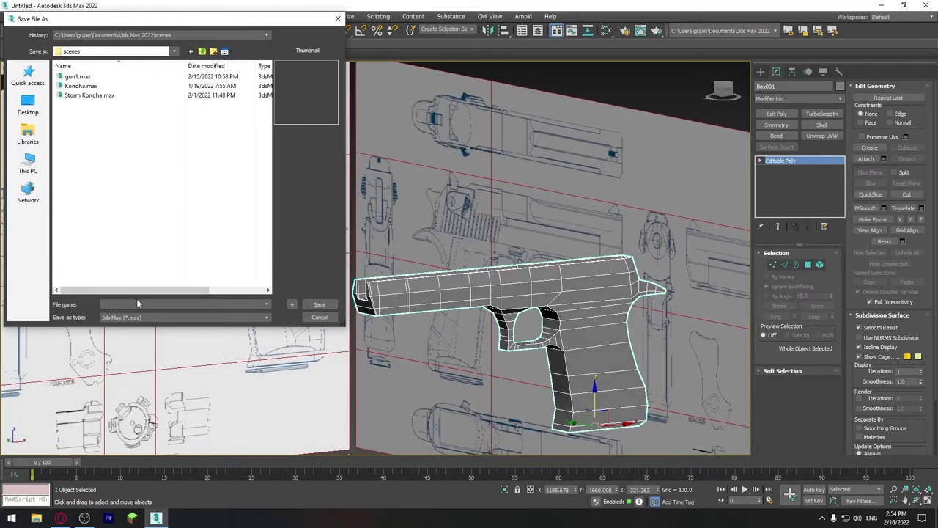
left_click(137, 303)
type("Gun")
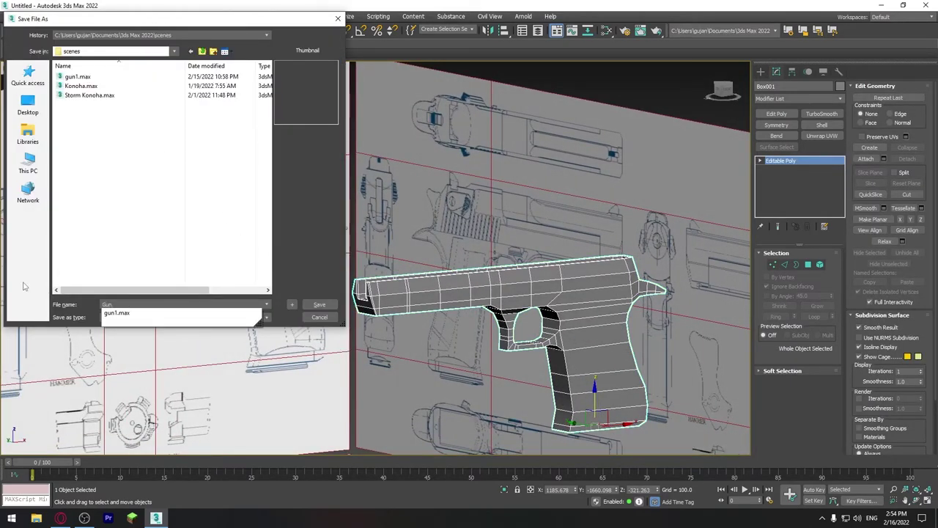
type("2")
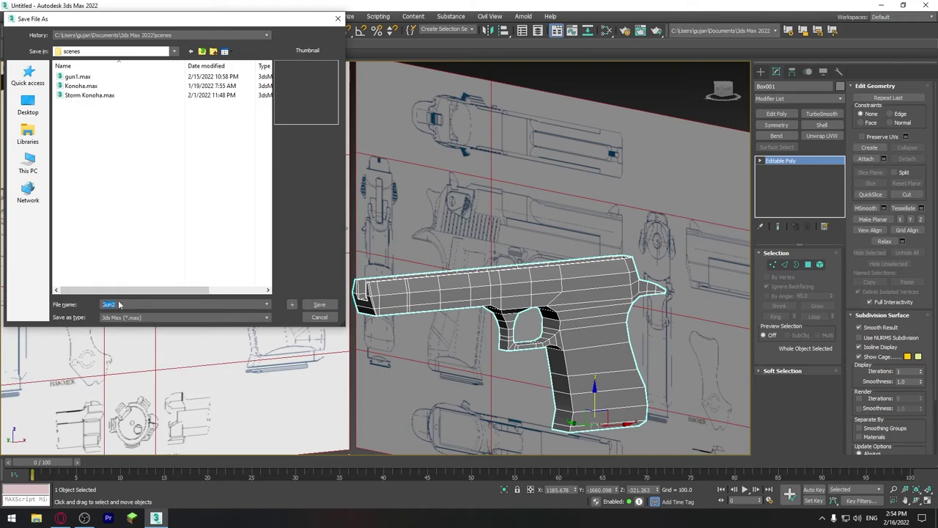
type("DesertEagle")
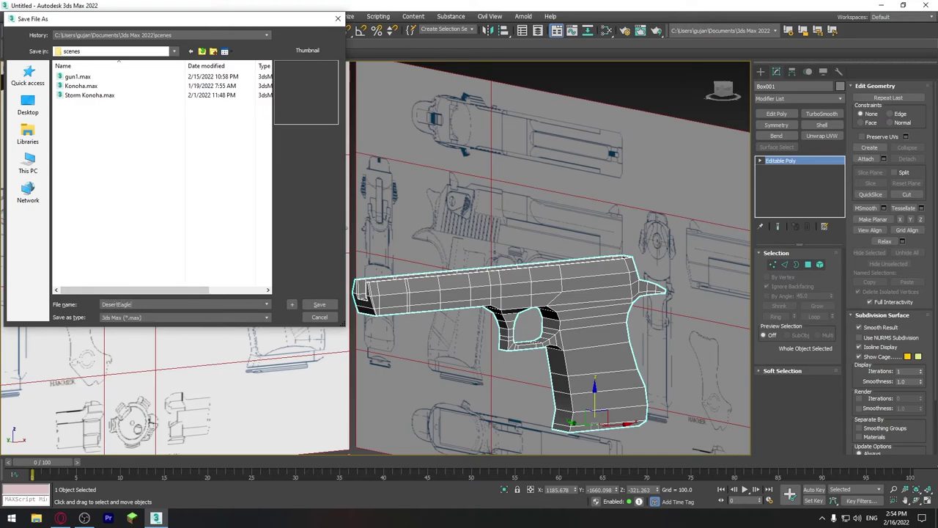
key("Return")
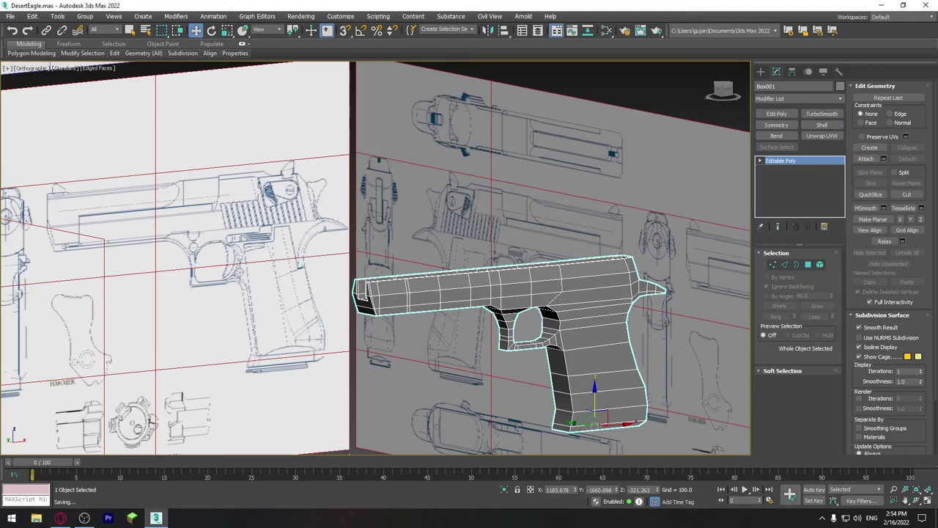
mouse_move(505, 330)
middle_mouse_down("alt")
mouse_move(531, 332)
mouse_move(553, 311)
middle_mouse_up("alt")
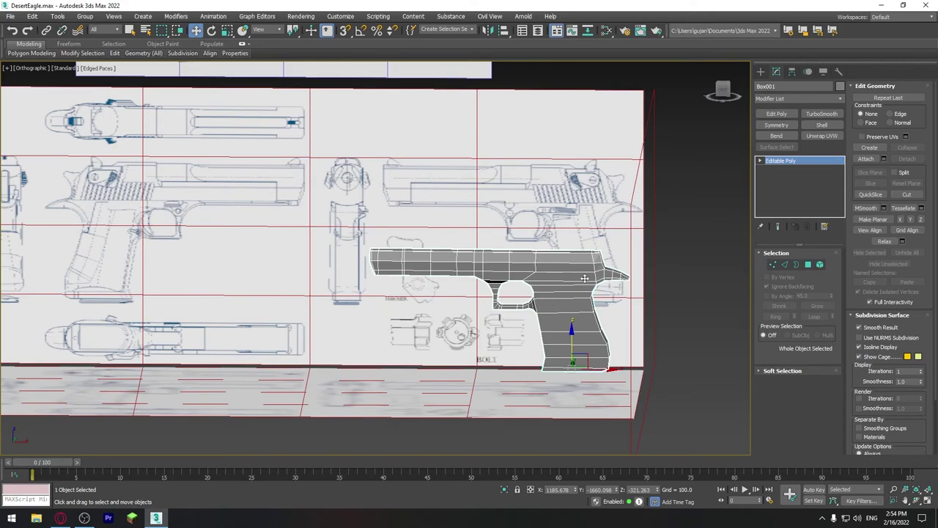
middle_click_drag(586, 295, 586, 308, "alt")
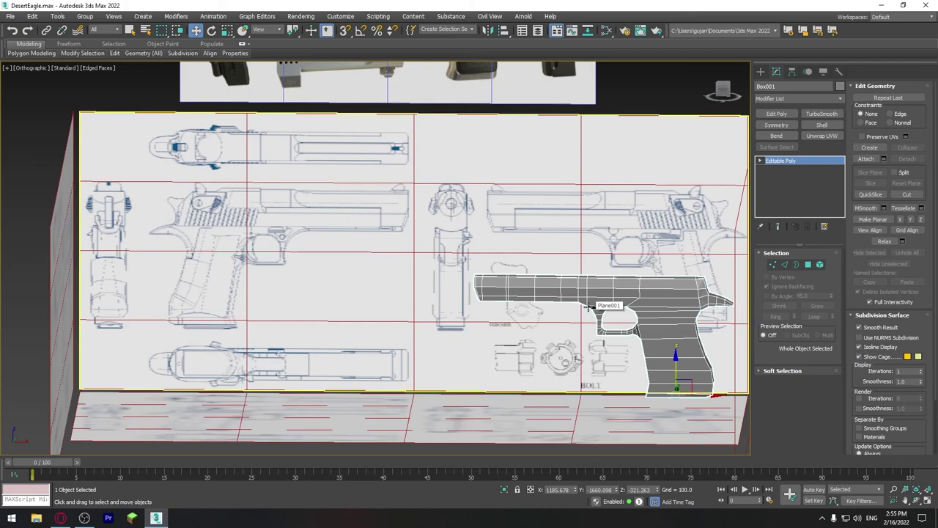